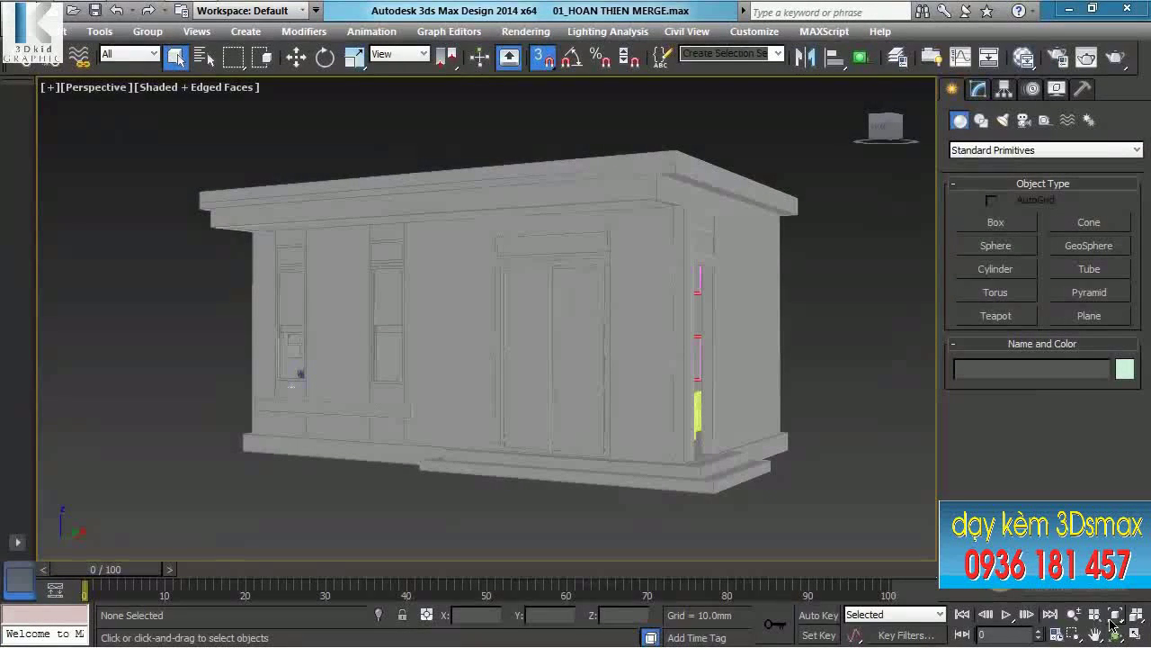
Import the site plan drawing into the house scene.
click(18, 23)
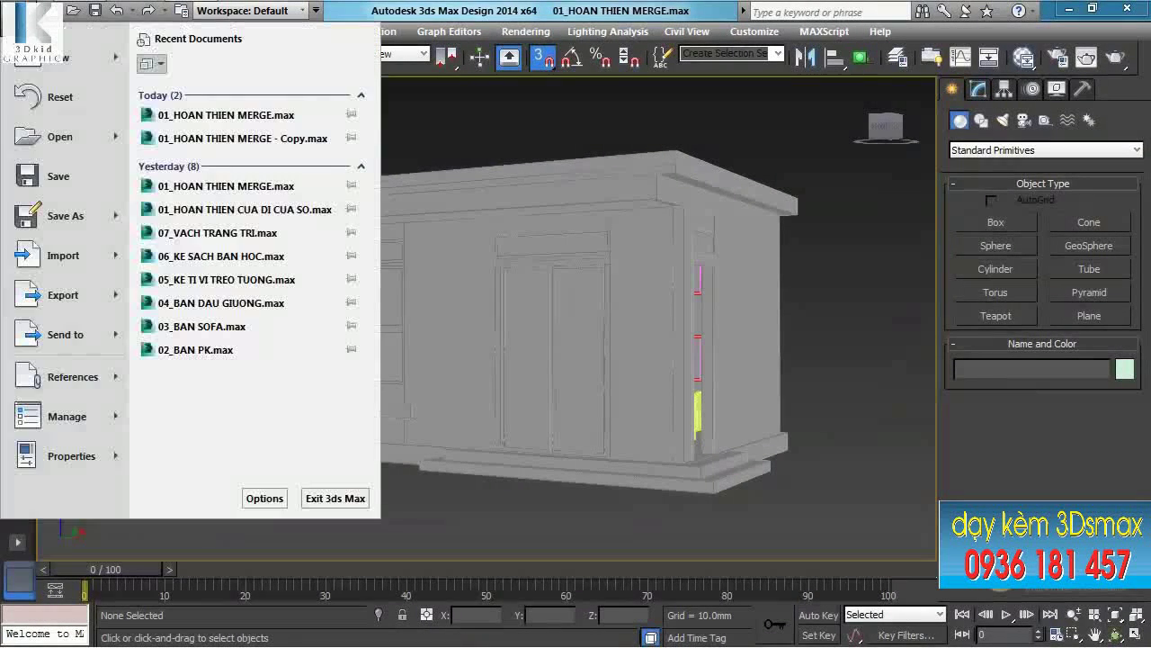
click(63, 254)
click(374, 281)
click(754, 601)
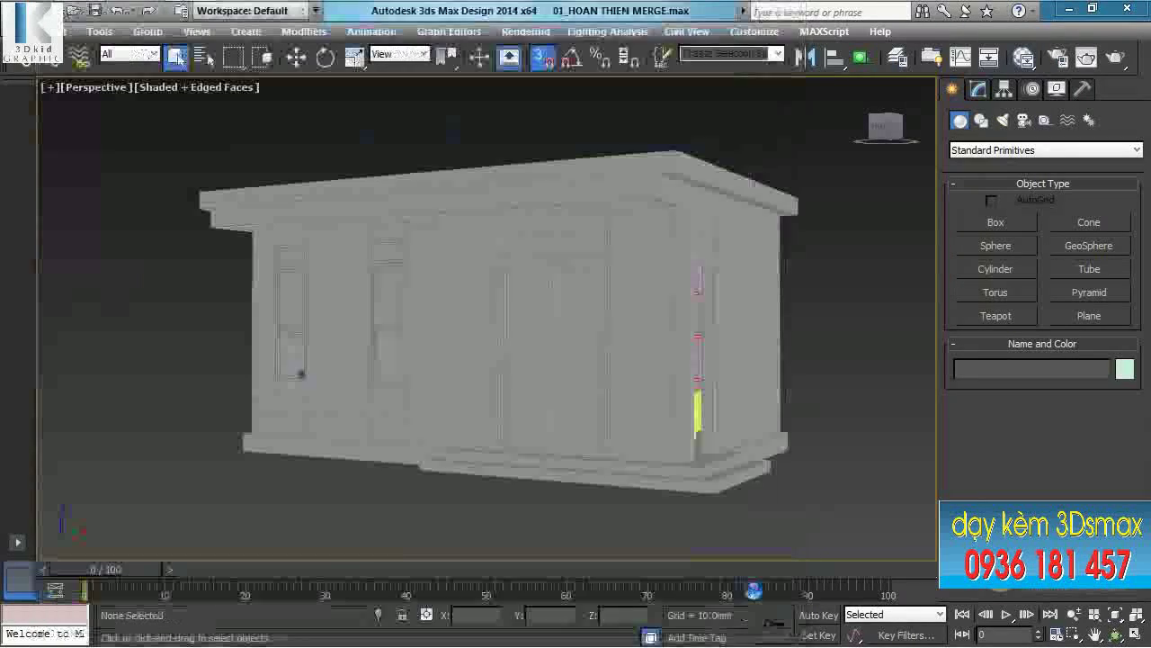
key(Return)
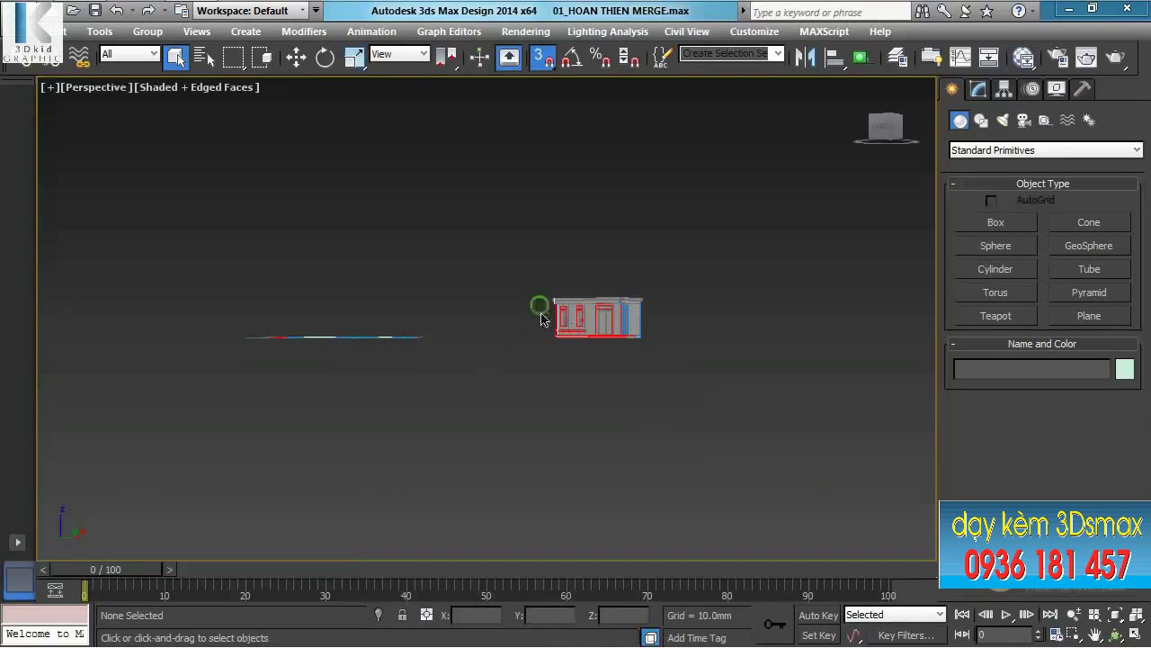
Select the six imported site plan shapes beside the house and group them under the default name.
alt+middle_drag(540, 311, 517, 372)
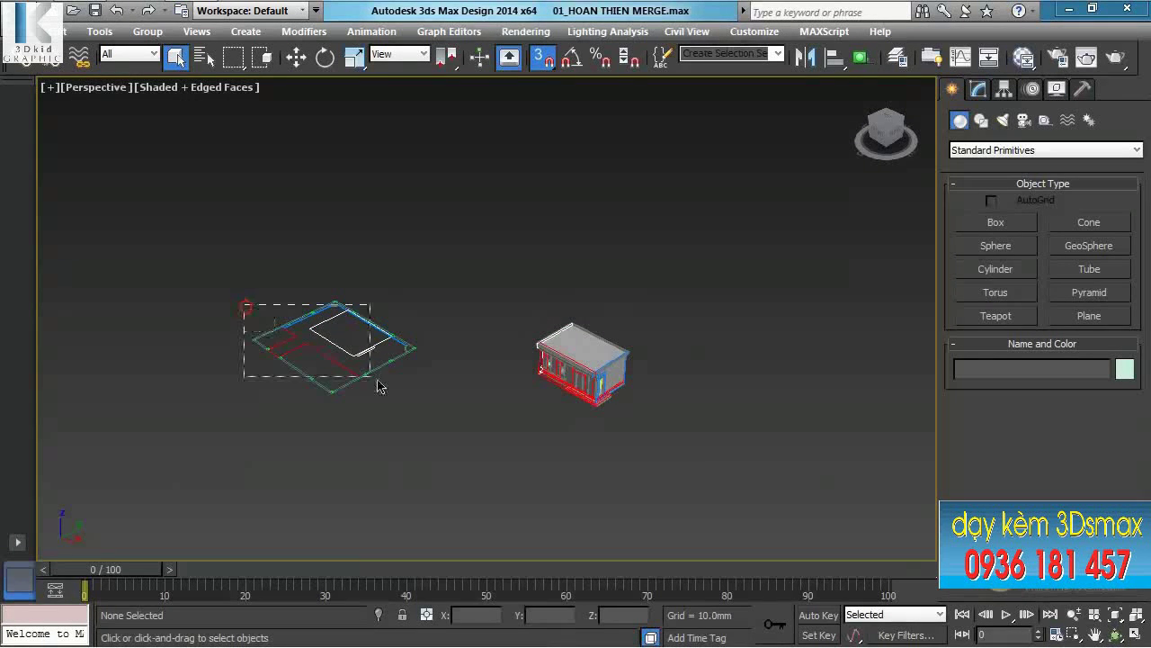
drag(406, 399, 410, 394)
scroll(405, 378, up, 2)
middle_drag(441, 383, 494, 404)
scroll(463, 367, up, 4)
scroll(457, 365, down, 2)
middle_drag(450, 365, 475, 349)
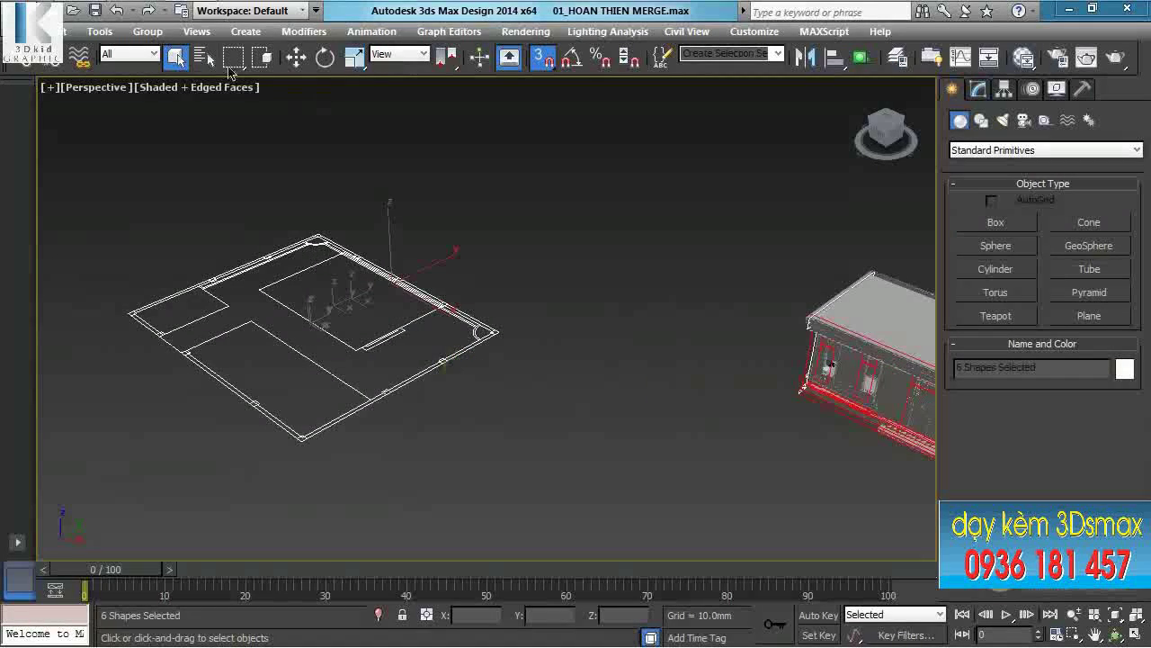
click(148, 32)
click(168, 51)
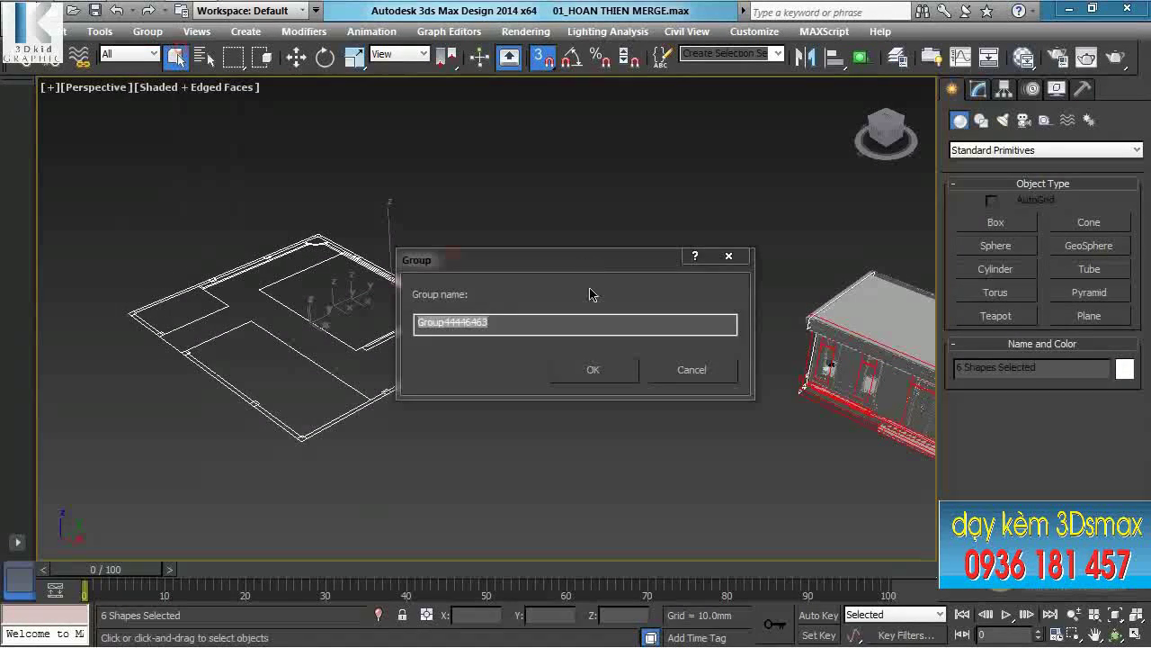
click(591, 376)
Move the grouped site plan beneath the house, snapping its entrance-step corner to the matching corner of the house's front steps.
click(302, 63)
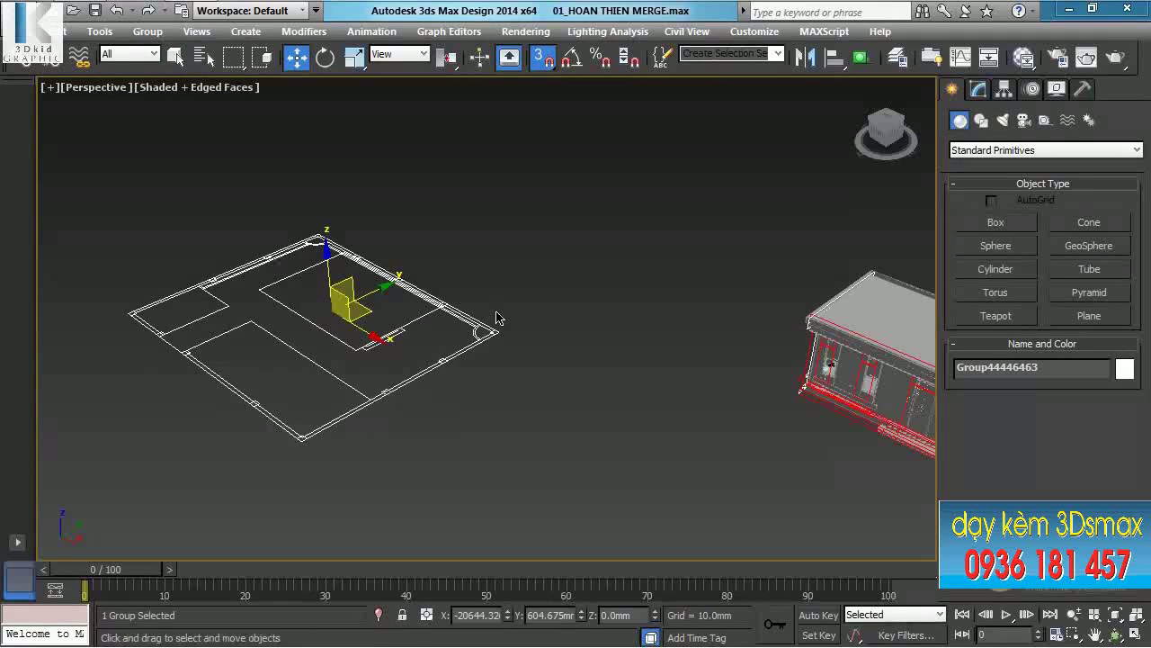
scroll(351, 243, down, 4)
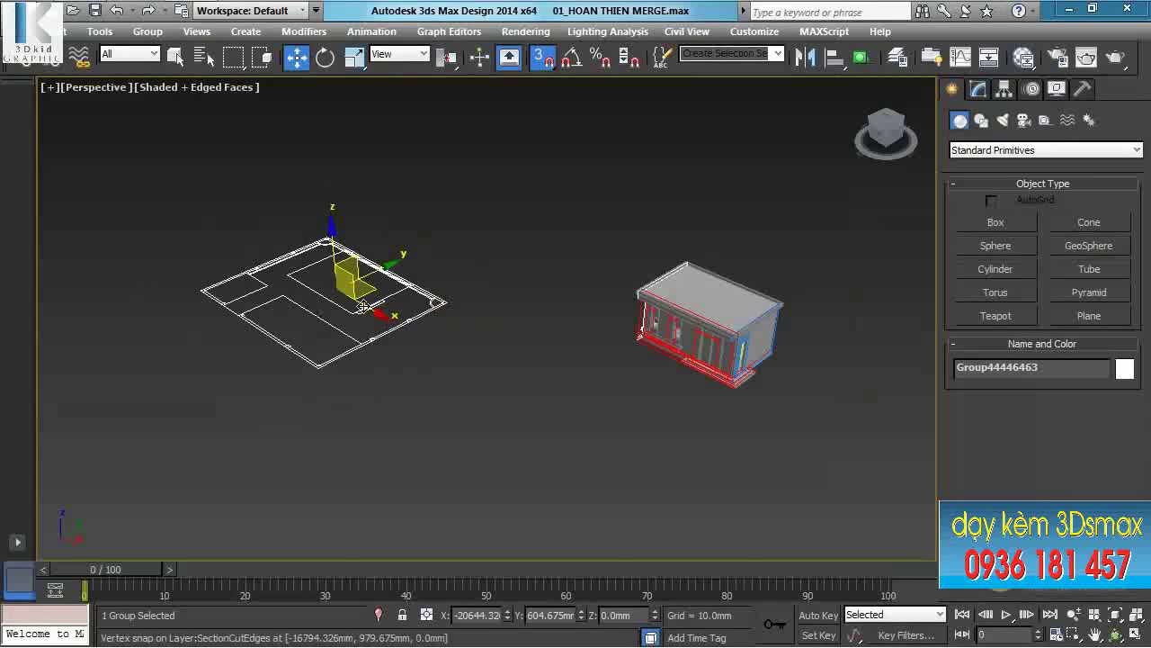
drag(359, 312, 734, 439)
scroll(611, 454, up, 4)
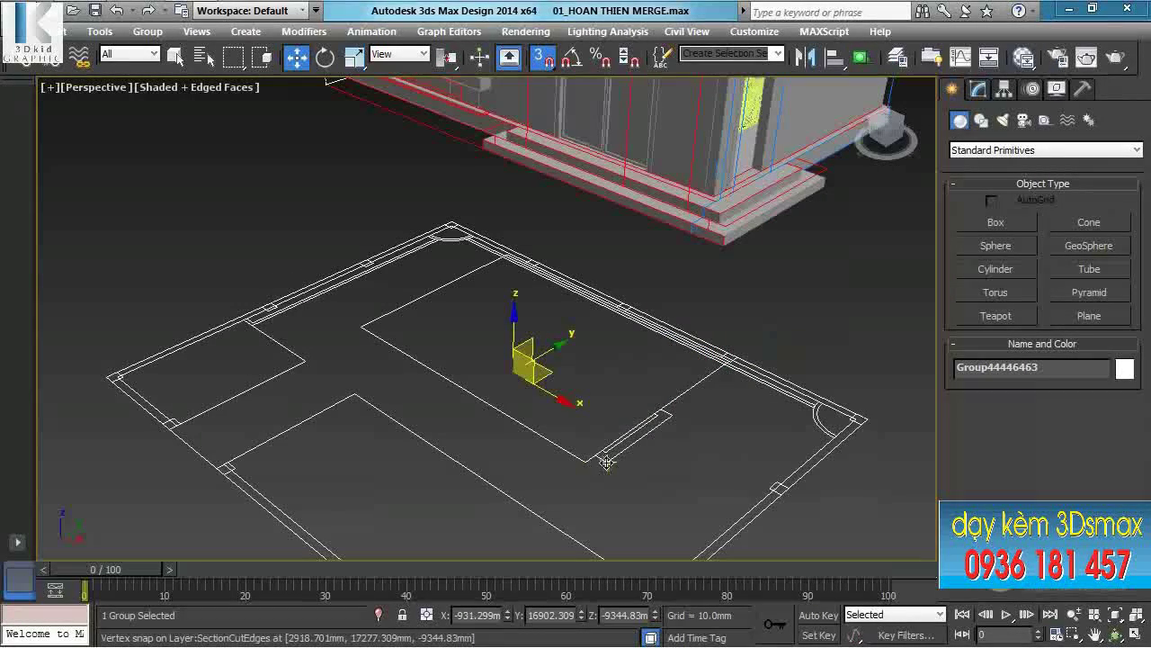
drag(607, 462, 727, 249)
scroll(508, 337, down, 6)
middle_drag(472, 344, 507, 365)
scroll(505, 376, up, 3)
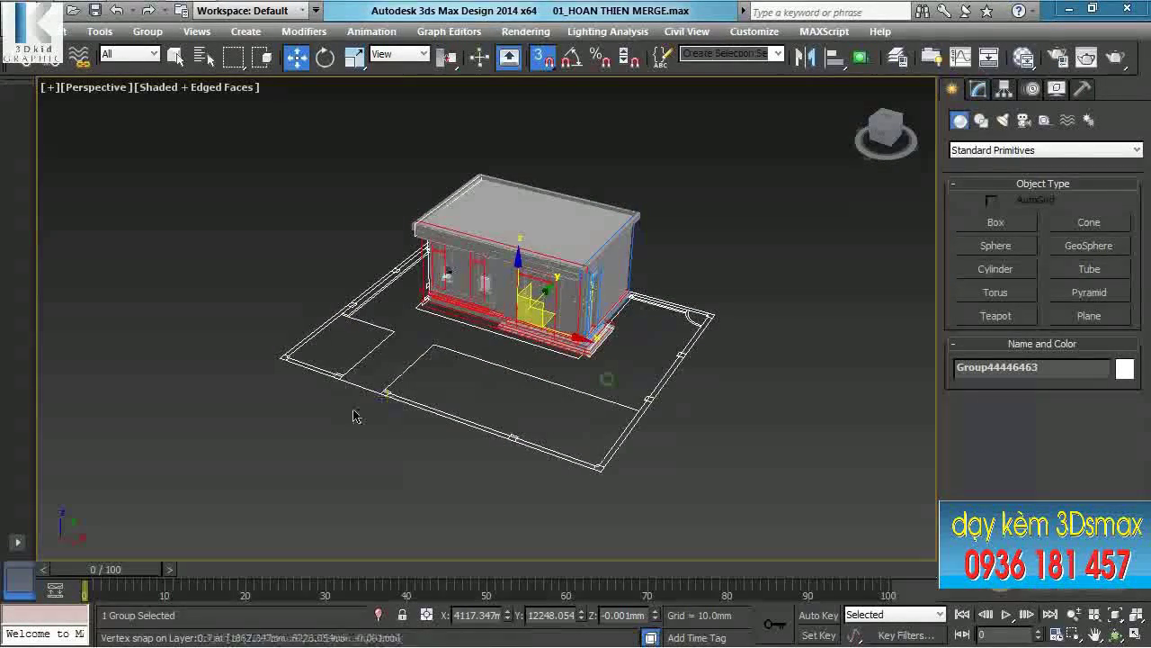
middle_drag(531, 342, 518, 354)
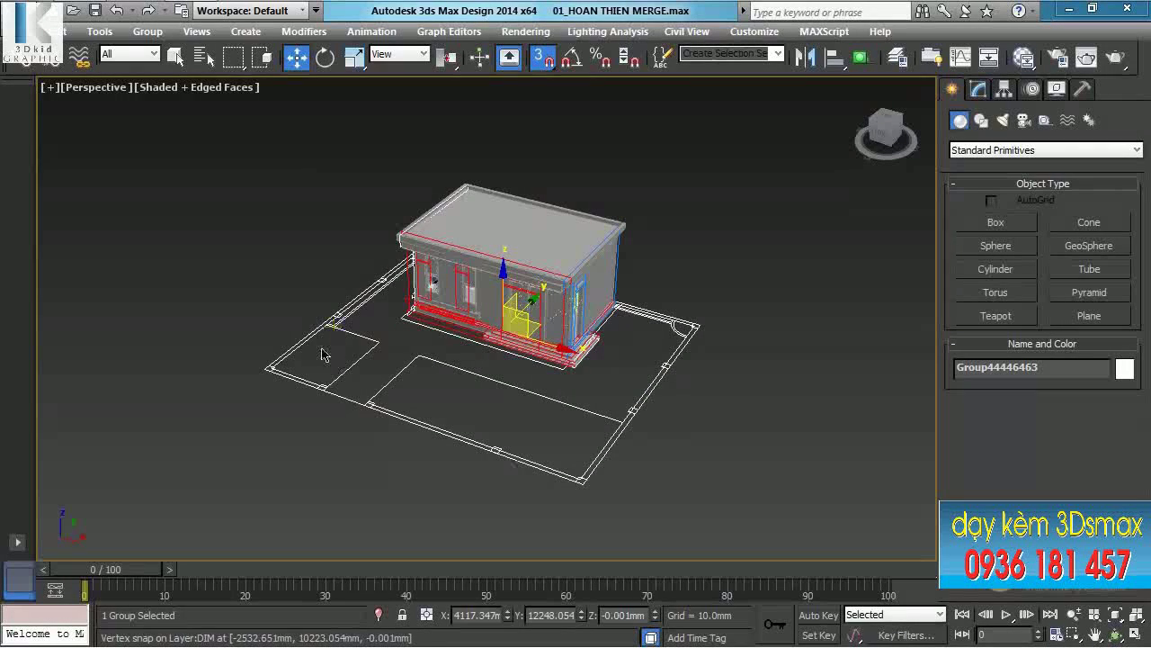
Ungroup the positioned site plan into separate shapes and clear the selection.
click(148, 31)
click(159, 72)
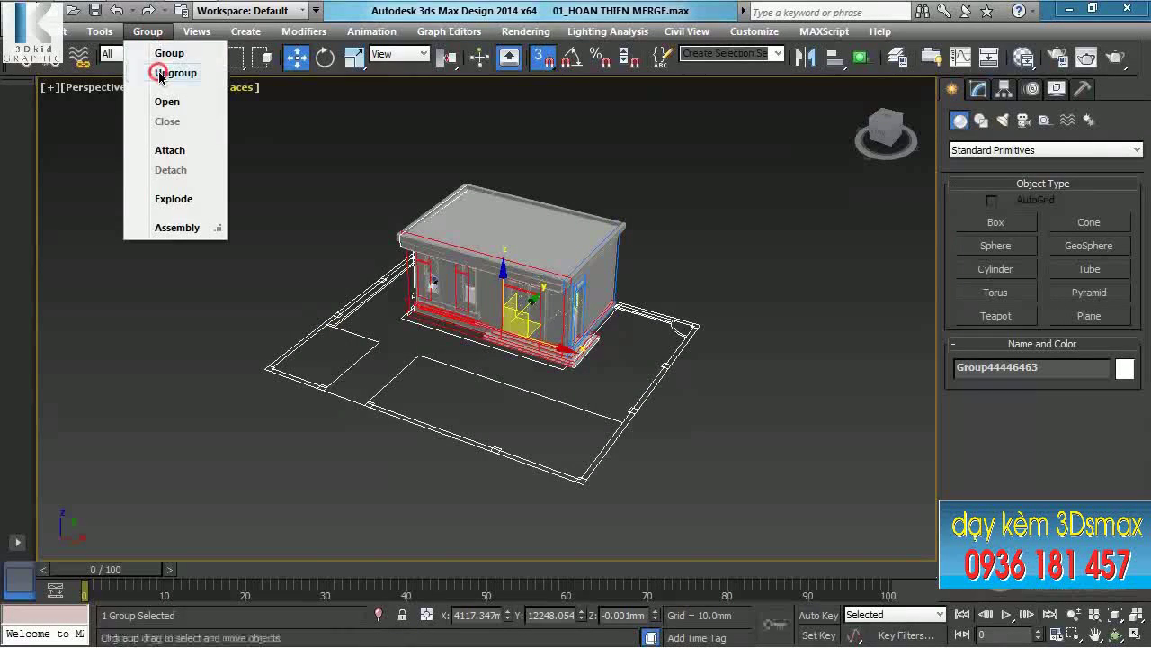
click(753, 259)
Turn off snapping and extrude the perimeter wall outline (Layer:THAY) by 2000 mm.
middle_drag(394, 334, 432, 318)
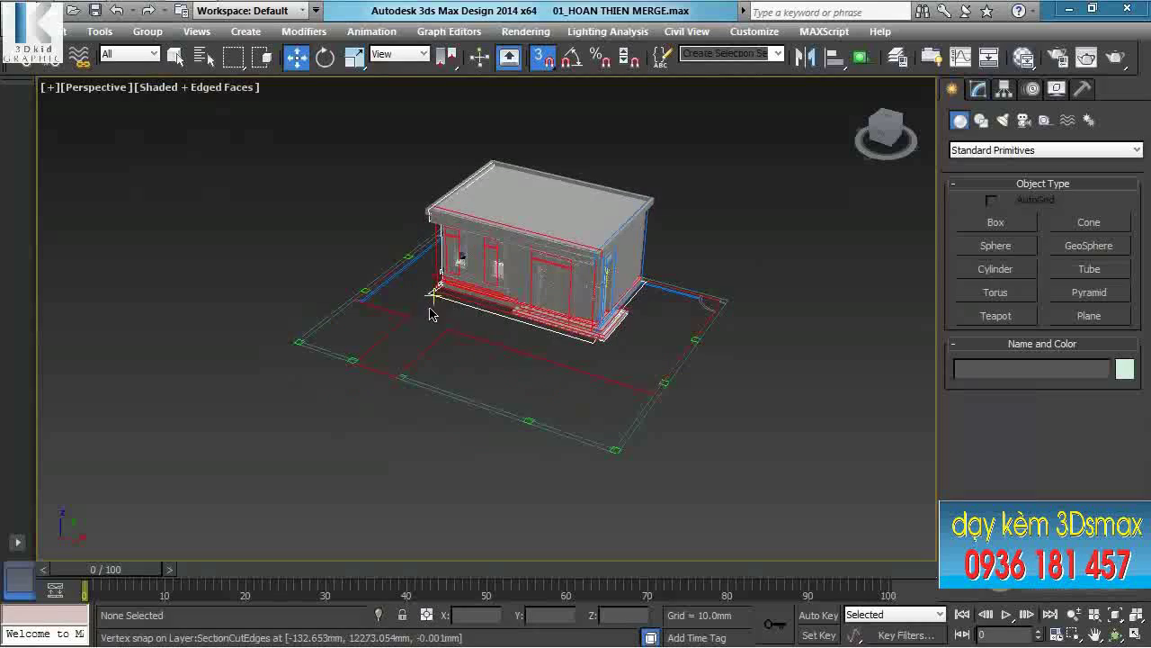
scroll(442, 339, up, 6)
middle_drag(486, 251, 526, 228)
key(s)
click(328, 361)
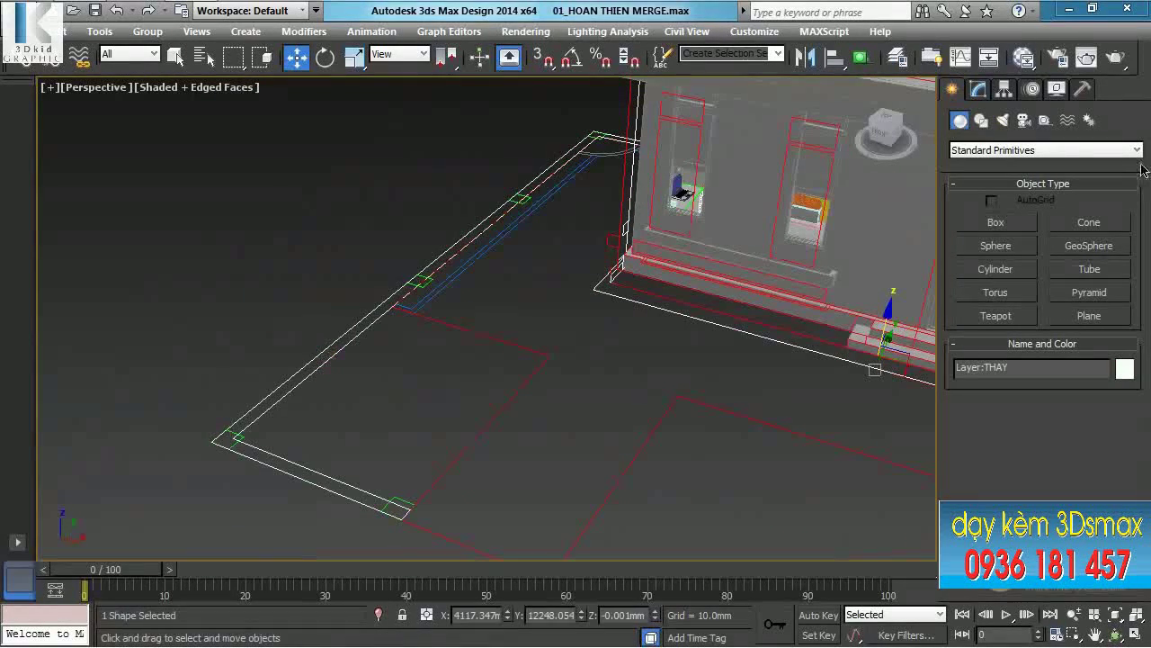
click(980, 87)
click(1018, 146)
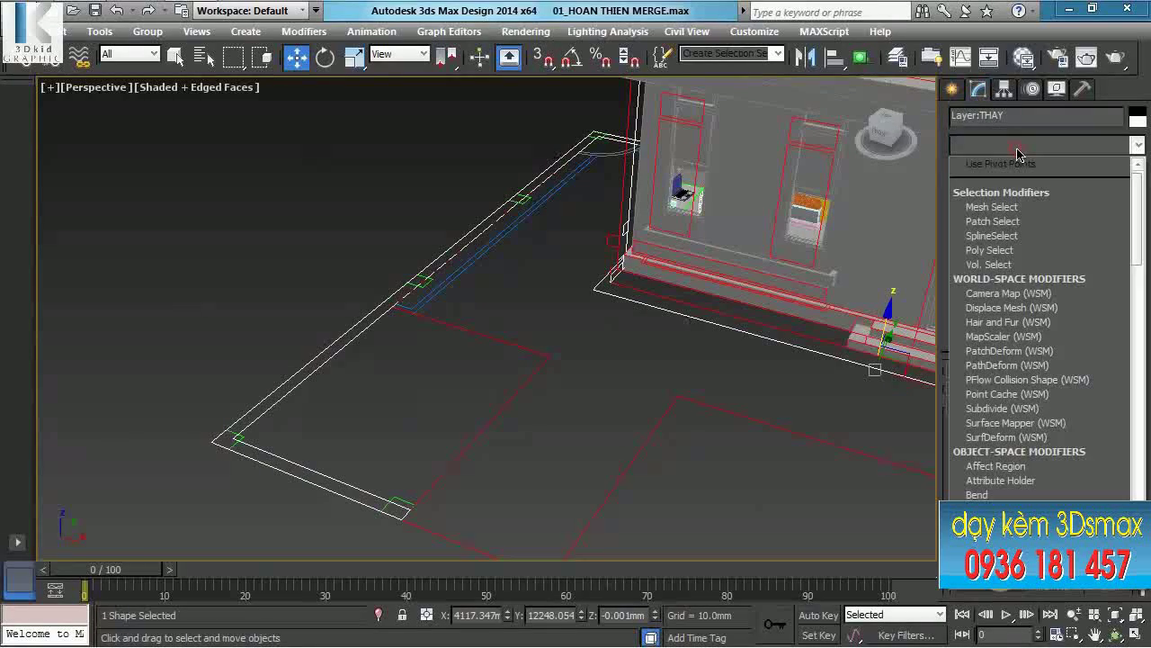
key(e)
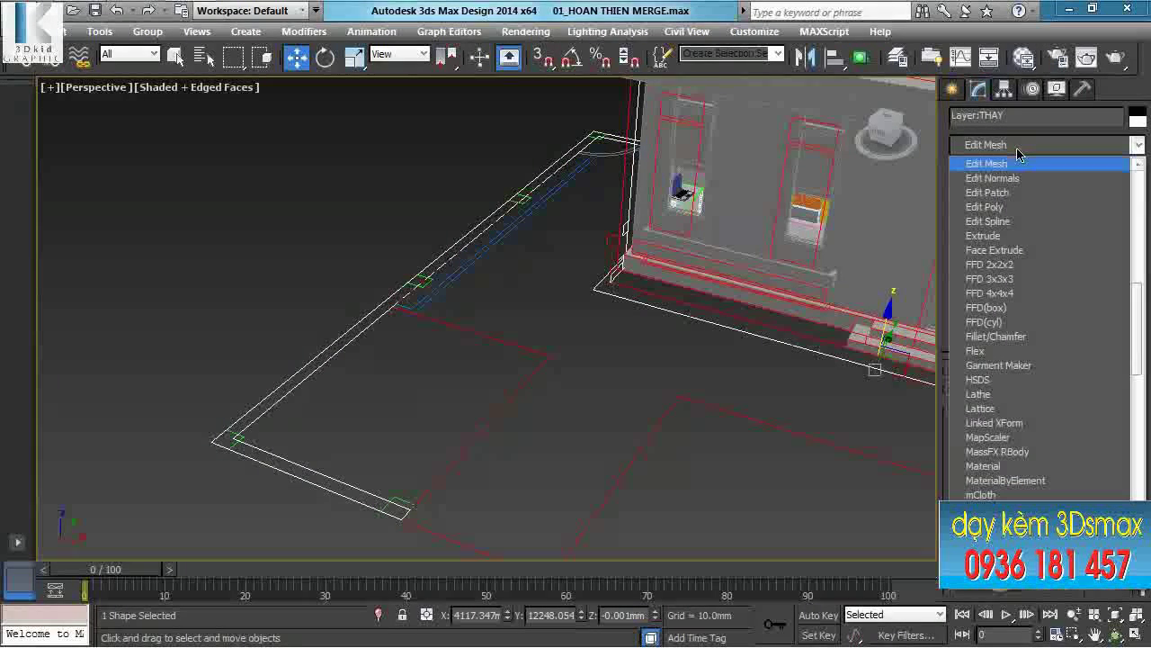
click(1009, 235)
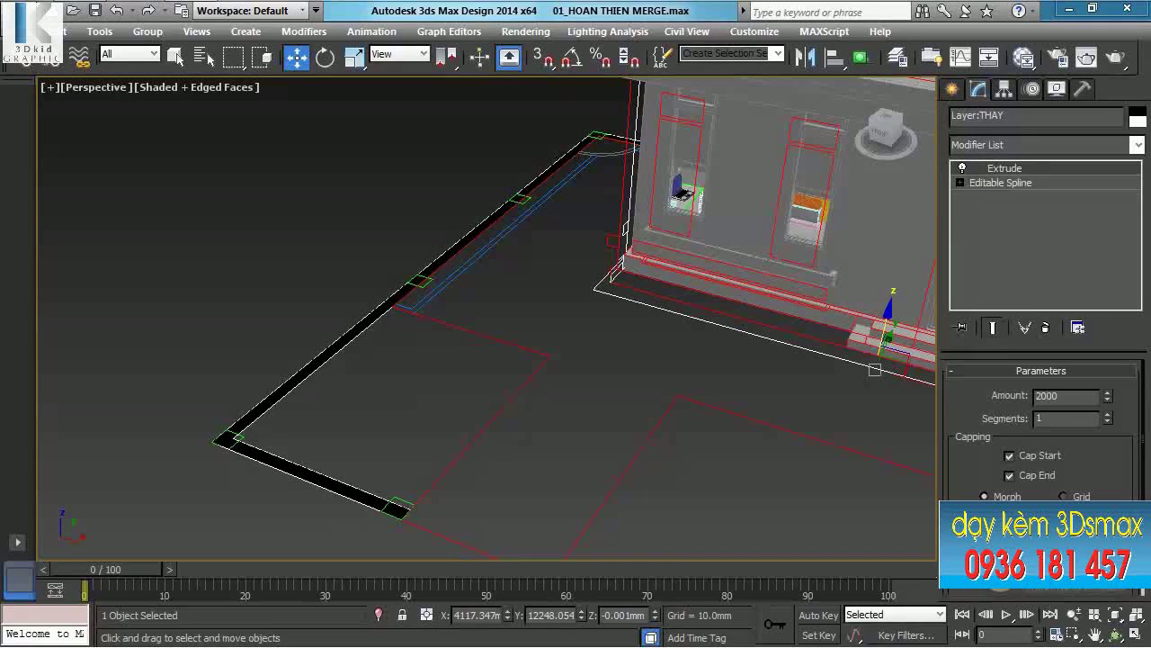
text(2000)
key(Return)
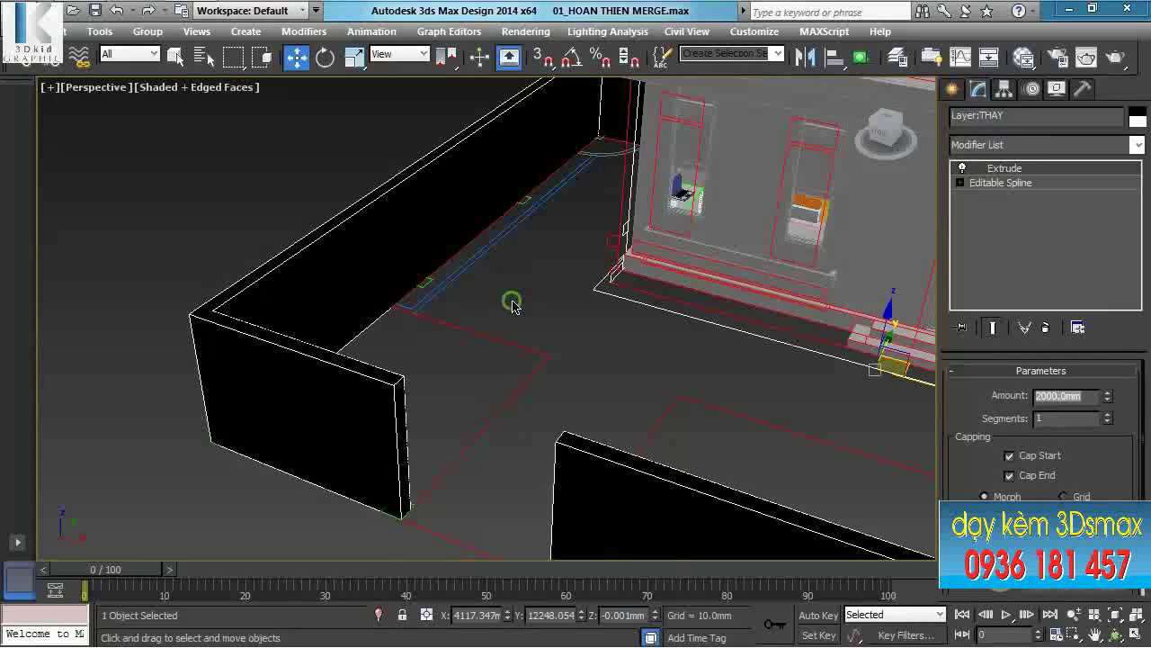
Extrude the fence column outlines (Layer:Column) by 2500 mm.
scroll(477, 328, up, 5)
click(326, 386)
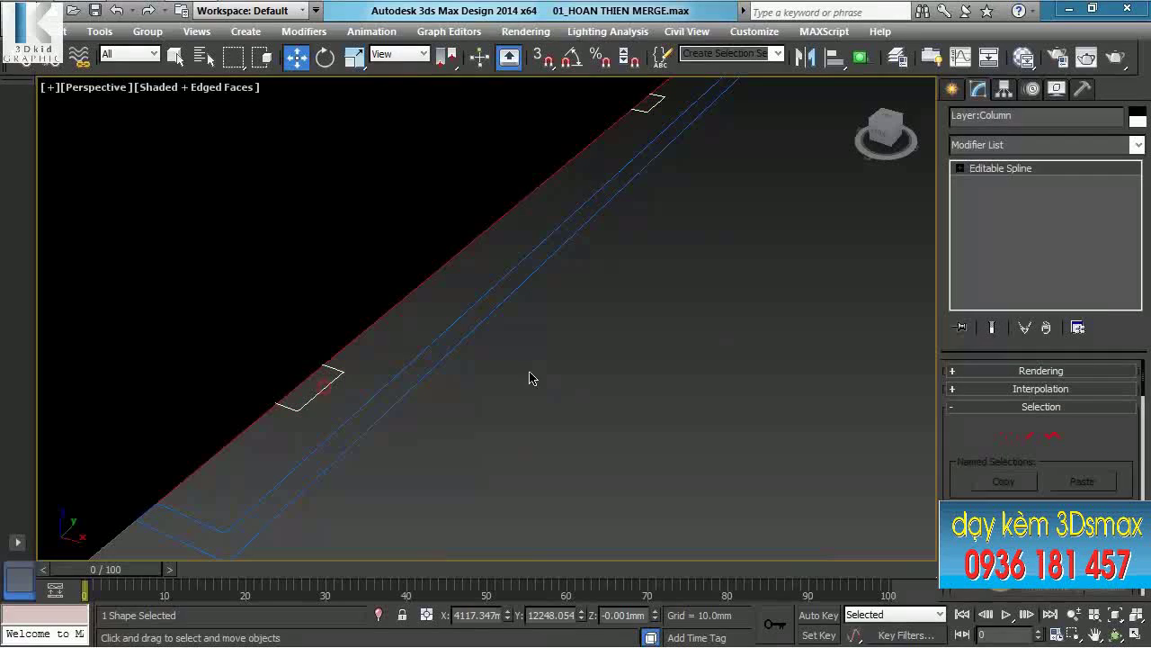
click(995, 145)
key(e)
click(1006, 235)
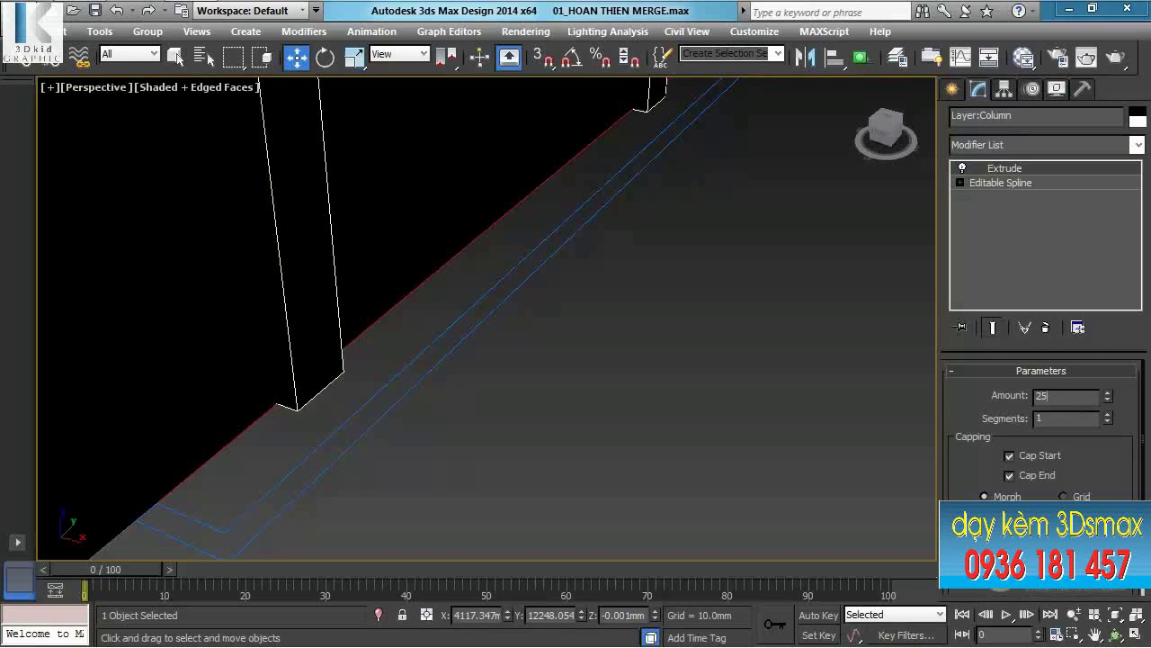
scroll(496, 334, down, 6)
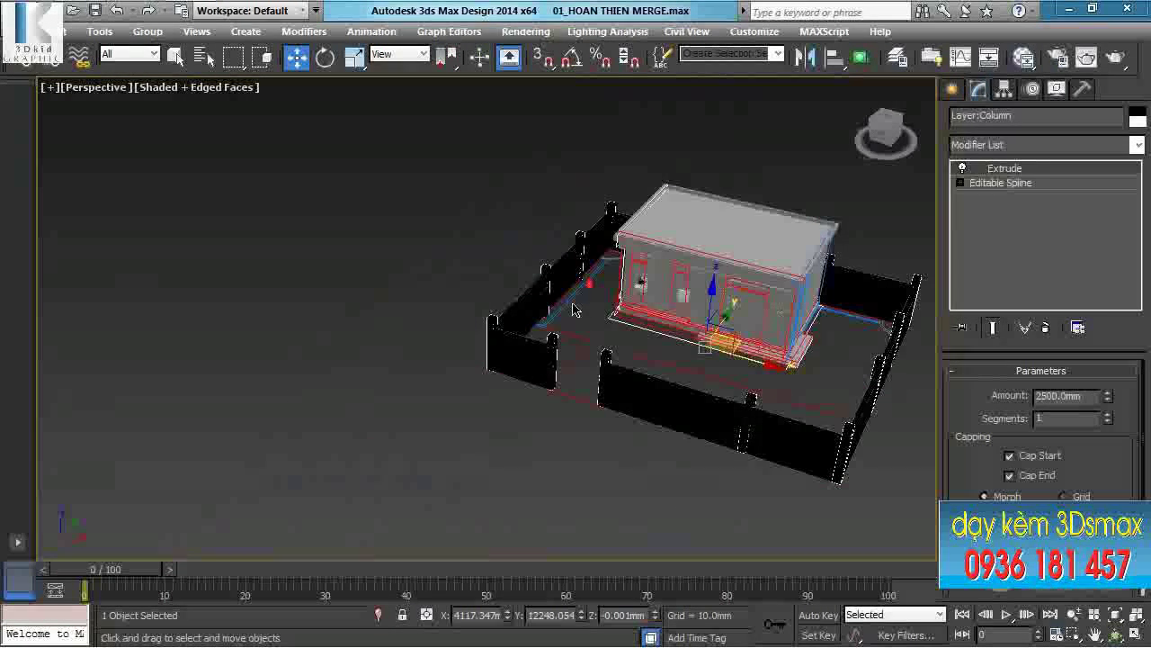
Extrude the narrow planter border along the perimeter wall (Layer:DIM) by 250 mm.
scroll(477, 341, up, 4)
scroll(477, 341, up, 3)
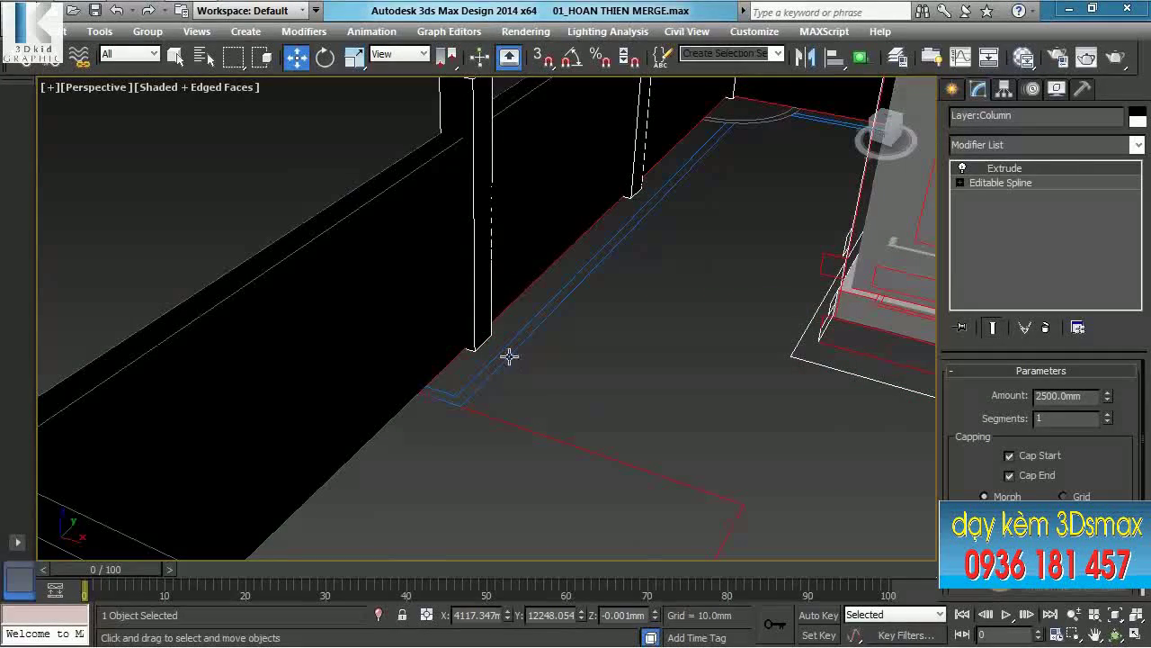
click(508, 352)
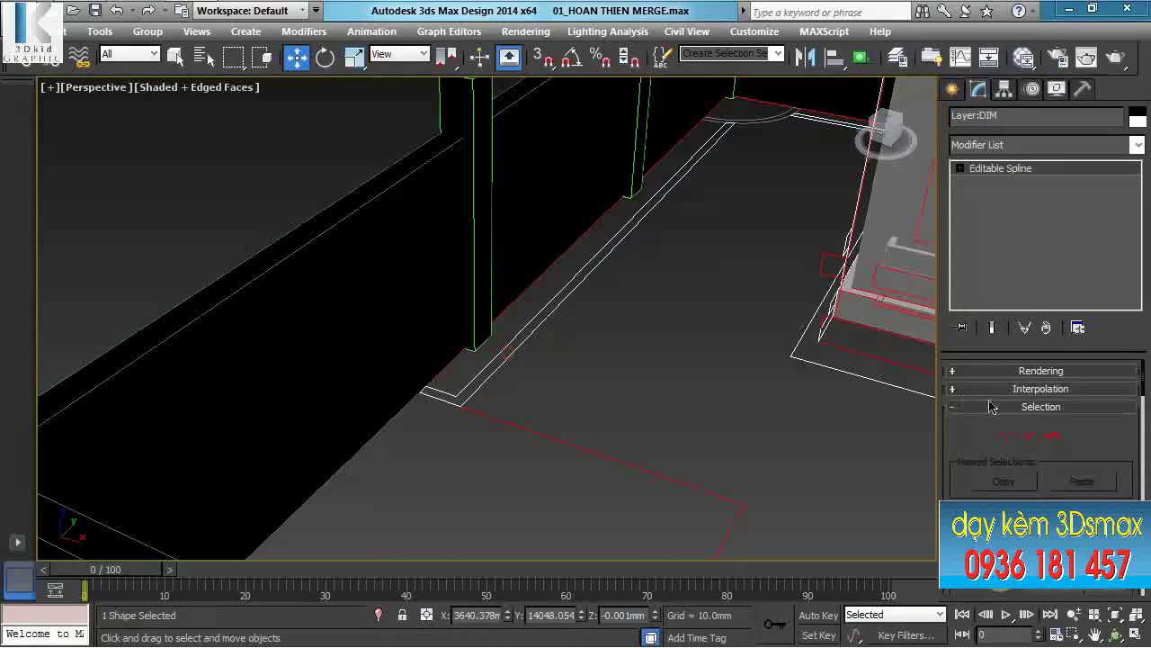
click(1022, 145)
key(e)
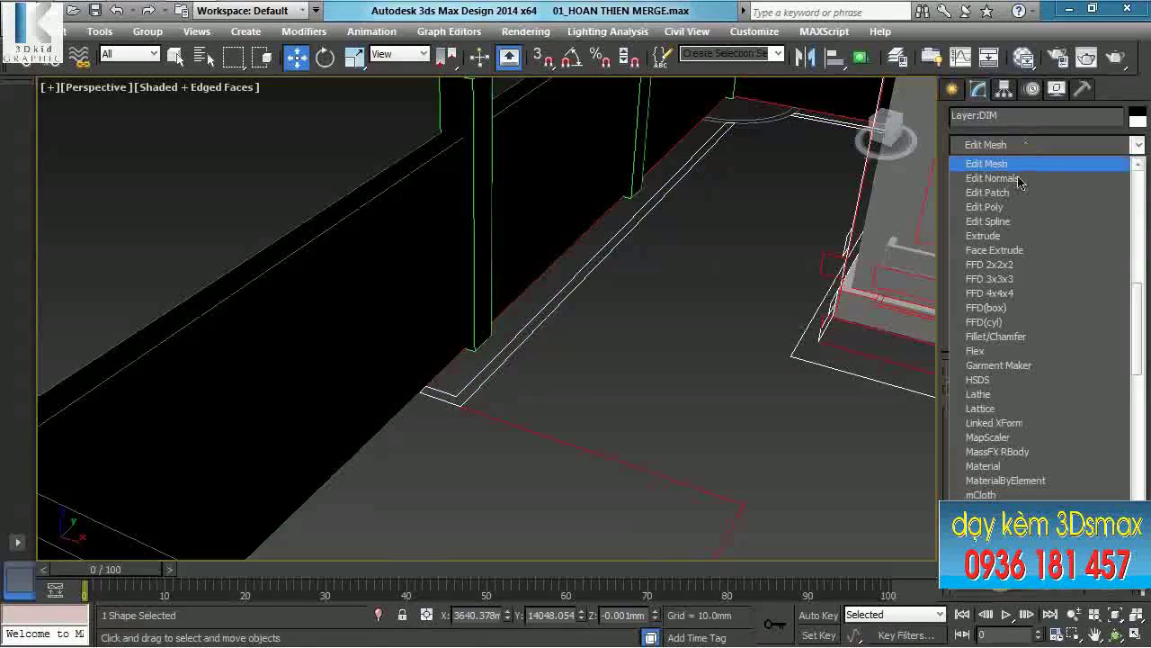
click(993, 235)
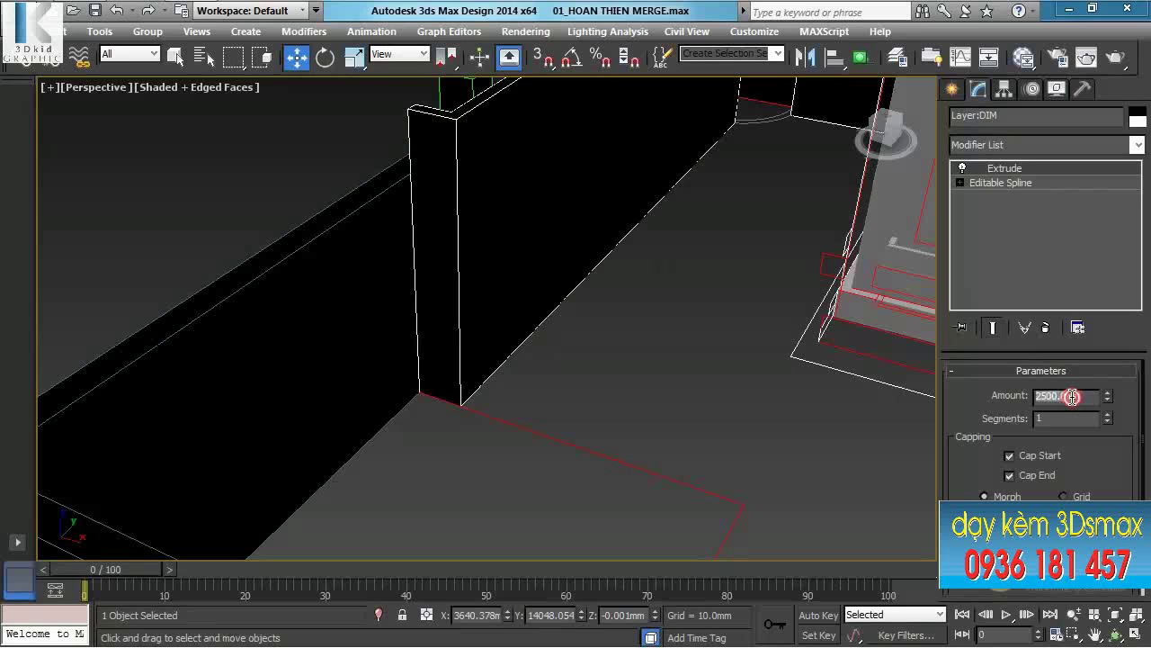
text(250)
key(Return)
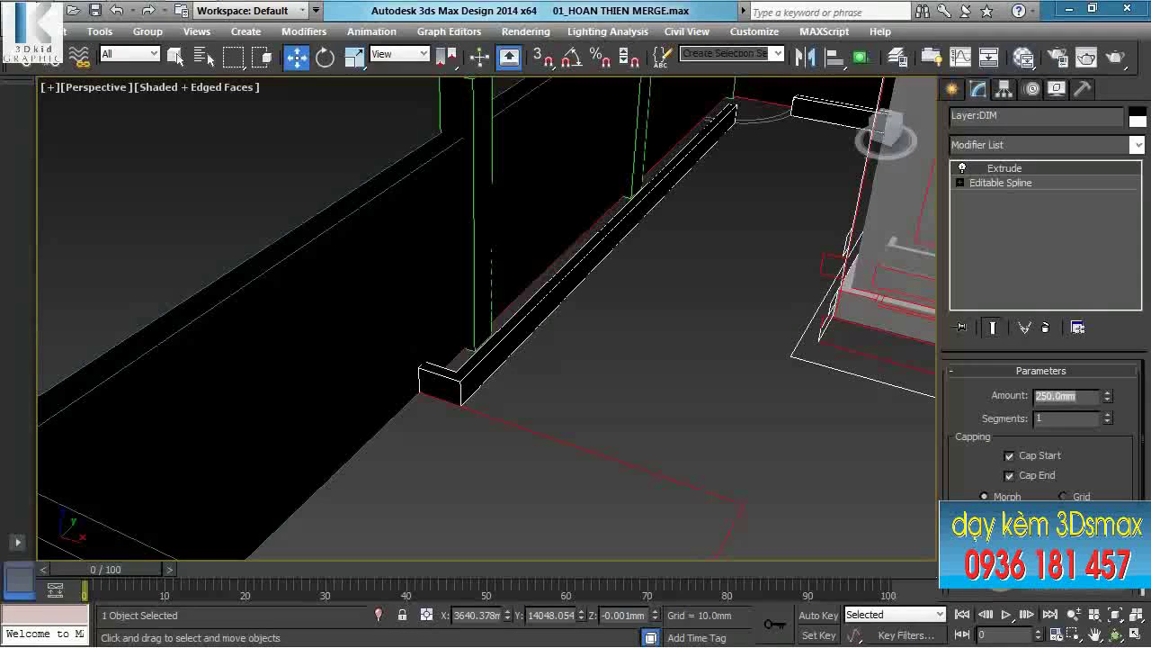
Extrude the curved corner planter border (Layer:FURN) by 350 mm.
middle_drag(764, 235, 681, 444)
scroll(681, 444, up, 3)
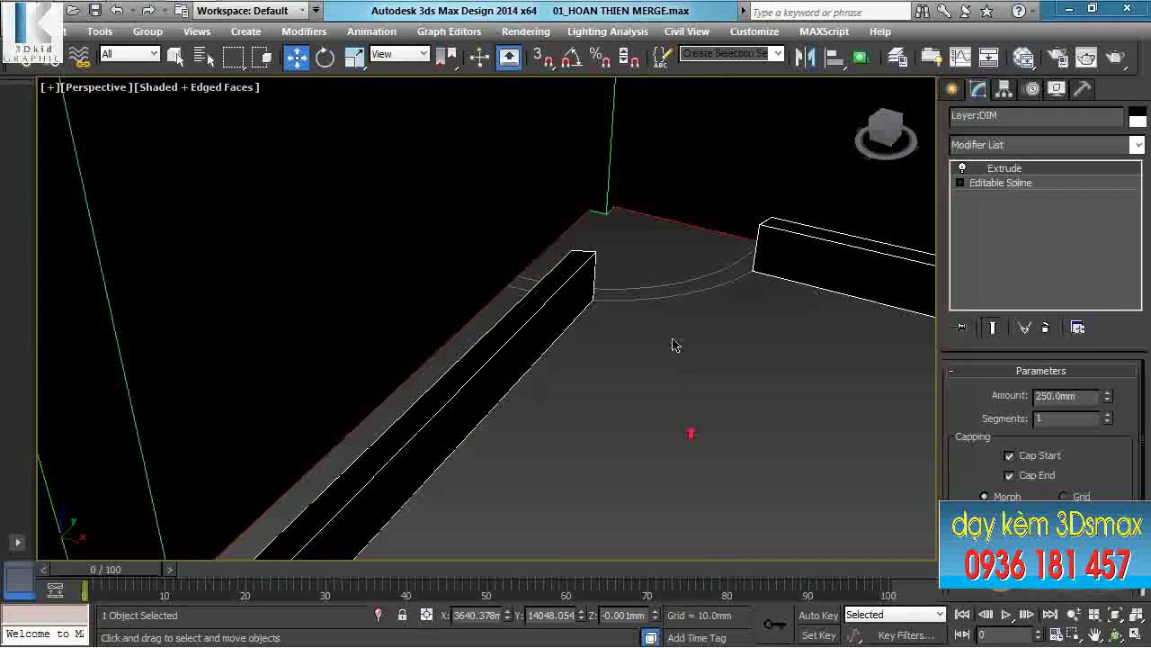
click(678, 296)
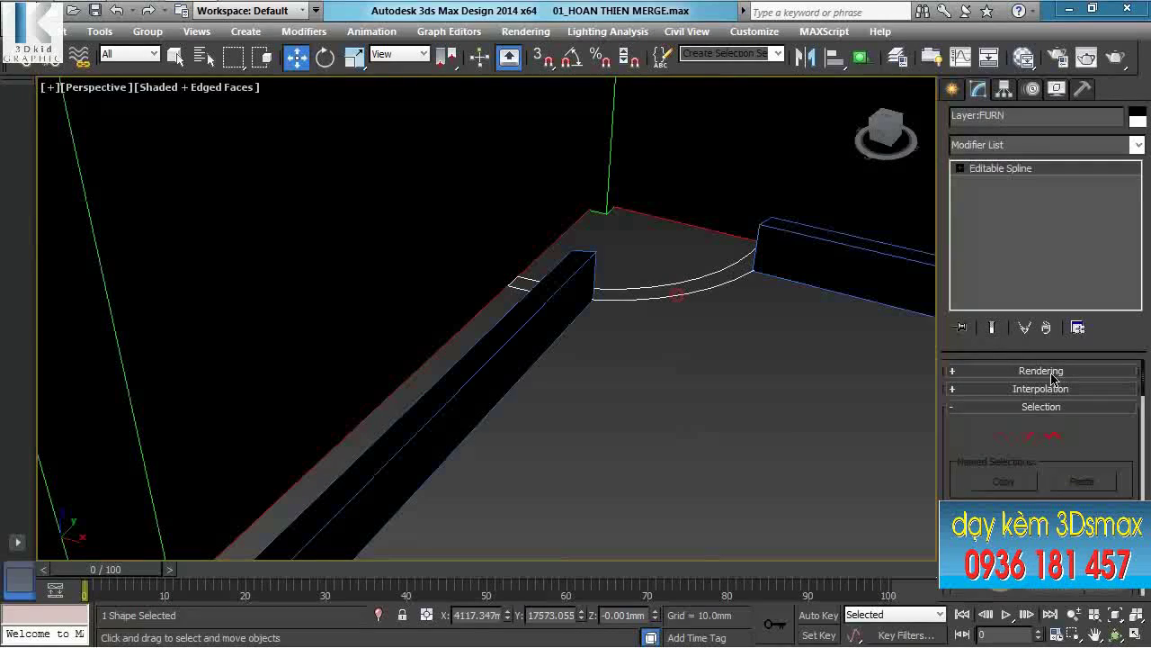
click(998, 148)
key(e)
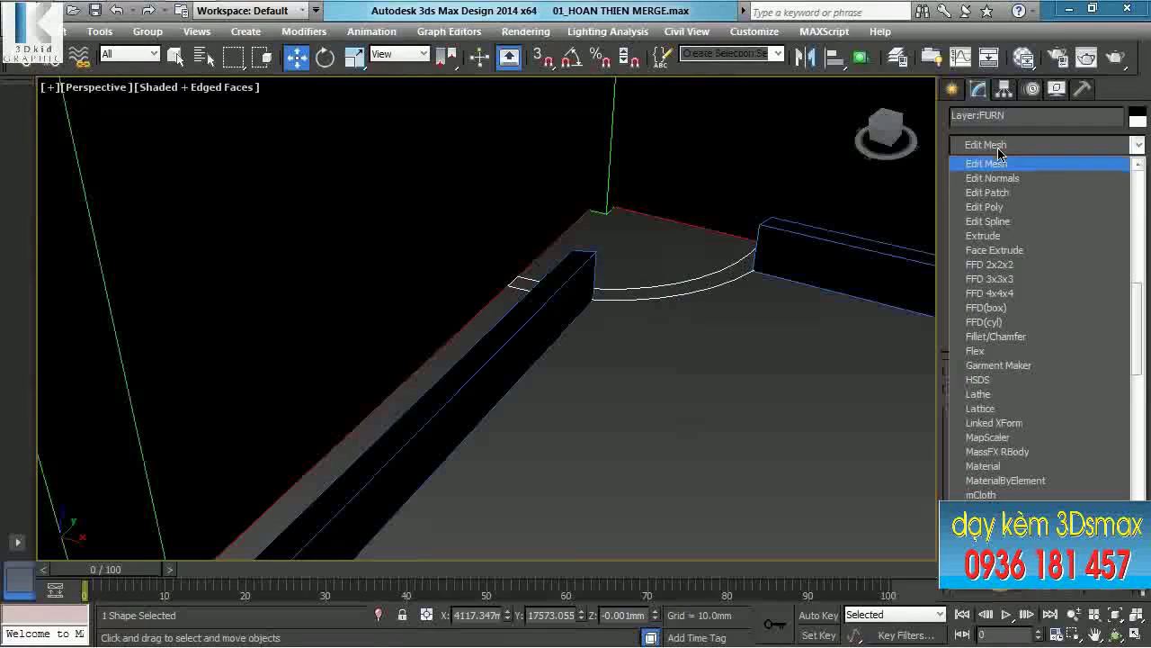
click(1005, 232)
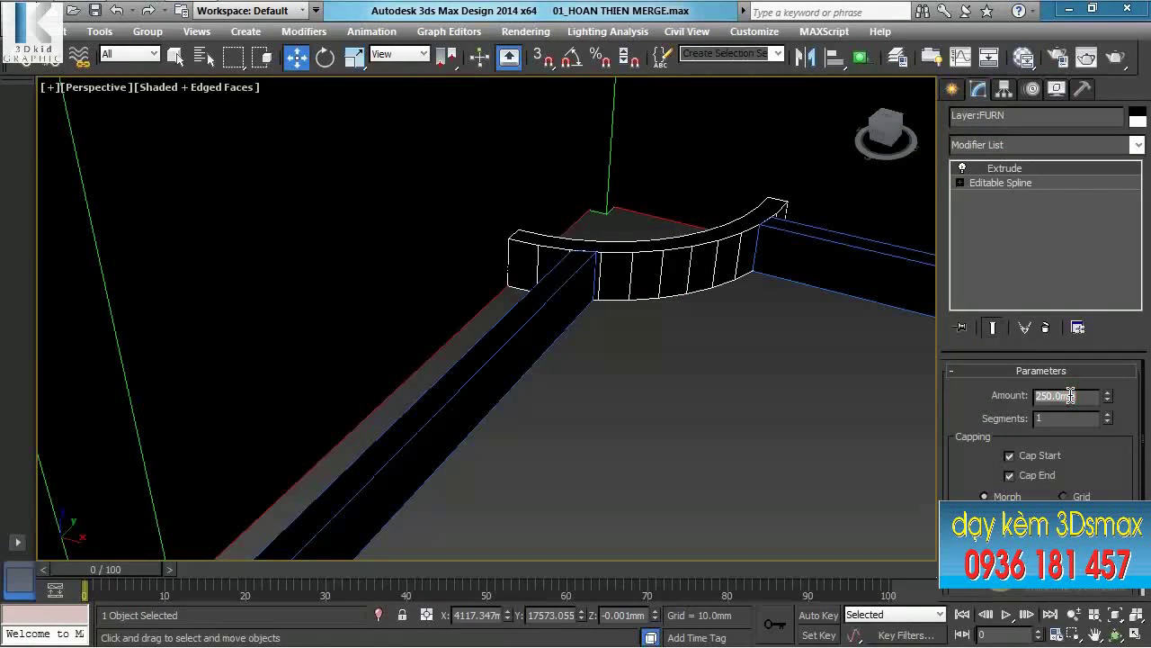
text(350)
key(Return)
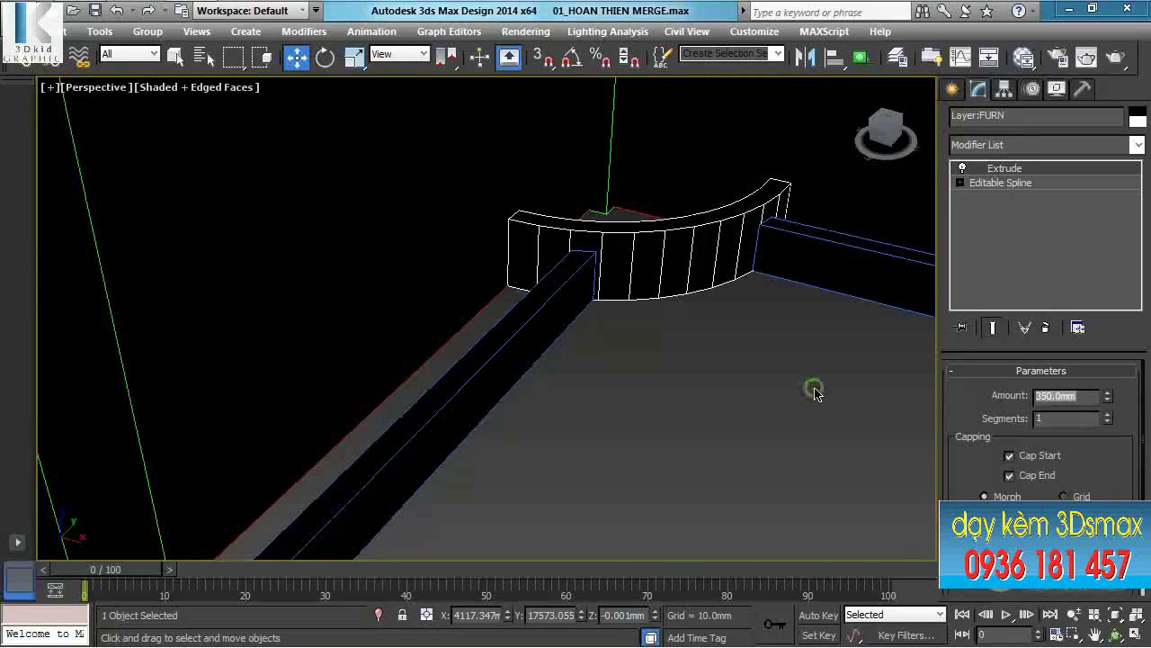
Extrude the yard and path outlines in front of the house (Layer:0.7) by 200 mm.
scroll(819, 392, down, 8)
scroll(580, 335, up, 5)
click(584, 313)
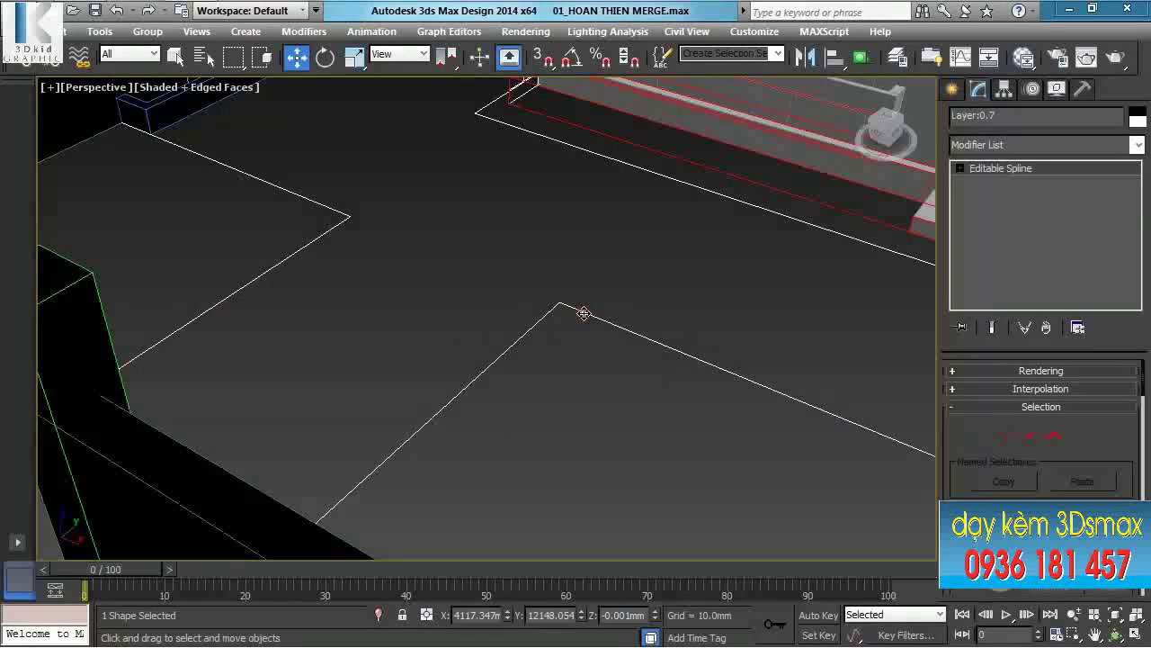
click(1001, 146)
key(e)
click(998, 238)
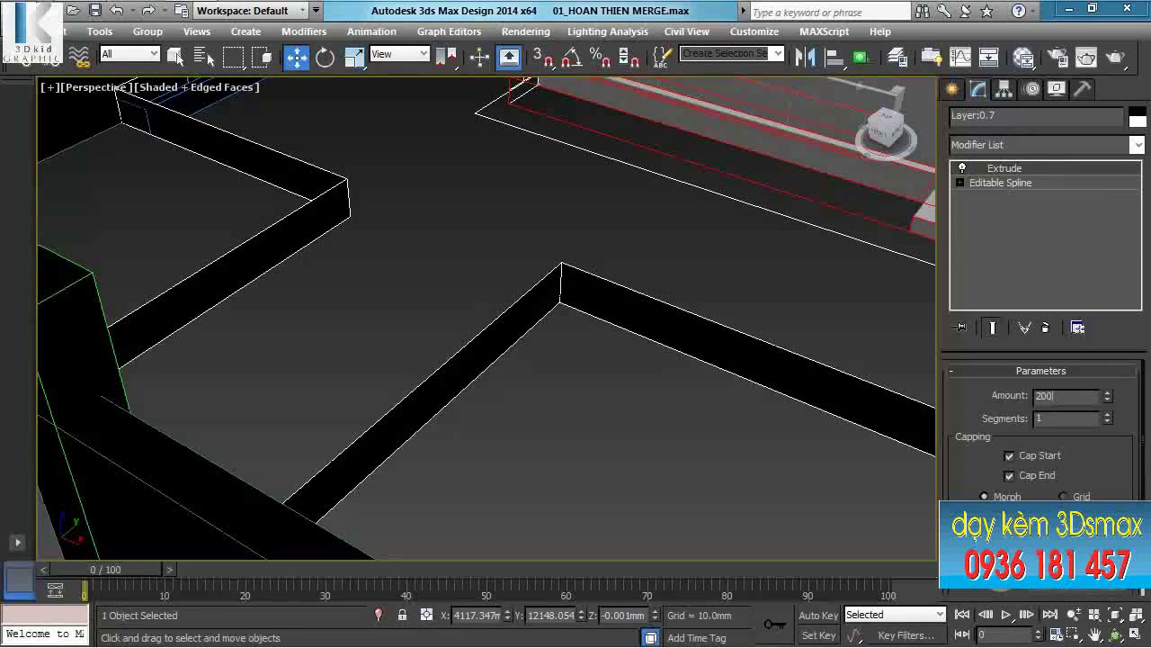
text(200)
key(Return)
Try to weld the corner vertices of the yard outline's Editable Spline (Layer:0.7) beneath its Extrude modifier.
middle_drag(400, 349, 458, 422)
middle_drag(597, 420, 595, 345)
scroll(595, 347, down, 5)
scroll(612, 364, up, 3)
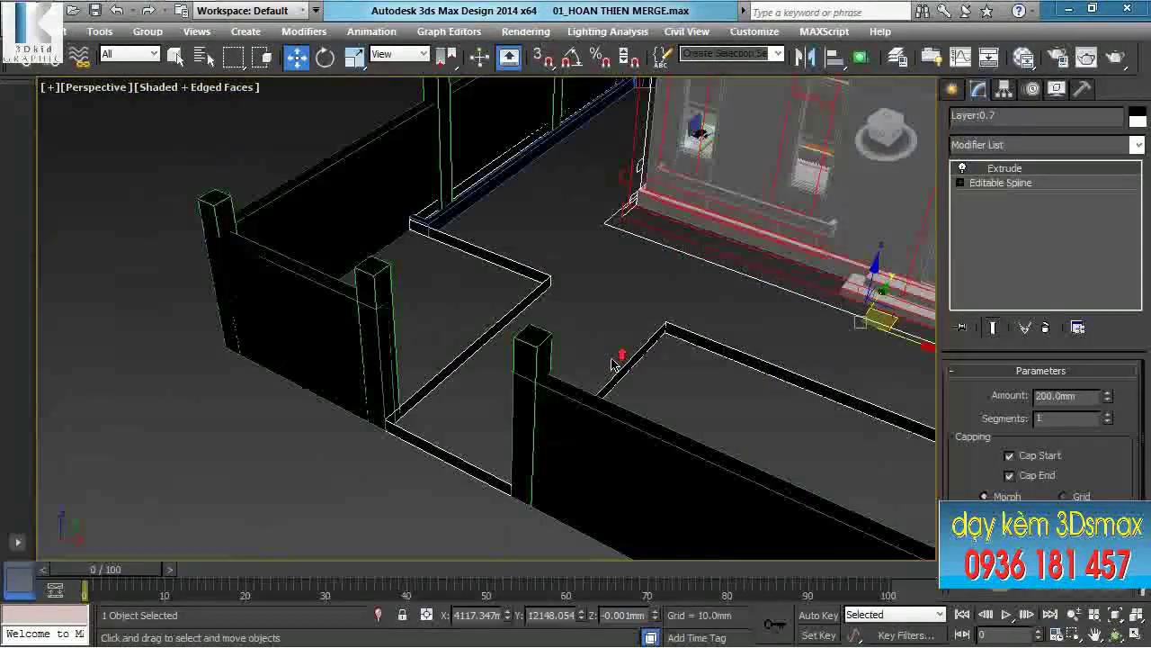
click(963, 169)
click(960, 183)
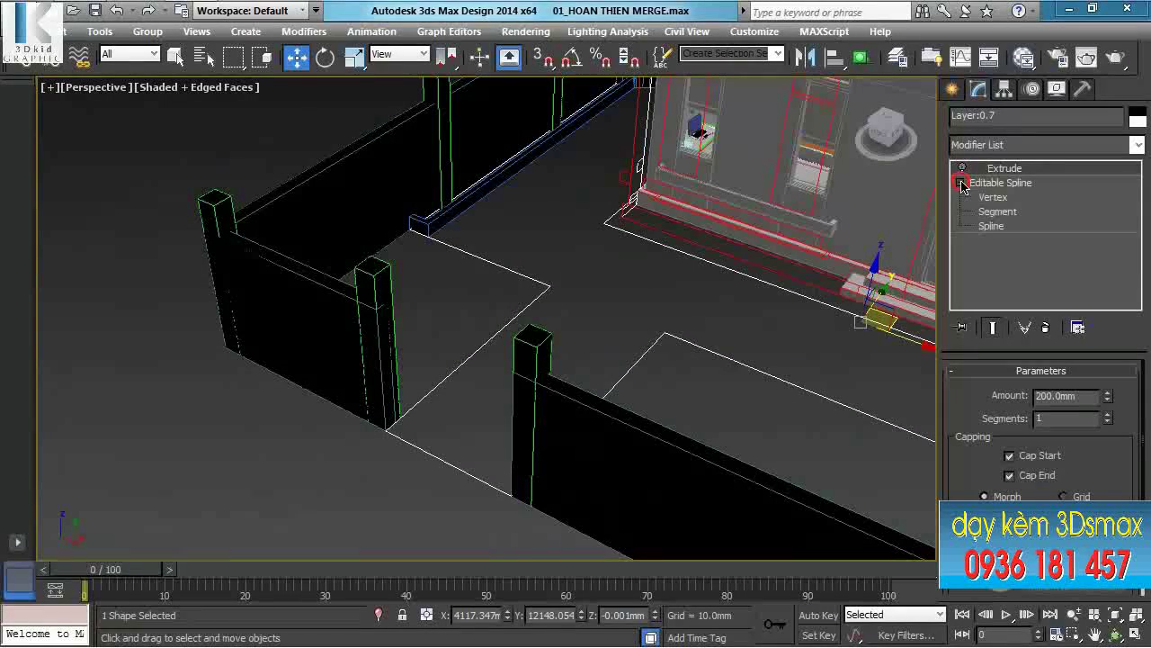
click(993, 197)
key(ctrl+a)
click(665, 334)
right_click(669, 334)
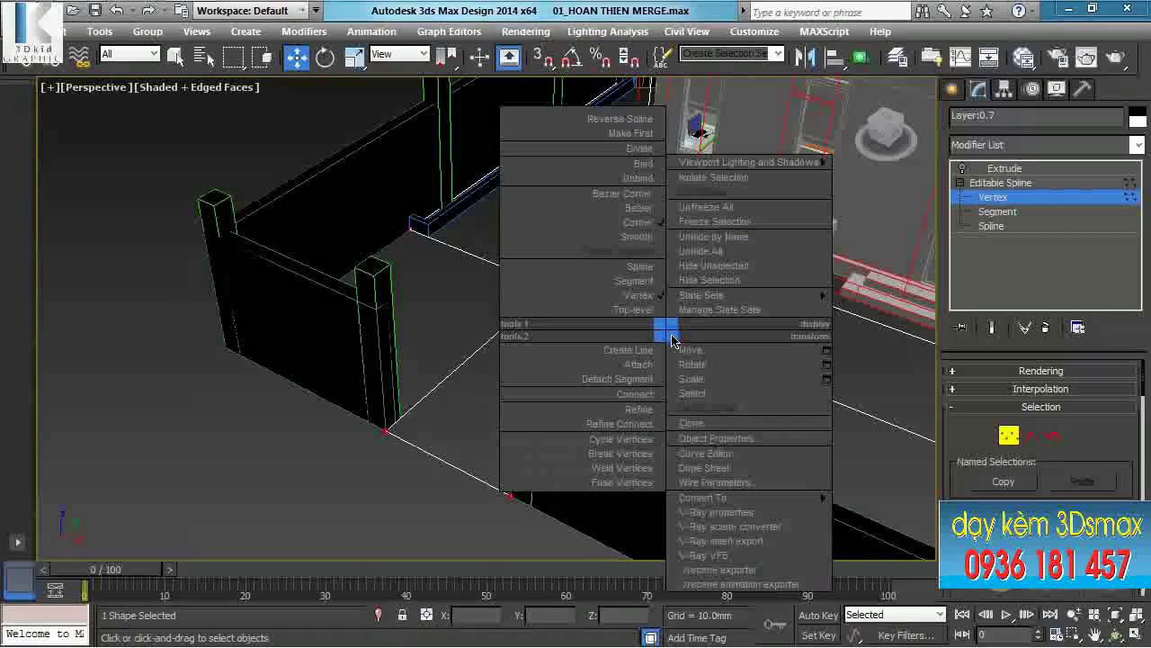
click(645, 472)
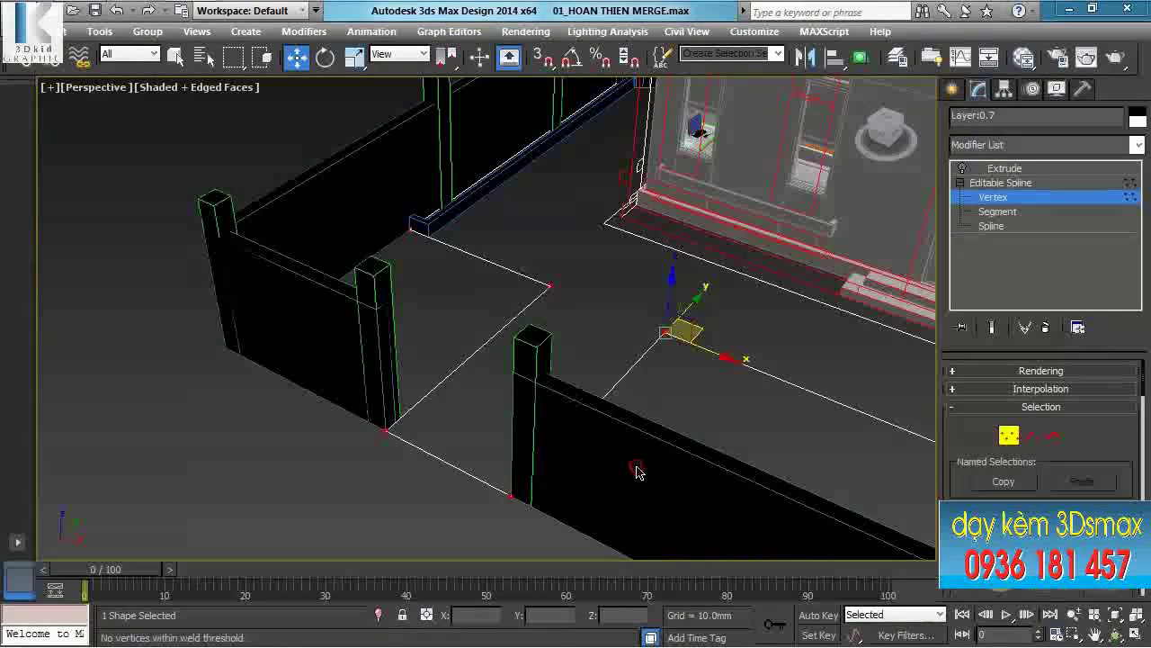
Set the yard outline's Extrude amount to -200 mm so it extends downward.
click(964, 169)
click(962, 168)
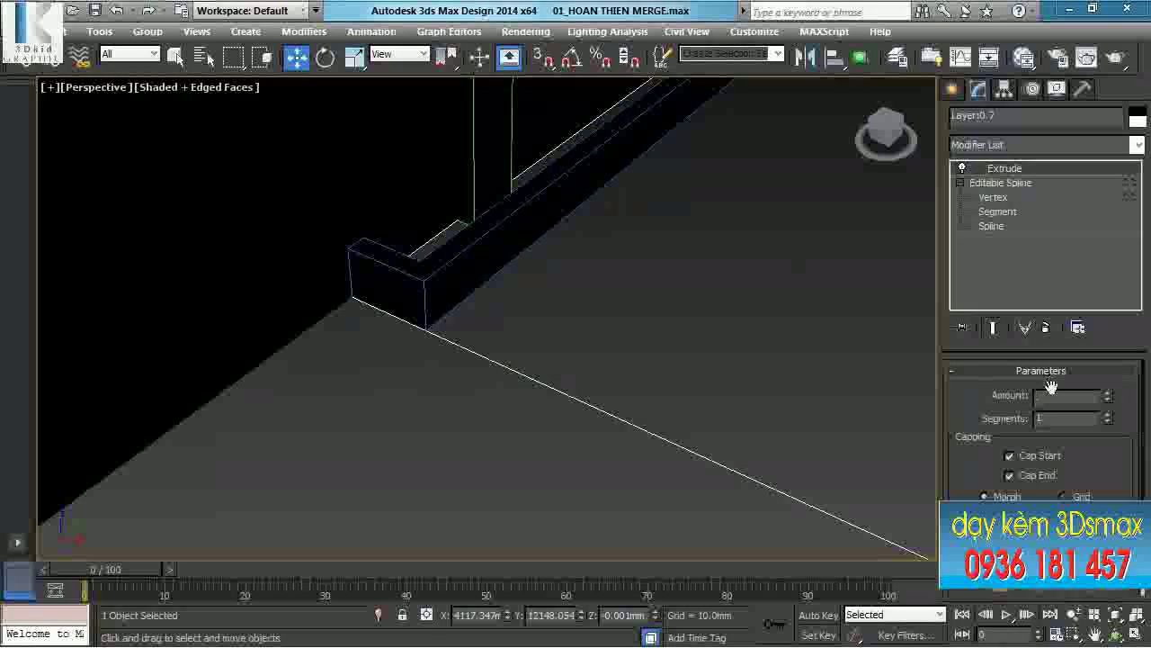
double_click(1055, 397)
text(-200)
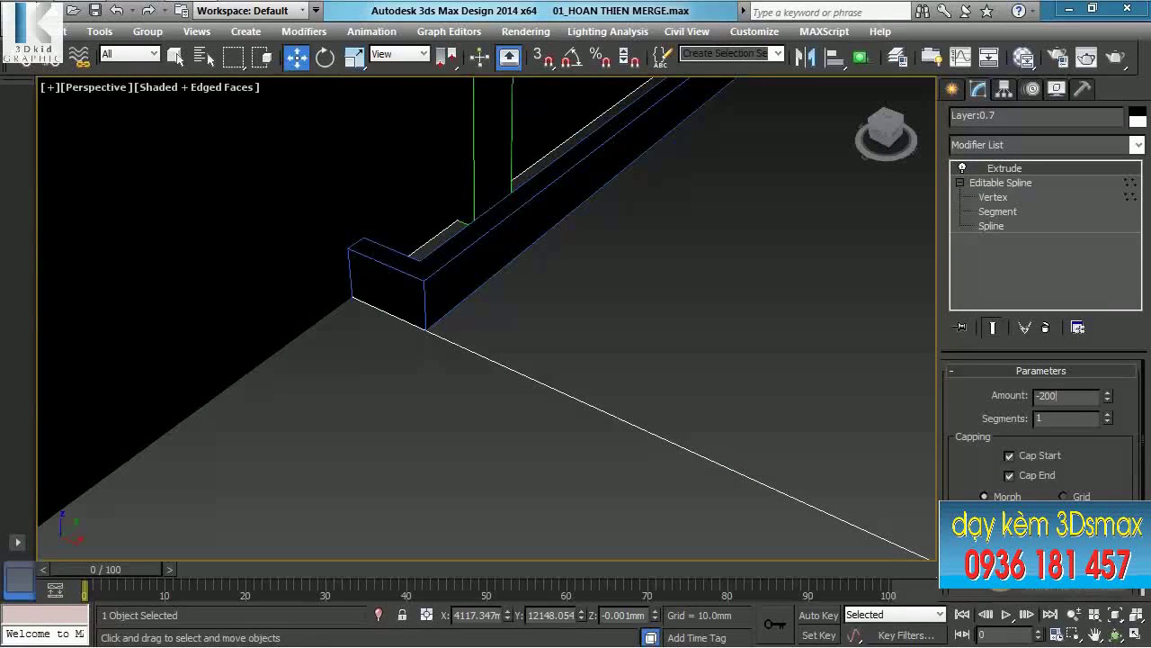
text(-200)
key(Return)
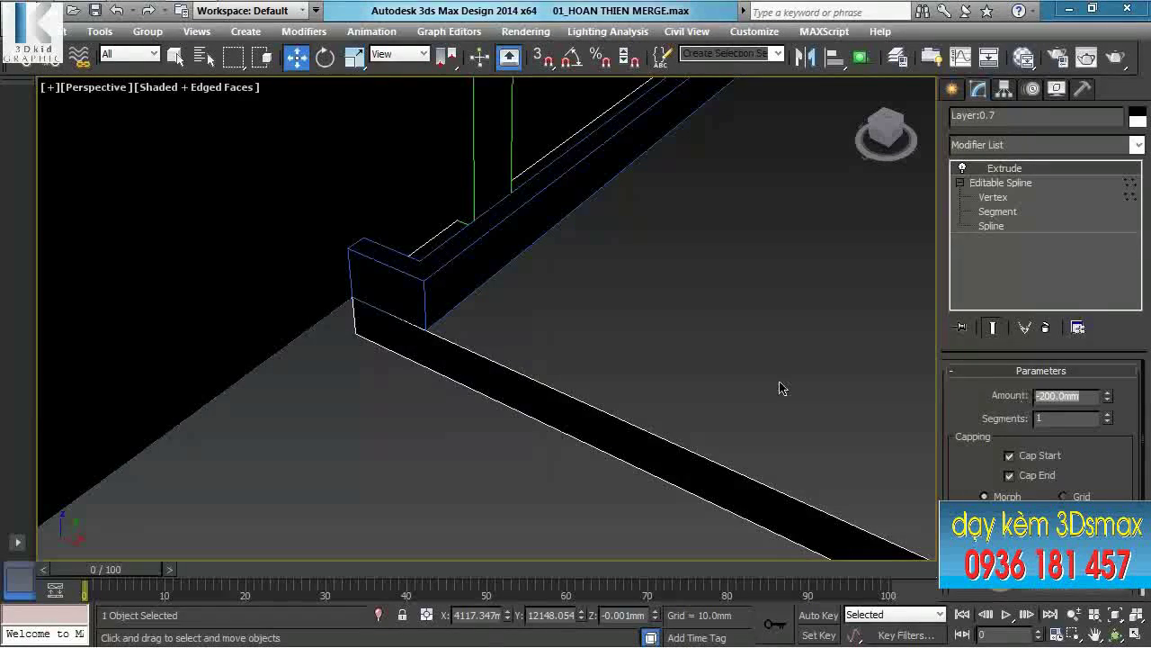
Isolate the extruded yard outline (Layer:0.7) and convert it to an Editable Poly.
scroll(630, 341, down, 5)
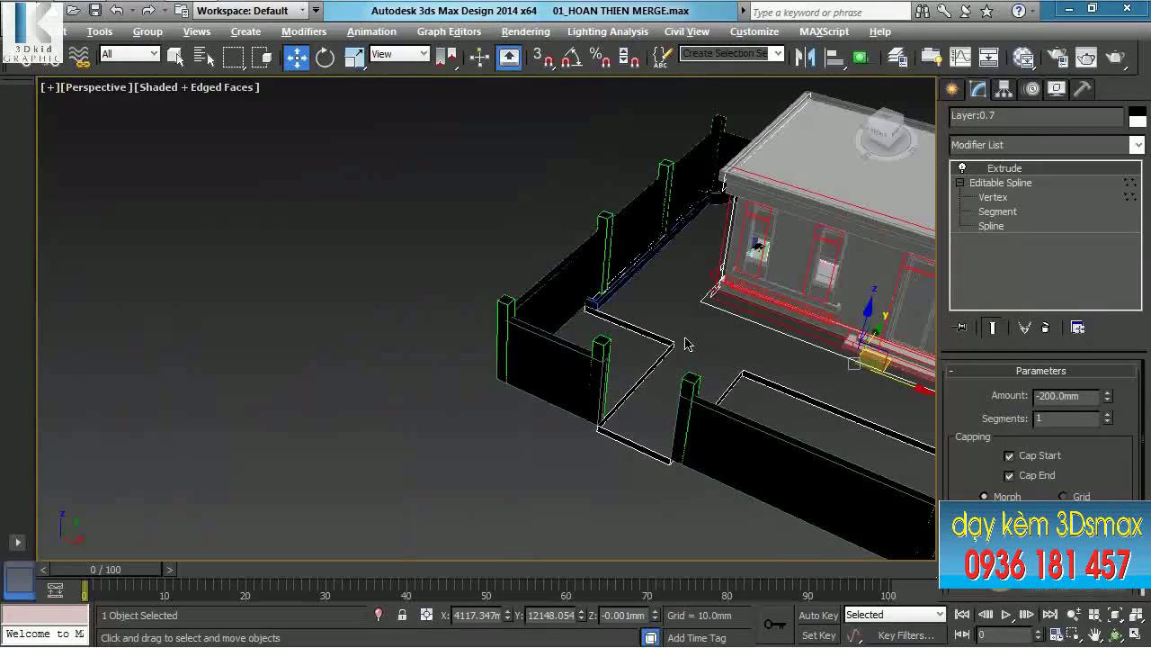
key(alt+q)
alt+middle_drag(686, 341, 543, 324)
right_click(544, 322)
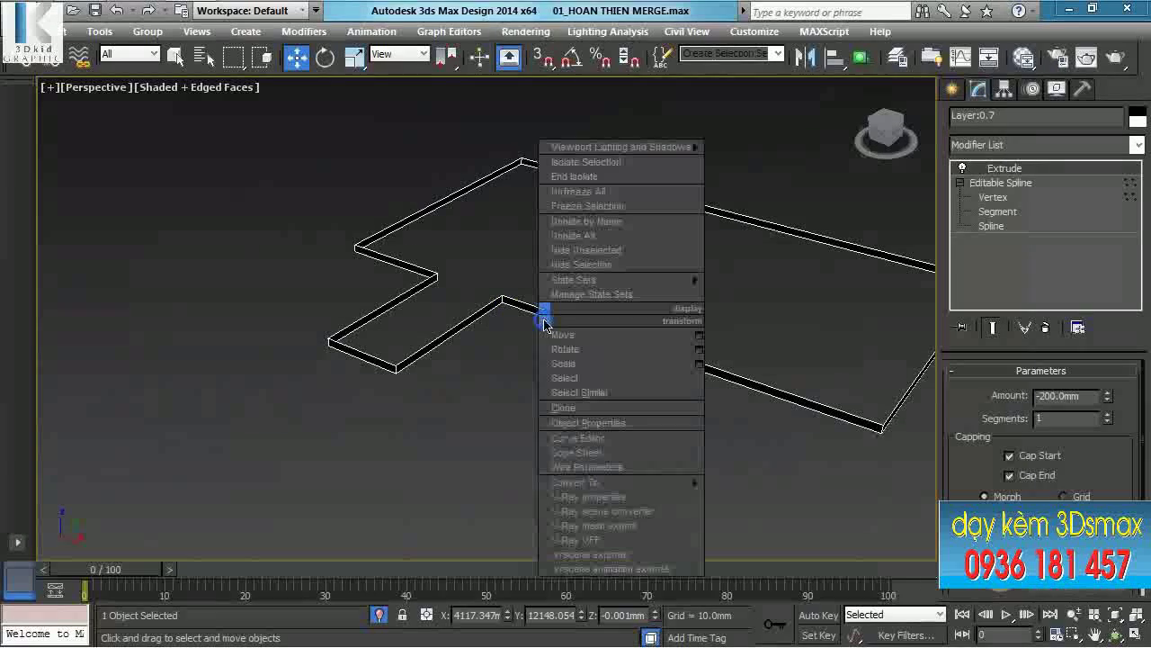
mouse_move(640, 481)
click(828, 498)
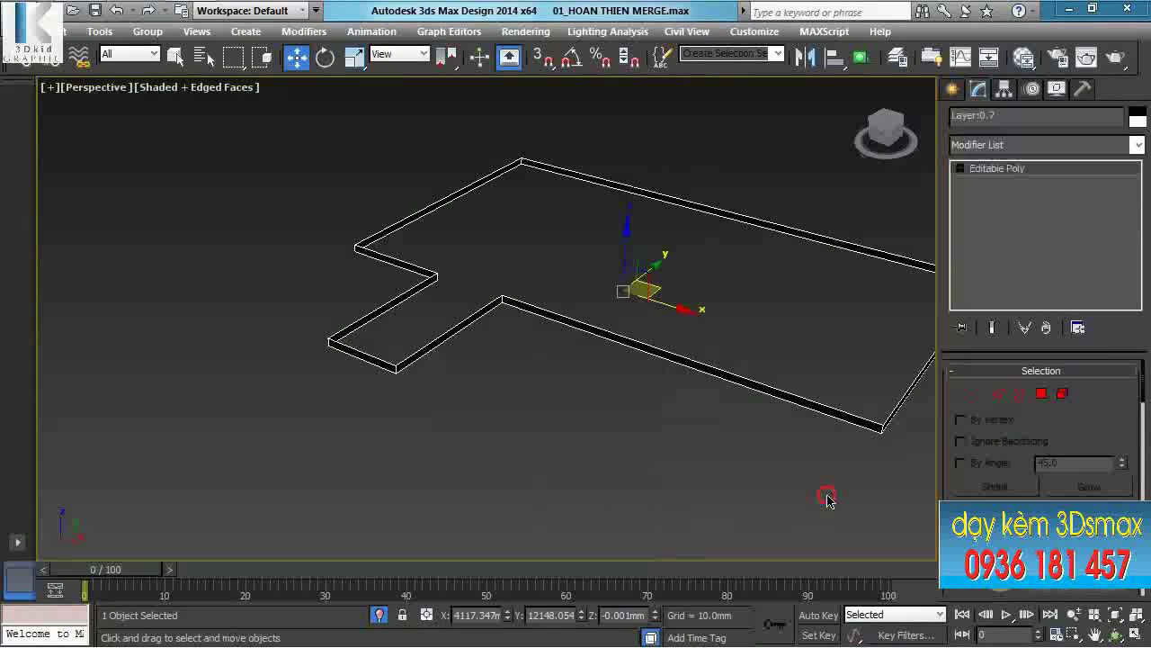
Create a polygon closing the top of the yard outline by snapping to each of its upper corner vertices.
click(1041, 396)
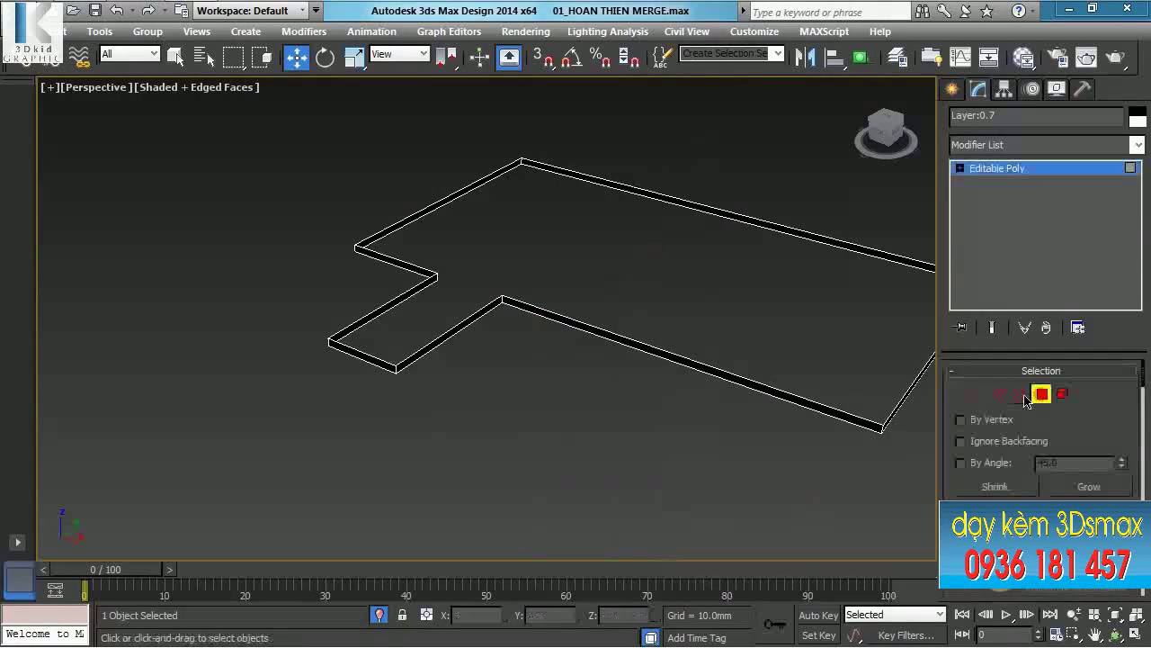
right_click(630, 297)
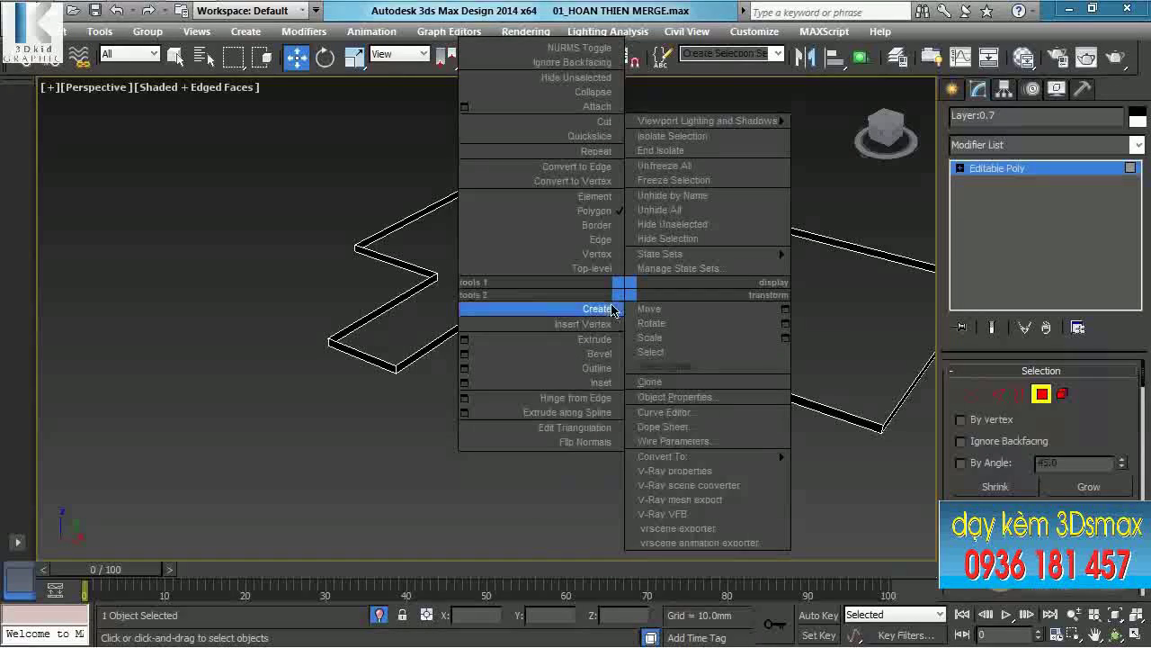
click(601, 309)
click(544, 60)
middle_drag(513, 247, 496, 311)
click(513, 192)
click(342, 292)
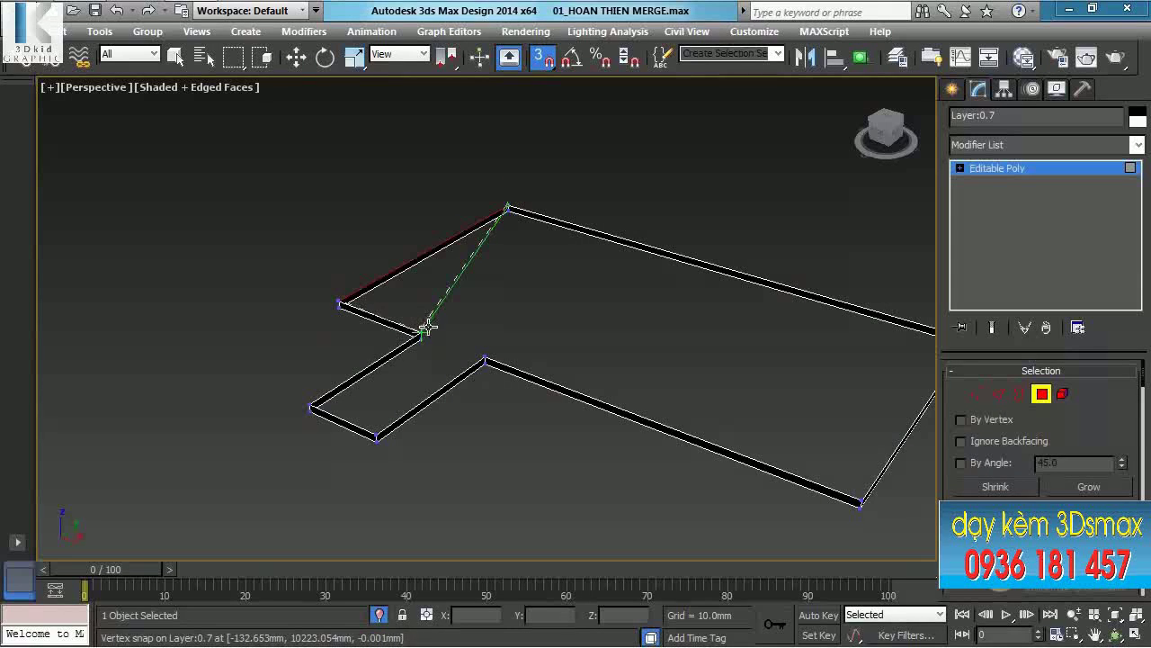
click(427, 329)
click(313, 408)
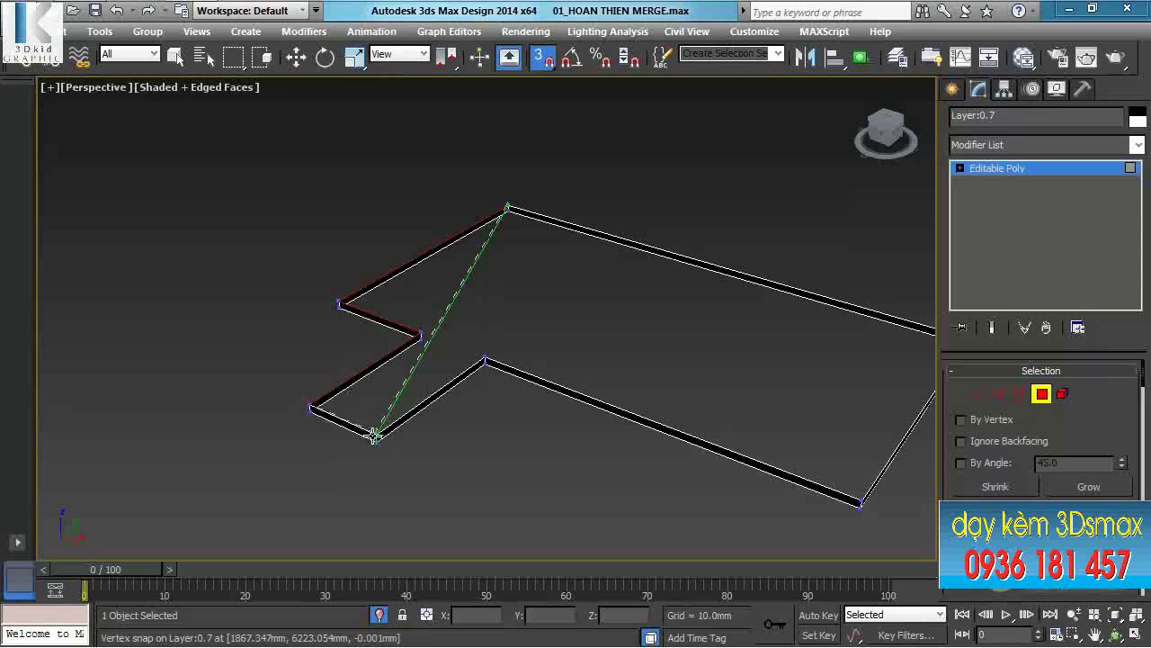
click(376, 436)
click(485, 359)
click(862, 502)
middle_drag(894, 419, 753, 447)
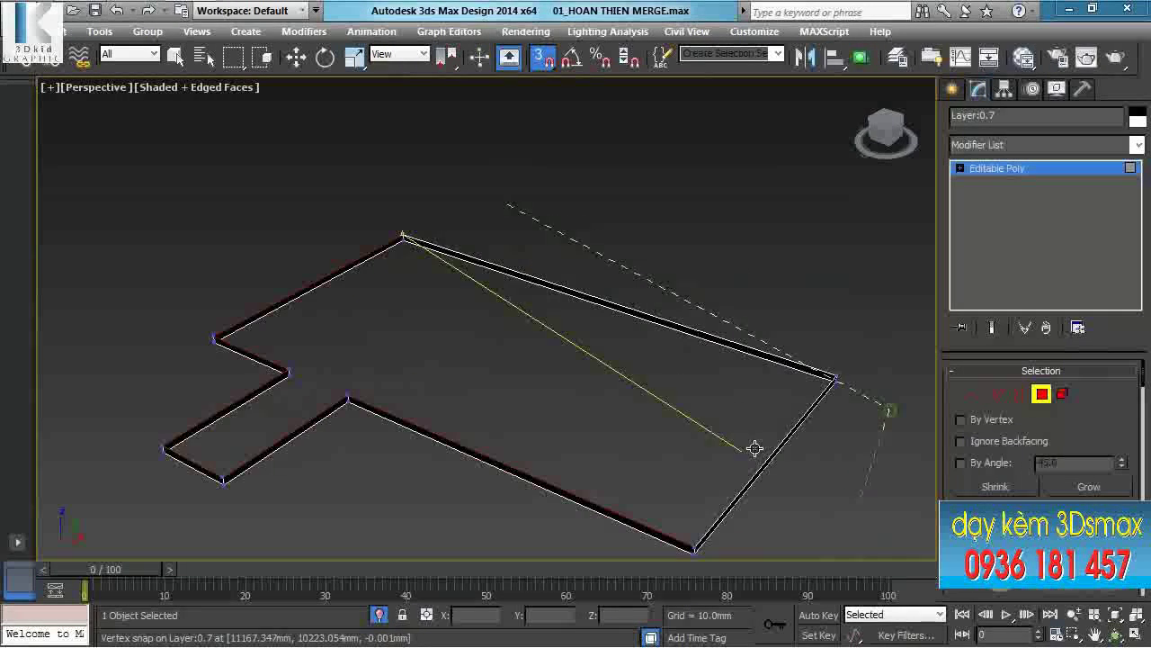
click(836, 372)
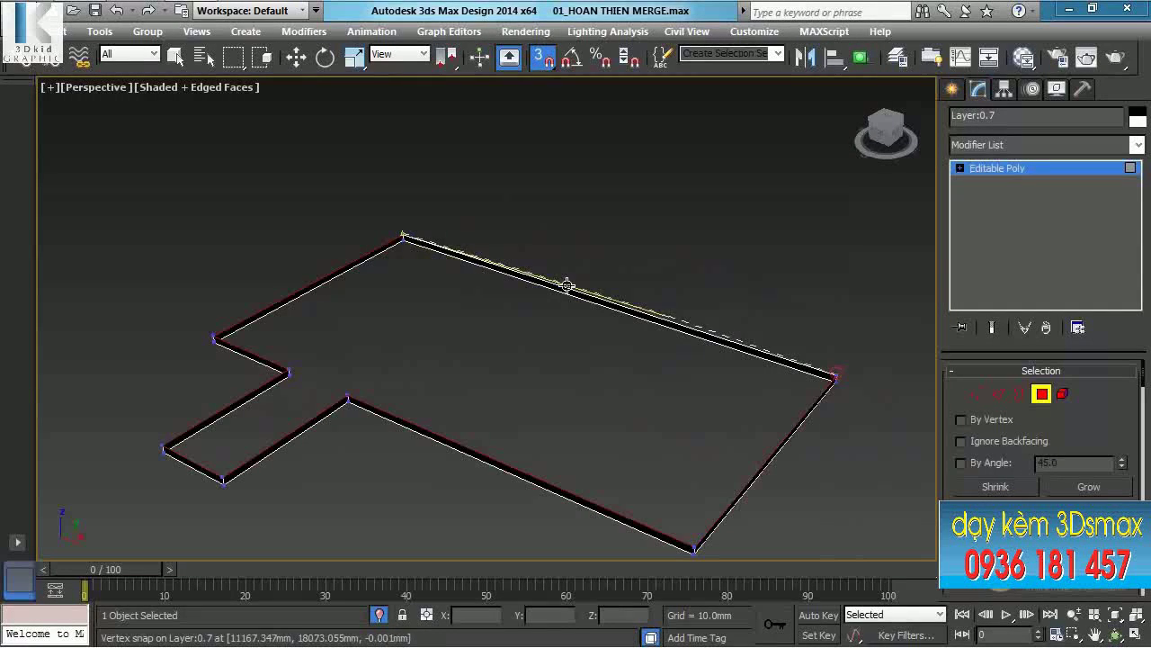
click(399, 232)
Create a polygon closing the underside of the yard slab through its lower corner vertices, and end the isolation.
alt+middle_drag(404, 368, 432, 252)
scroll(481, 385, up, 5)
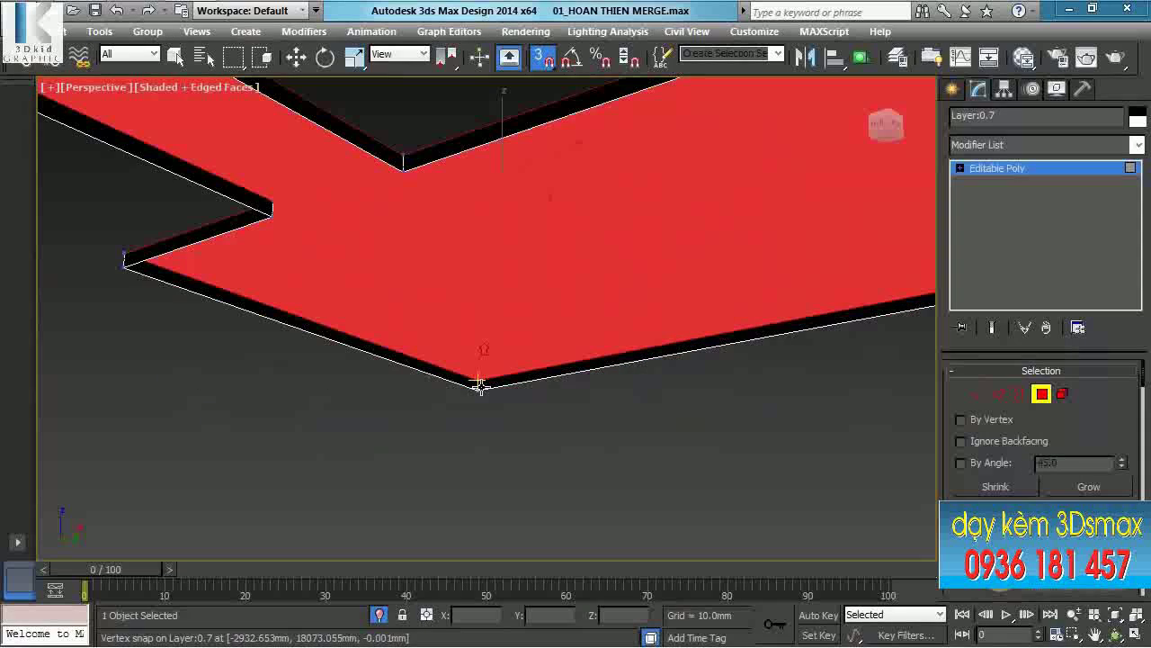
click(479, 388)
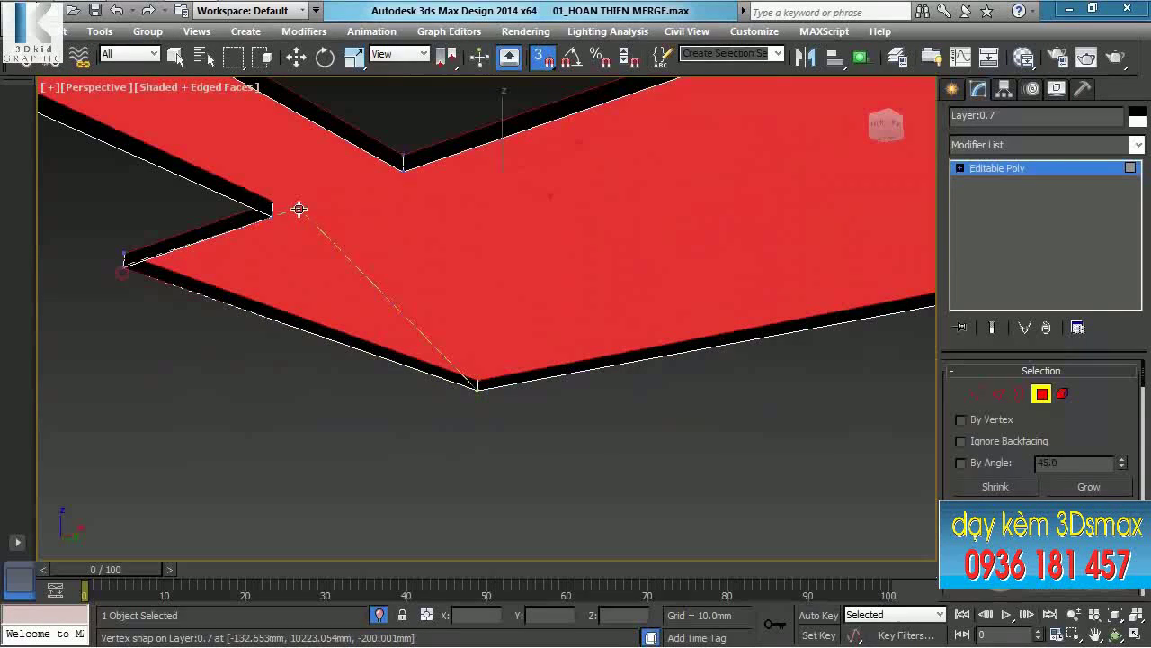
click(267, 218)
middle_drag(222, 178, 393, 242)
click(141, 149)
alt+middle_drag(354, 155, 300, 159)
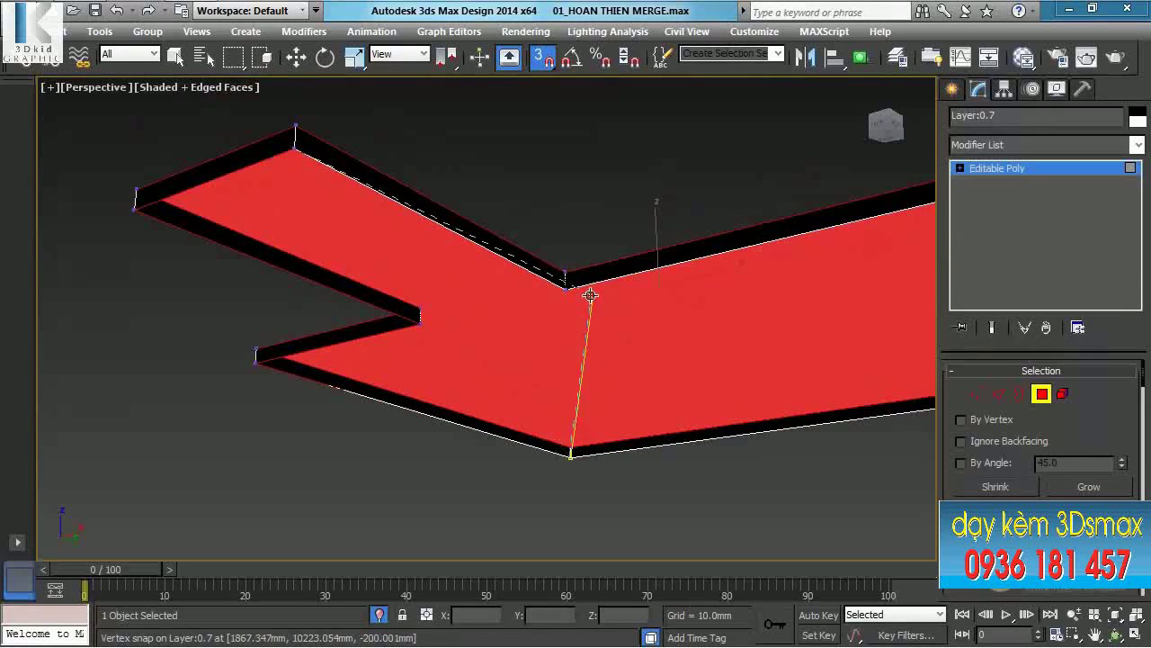
alt+middle_drag(693, 278, 609, 266)
scroll(656, 265, down, 3)
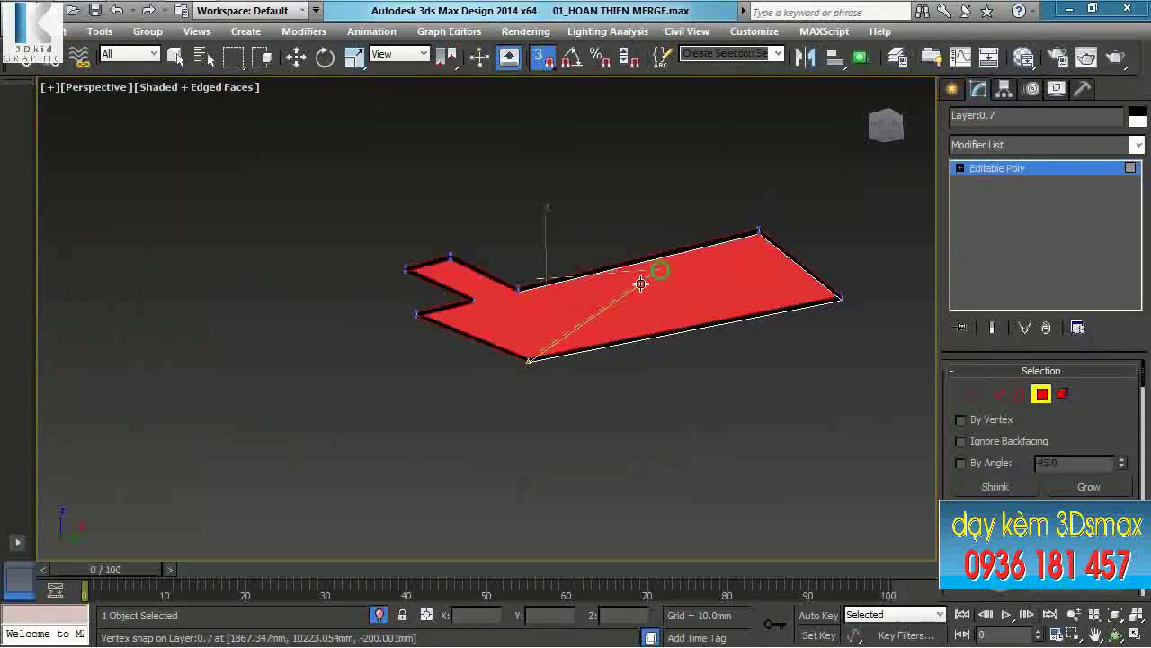
scroll(699, 267, up, 3)
alt+middle_drag(789, 236, 720, 309)
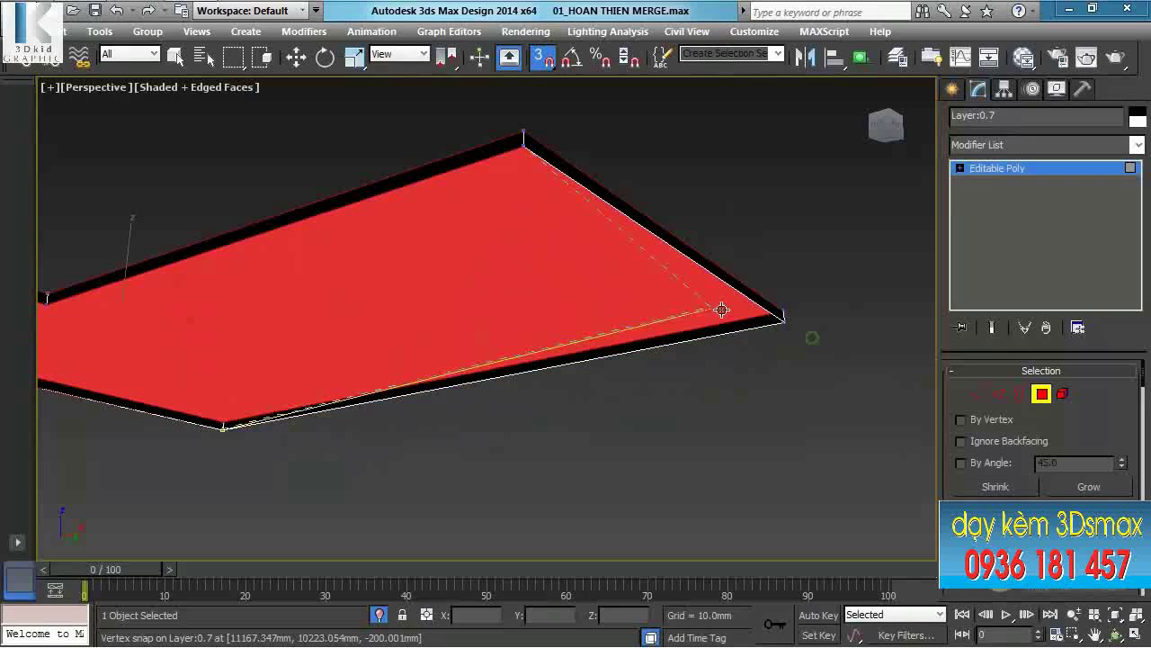
click(782, 318)
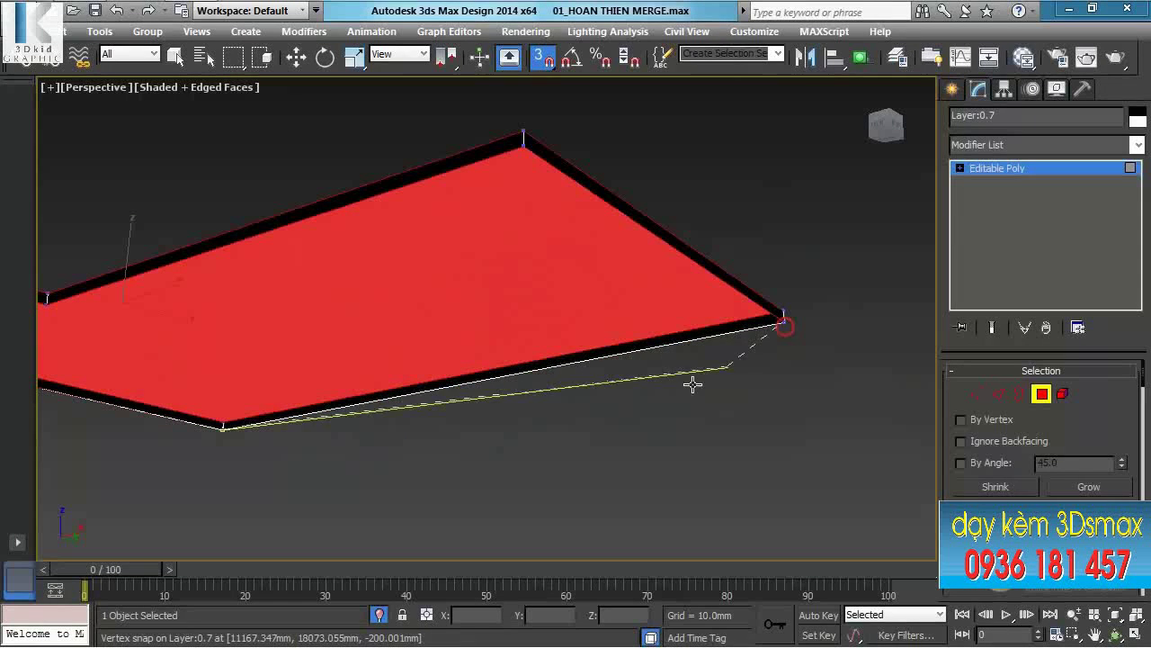
click(223, 430)
scroll(457, 391, down, 3)
middle_drag(356, 410, 545, 426)
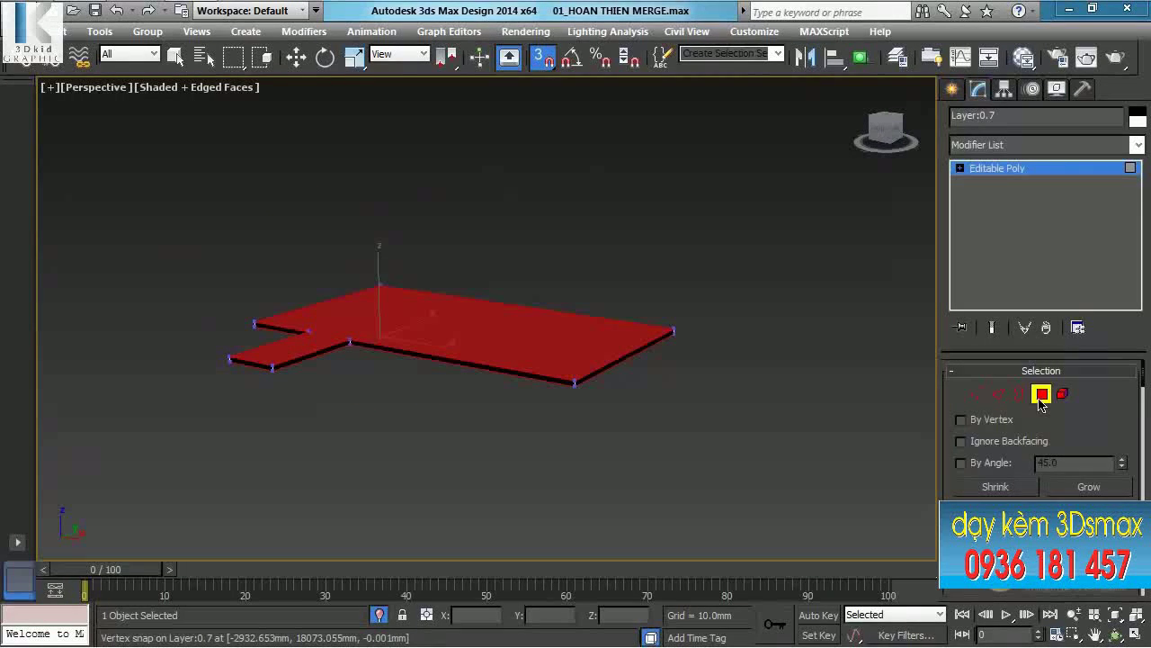
click(1040, 394)
key(w)
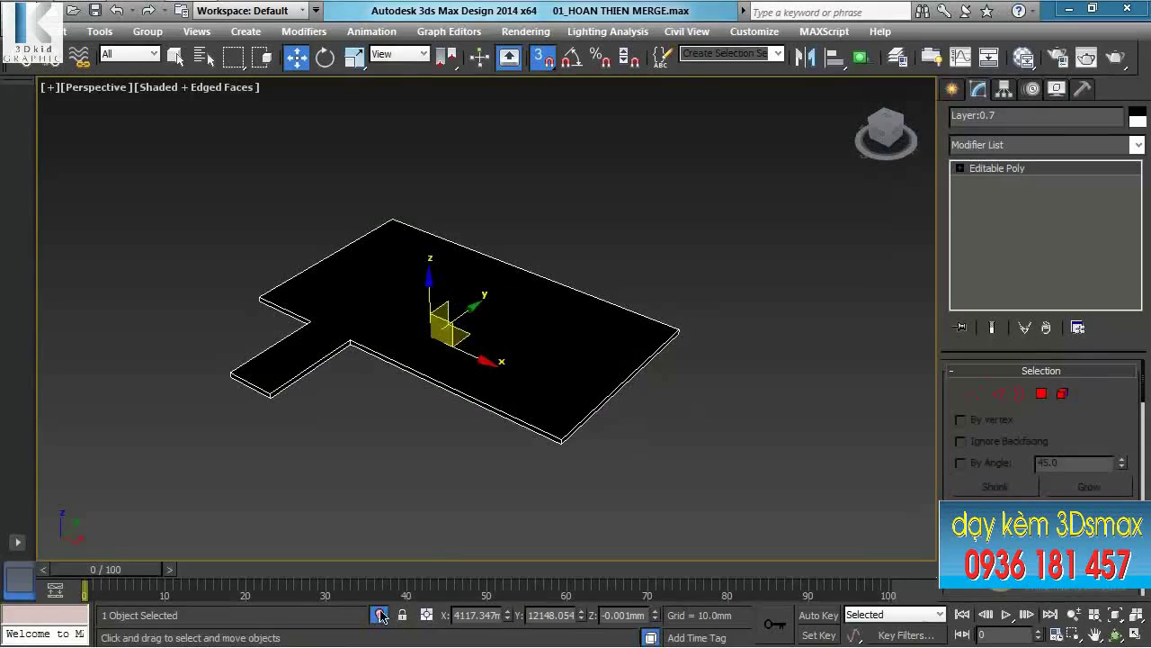
click(380, 616)
Draw a 3800 x 9300 mm plane snapped across the large rectangular yard opening, with 16 length and 29 width segments.
scroll(534, 327, down, 8)
scroll(599, 384, up, 10)
scroll(556, 319, down, 8)
alt+middle_drag(596, 383, 500, 403)
scroll(516, 178, up, 3)
click(953, 89)
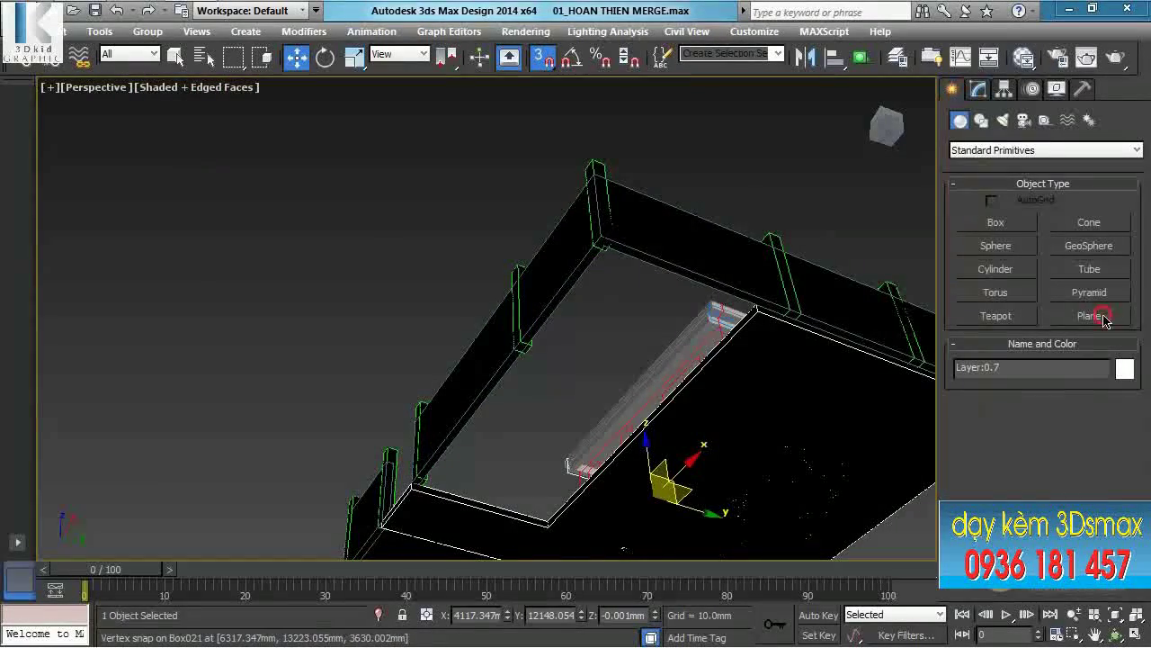
click(1089, 316)
alt+middle_drag(678, 365, 575, 118)
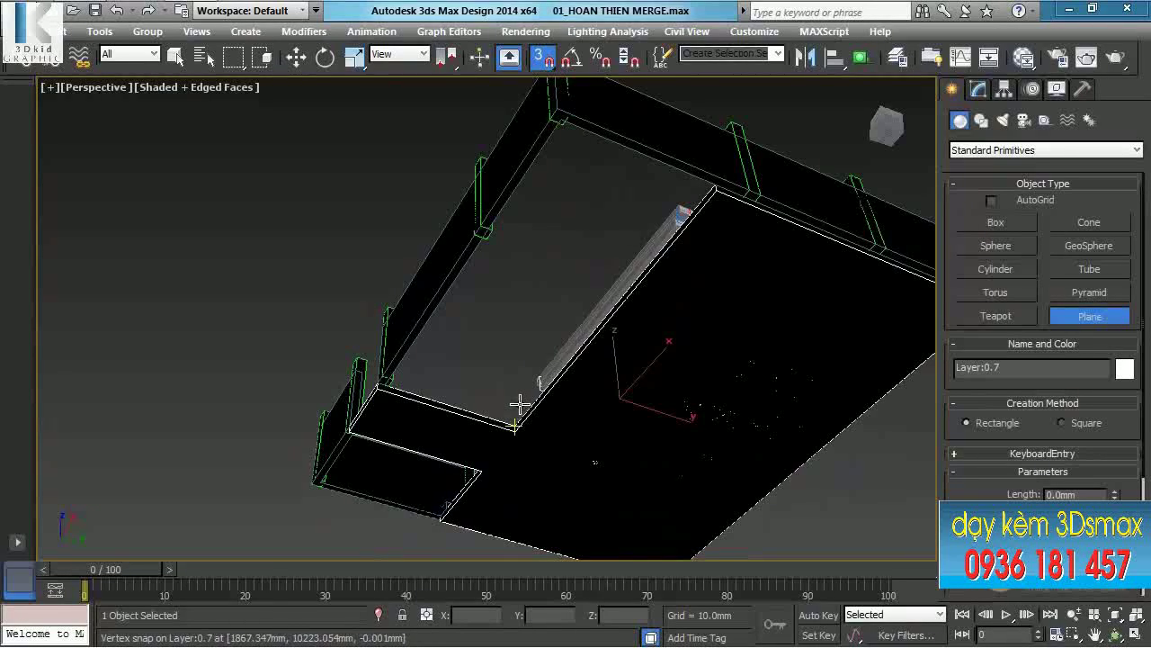
drag(520, 404, 562, 117)
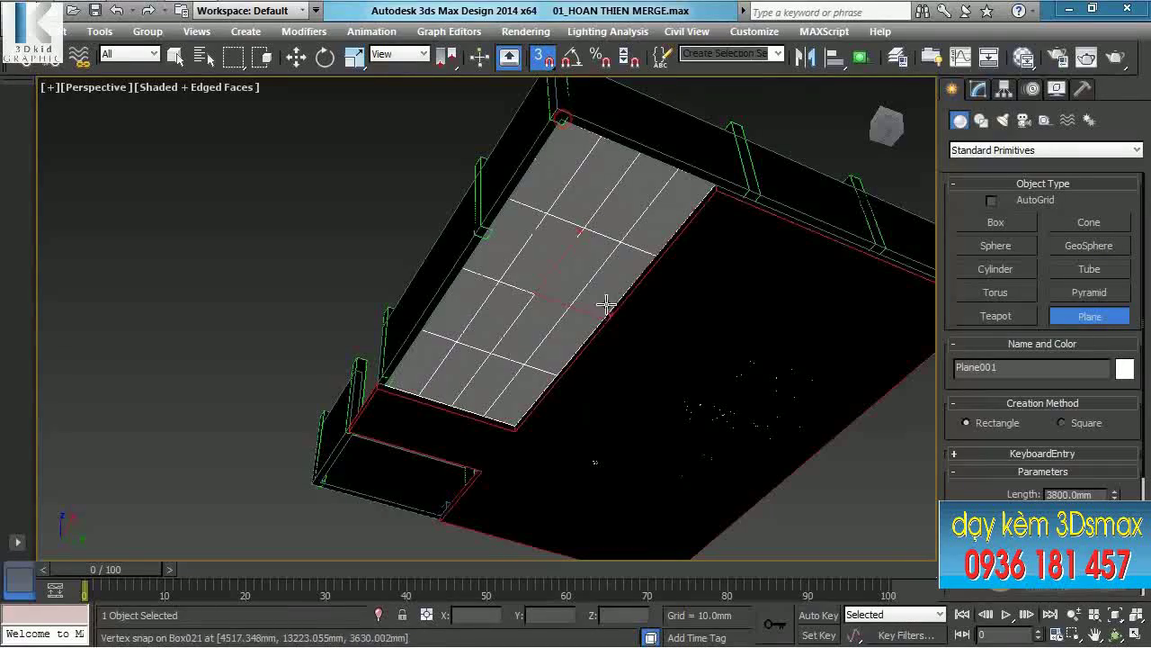
scroll(954, 475, down, 2)
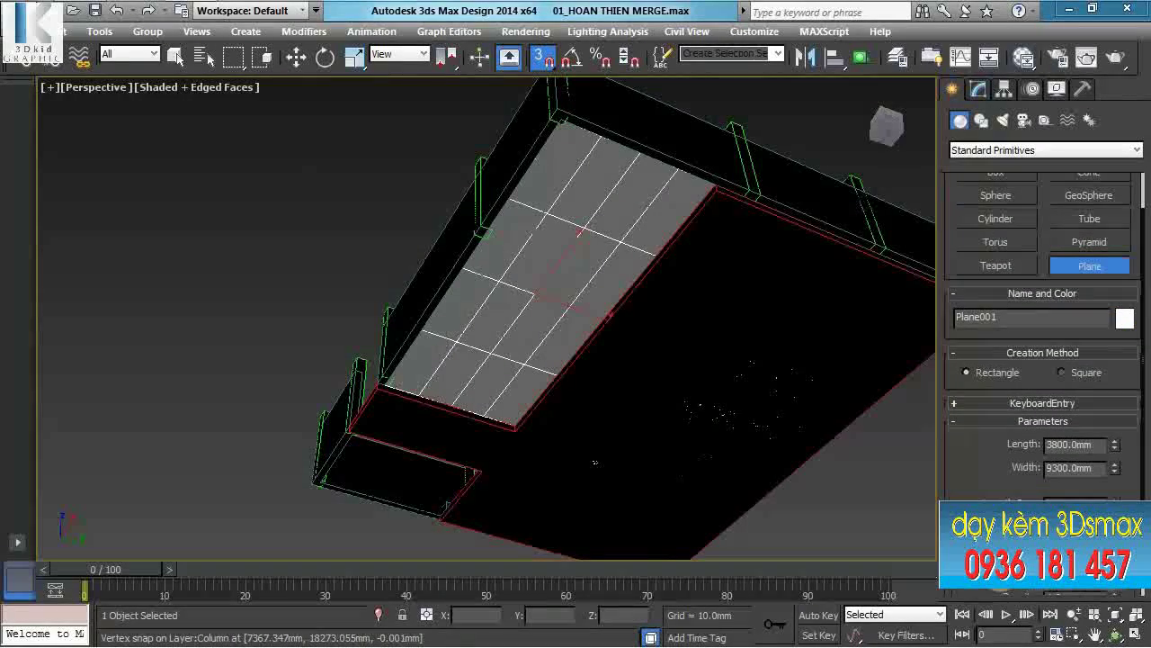
drag(1114, 449, 1085, 232)
drag(1120, 460, 1083, 598)
Draw a second plane of 3800 x 2800 mm snapped across the smaller corner opening beside the entrance path.
middle_drag(427, 447, 648, 360)
scroll(648, 359, up, 3)
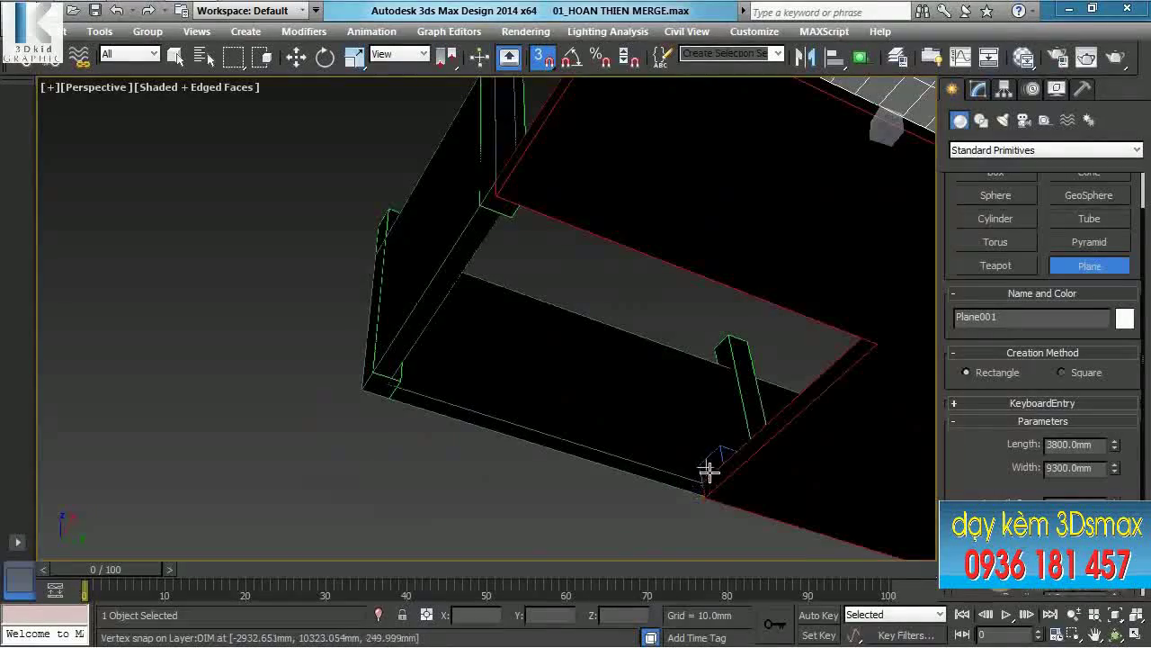
drag(705, 479, 508, 199)
drag(508, 198, 513, 197)
scroll(535, 351, down, 5)
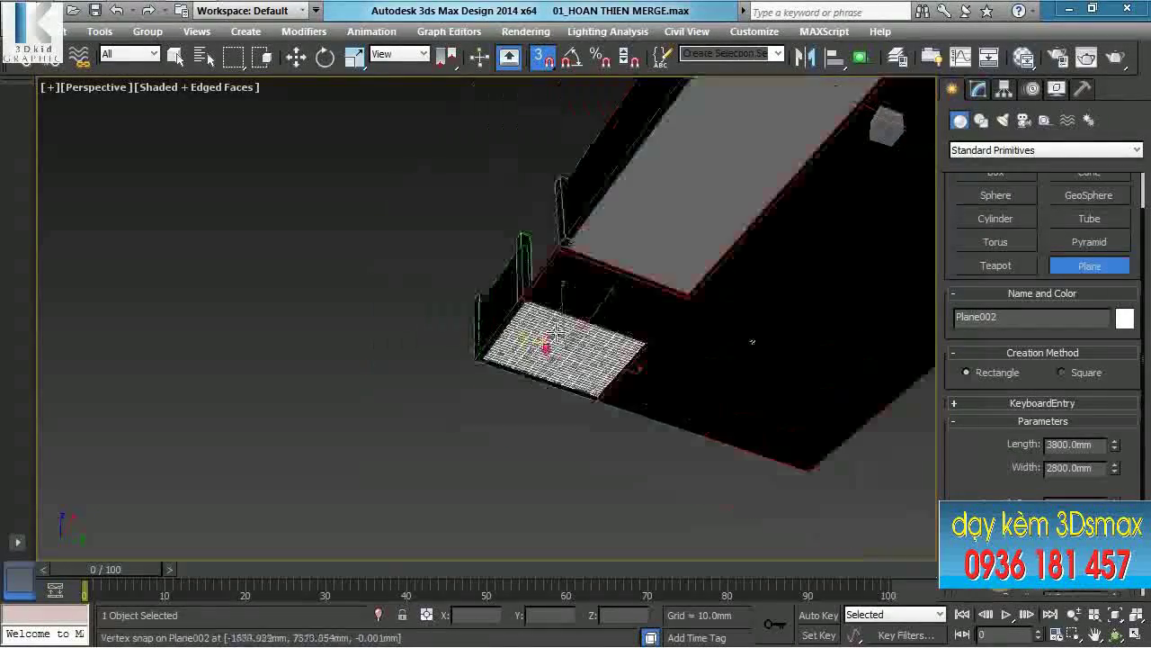
Adjust the segment counts of the small corner plane to a denser grid and finish creating planes.
alt+middle_drag(565, 321, 639, 483)
scroll(565, 342, up, 5)
middle_drag(701, 311, 477, 331)
scroll(506, 357, down, 3)
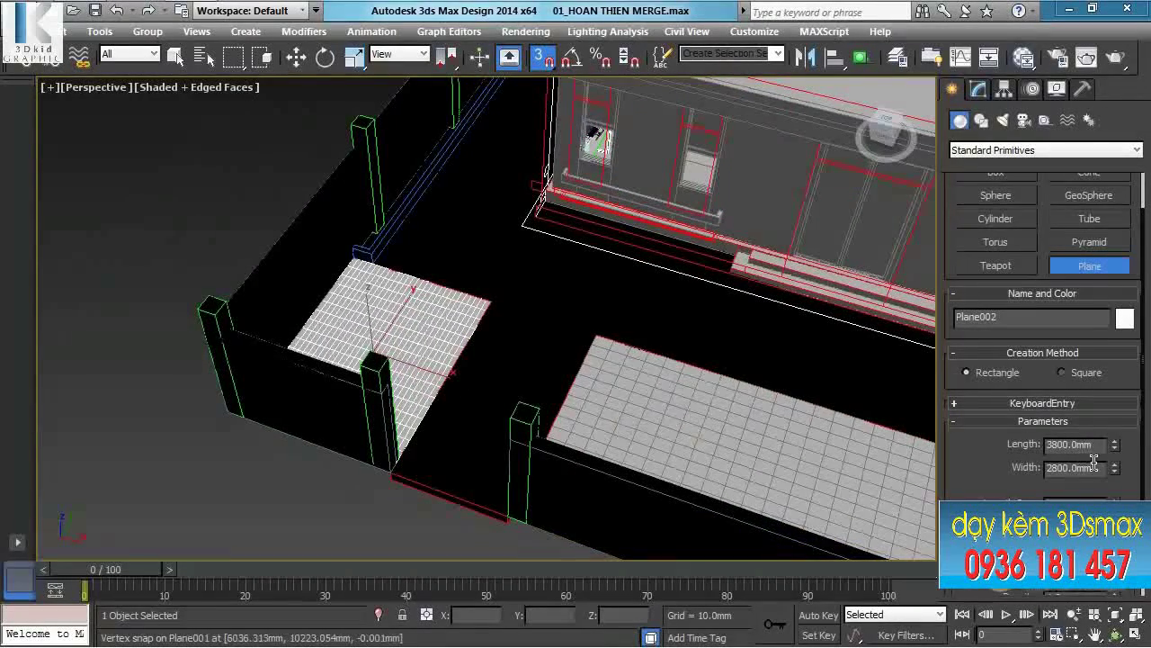
drag(1040, 515, 1040, 488)
drag(1113, 498, 1115, 419)
right_click(768, 329)
Set the large yard plane to 26 length segments and 109 width segments.
click(733, 425)
click(979, 88)
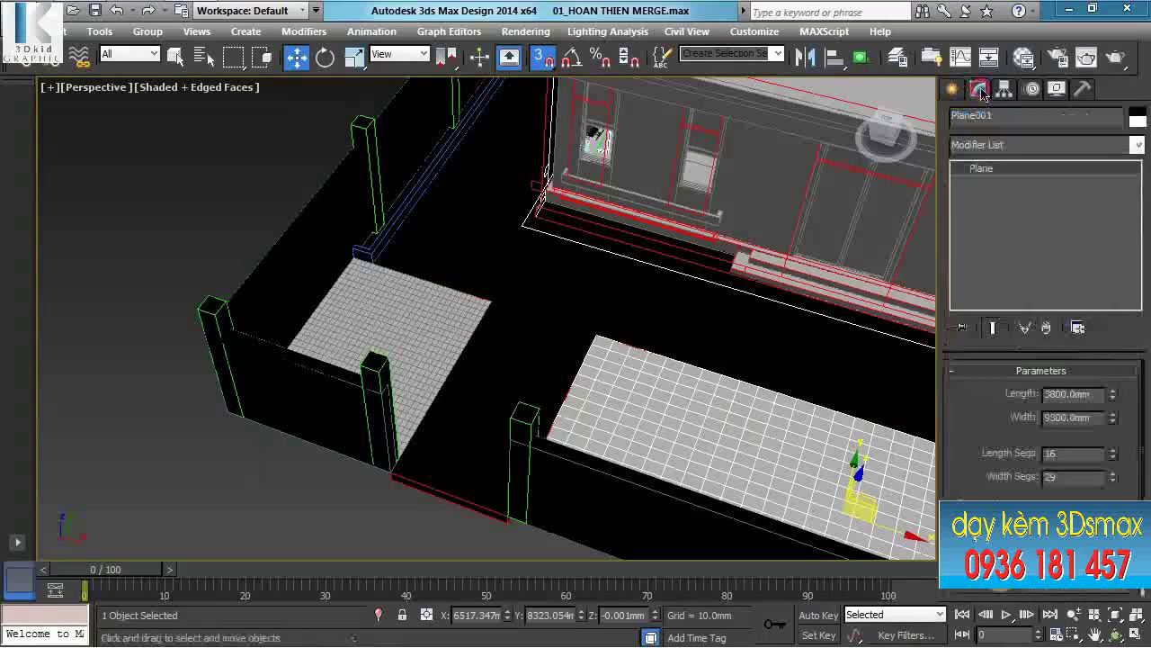
drag(1116, 478, 1116, 401)
Convert the large yard plane to an Editable Poly and attach the small corner plane to it.
alt+middle_drag(695, 392, 738, 401)
right_click(738, 396)
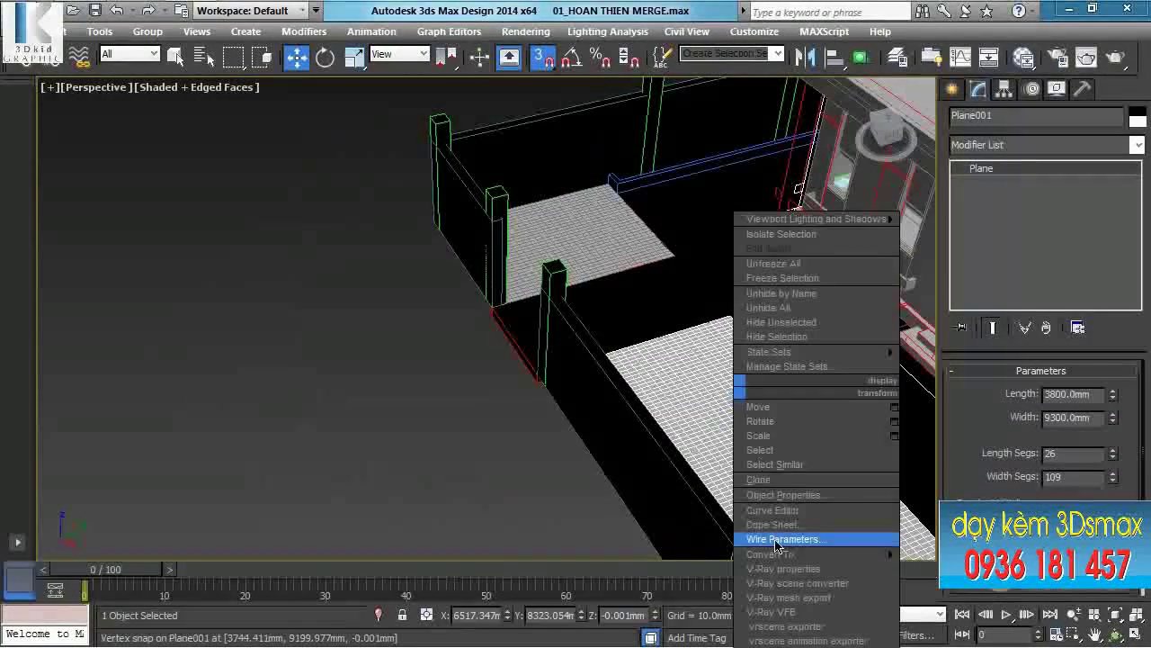
mouse_move(796, 556)
click(926, 569)
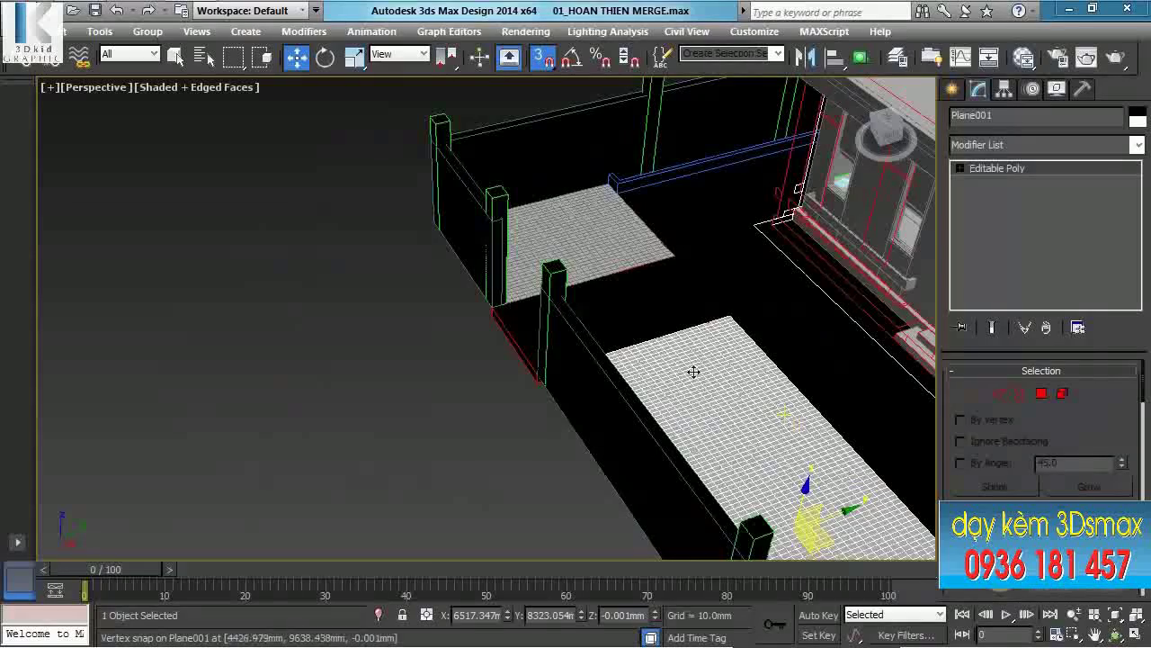
right_click(684, 363)
click(654, 207)
click(589, 236)
middle_drag(750, 329, 637, 339)
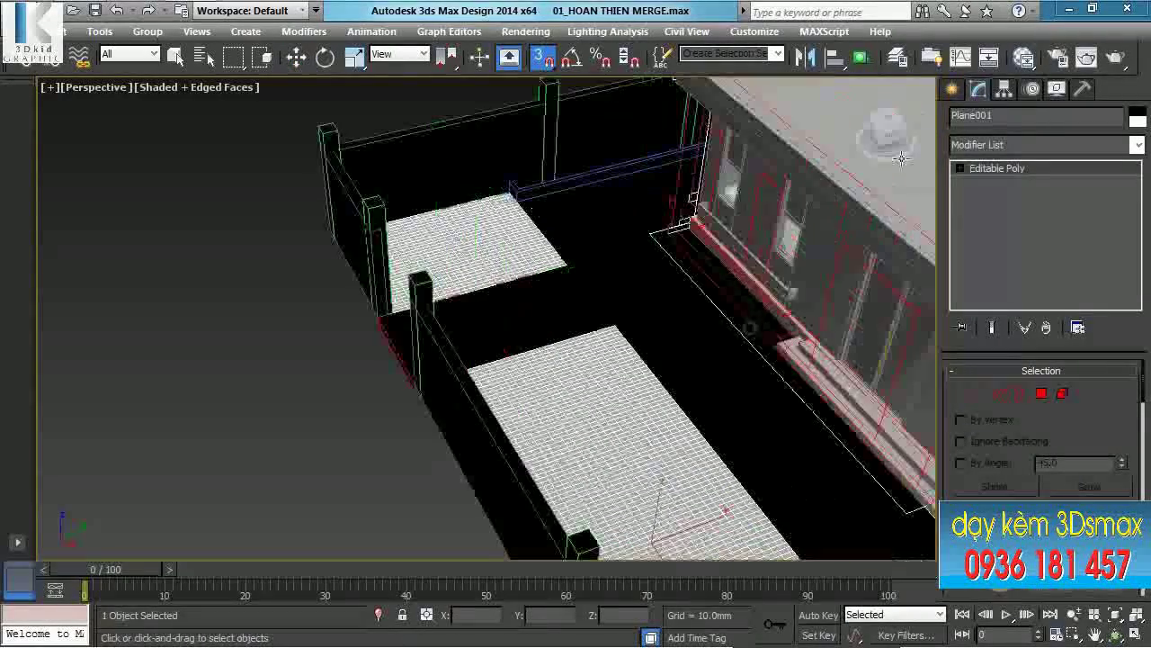
Convert the perimeter walls beside the entrance to an Editable Poly and start editing their vertices.
click(951, 90)
alt+middle_drag(588, 291, 583, 472)
scroll(583, 472, up, 2)
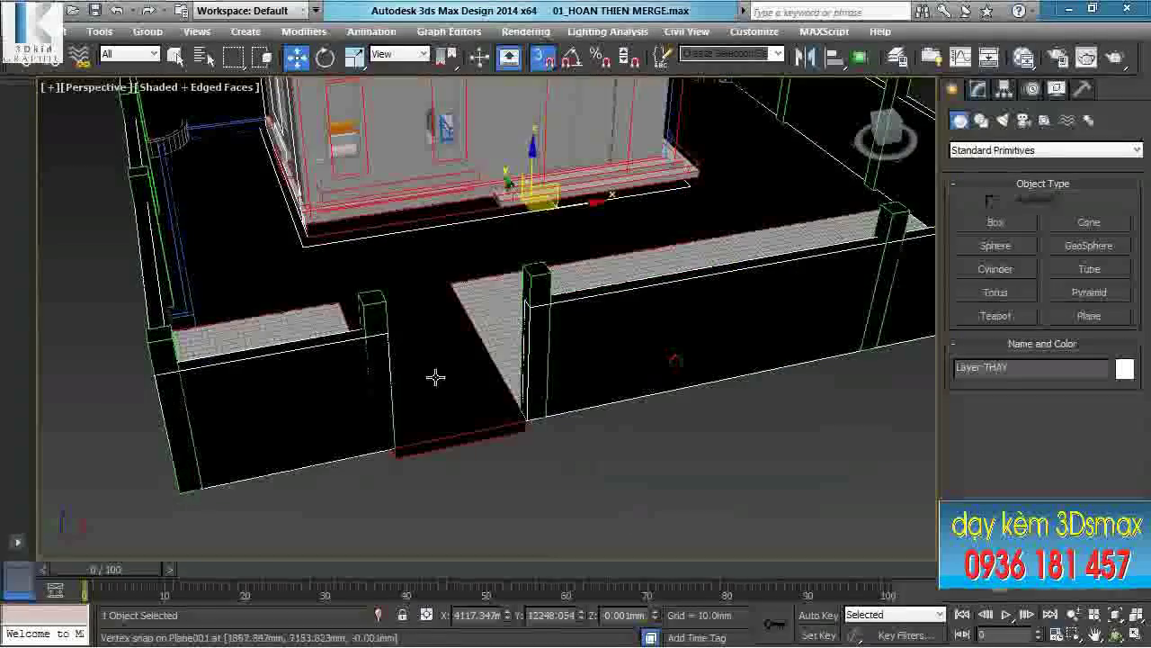
scroll(404, 360, up, 3)
scroll(369, 347, down, 2)
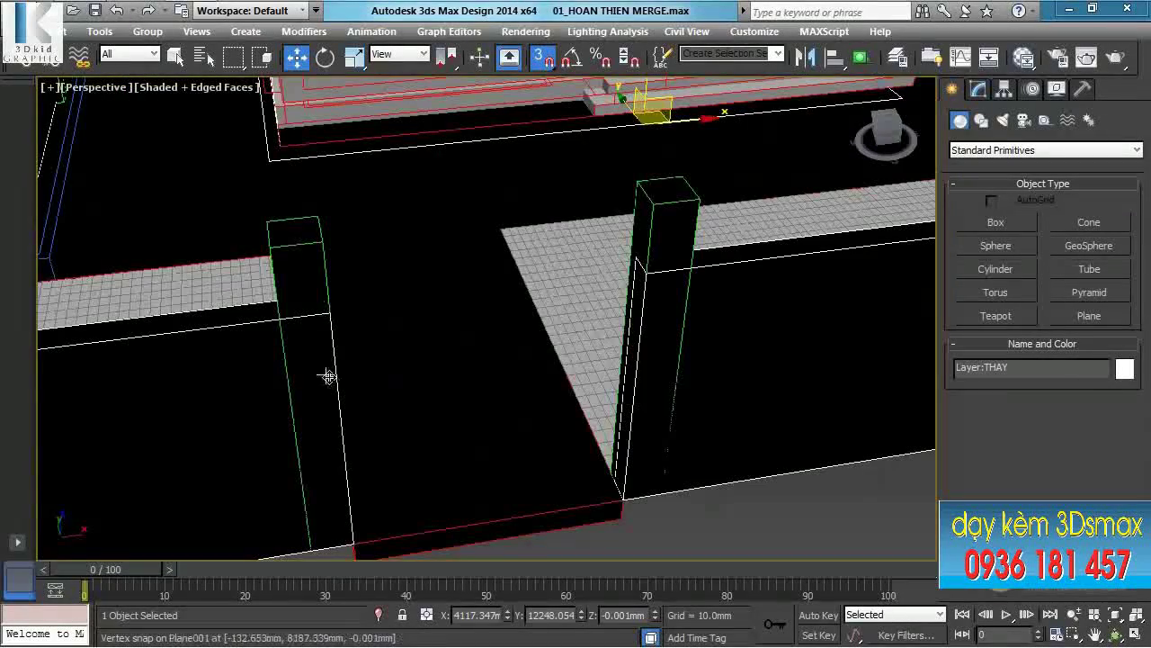
alt+middle_drag(327, 375, 422, 341)
right_click(418, 288)
mouse_move(527, 454)
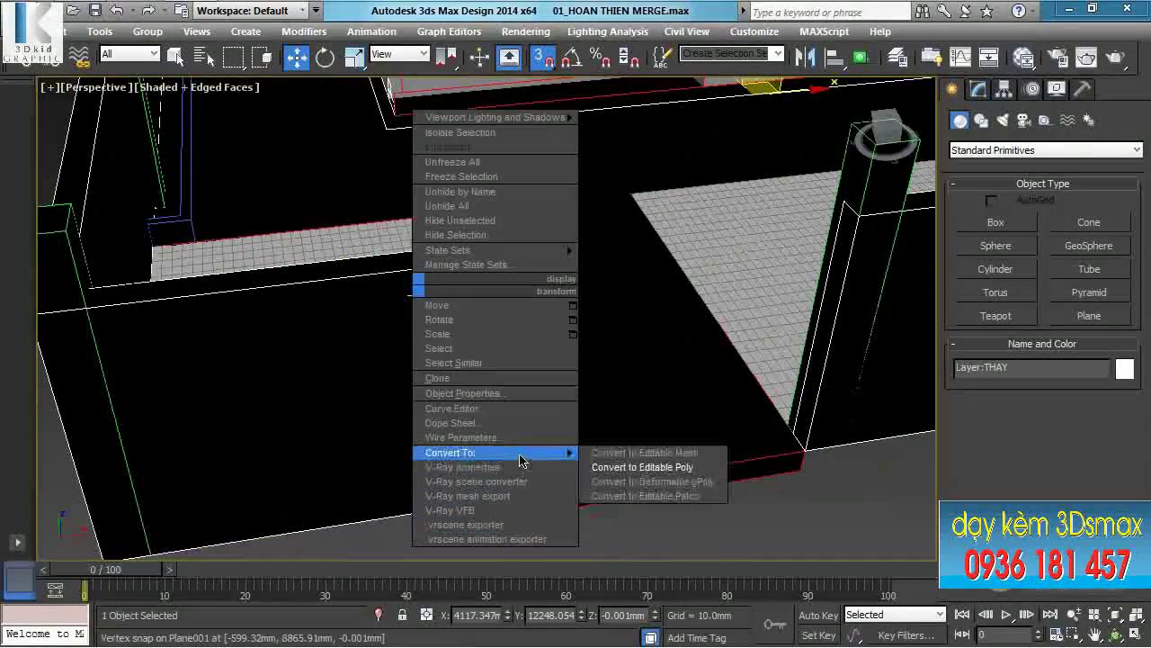
click(662, 465)
key(1)
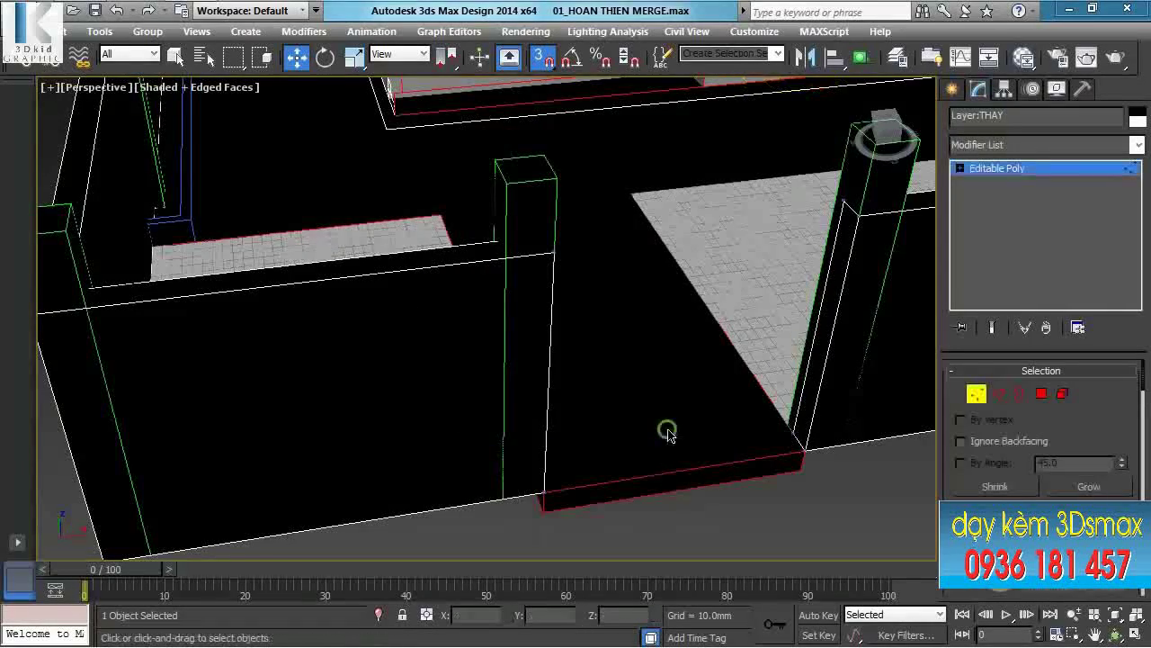
Move the wall end vertices at both entrance columns, snapping them to the column sides facing away from the opening.
alt+middle_drag(665, 432, 534, 354)
middle_drag(339, 188, 447, 246)
drag(438, 179, 589, 539)
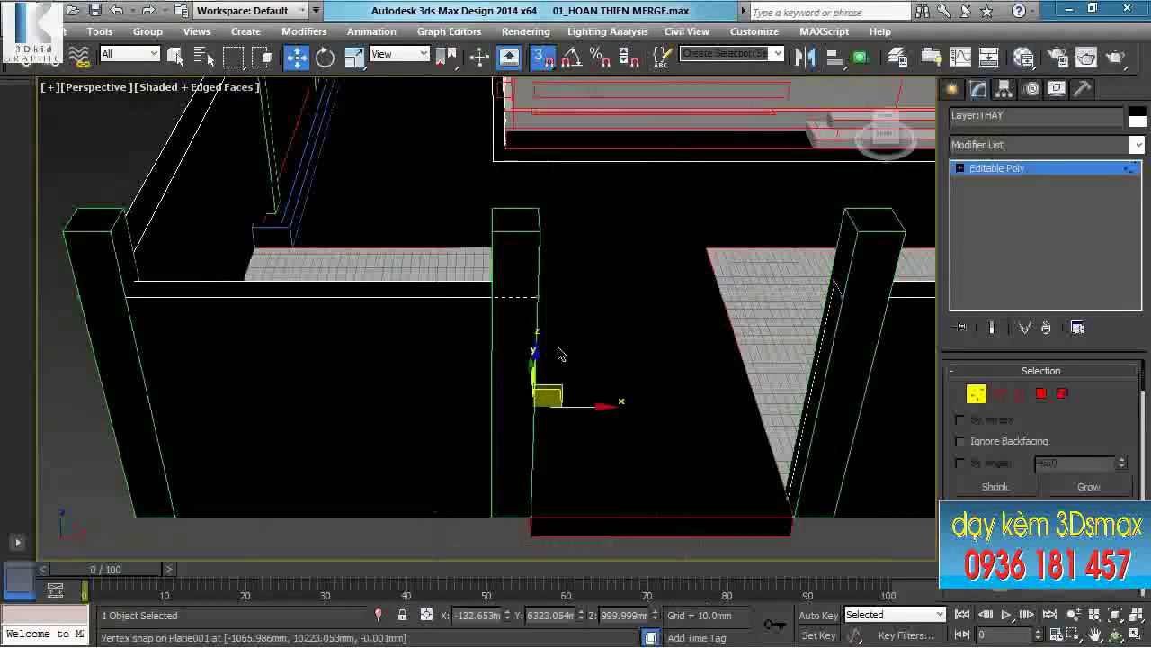
drag(596, 410, 491, 232)
middle_drag(735, 328, 511, 249)
drag(391, 127, 554, 495)
drag(506, 342, 492, 157)
Select the extruded fence columns and convert them to an Editable Poly.
scroll(515, 197, down, 5)
middle_drag(472, 282, 469, 287)
scroll(469, 286, up, 6)
alt+middle_drag(902, 399, 589, 297)
click(588, 298)
right_click(587, 303)
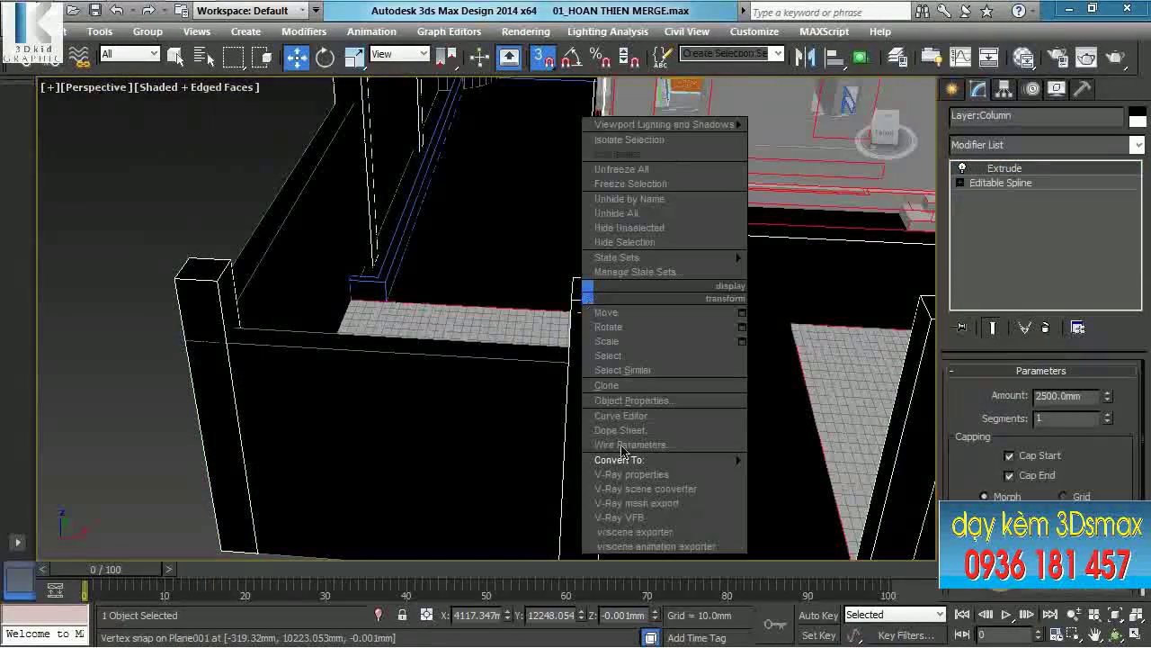
mouse_move(655, 463)
click(805, 474)
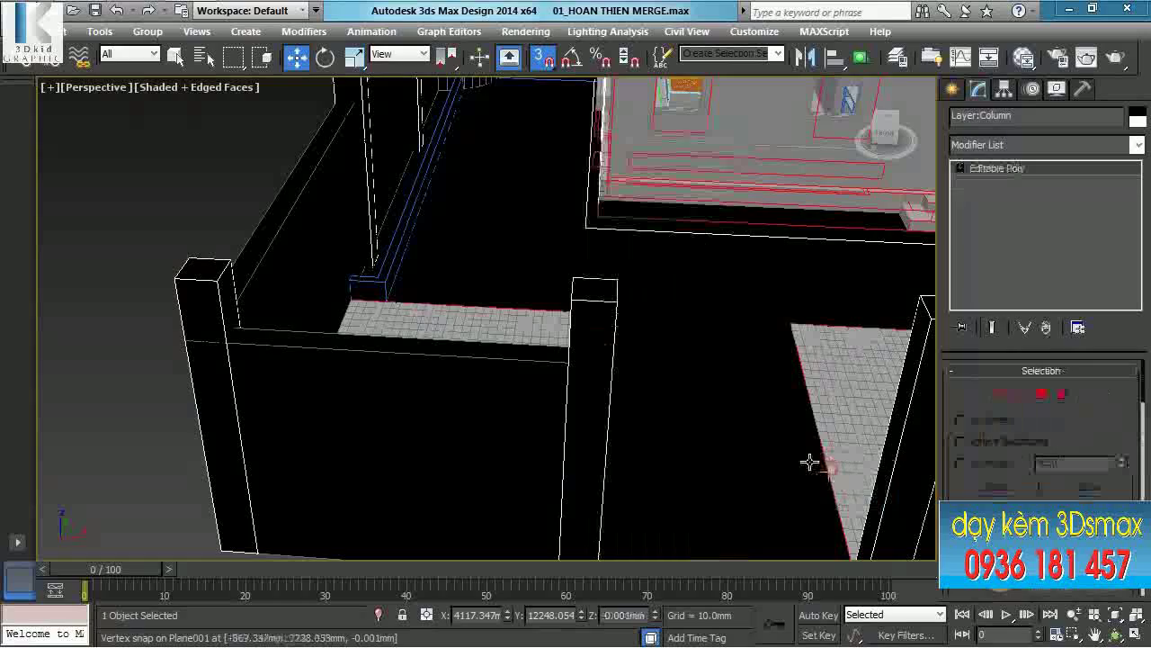
Isolate the columns and connect their vertical edges with one horizontal edge loop around each column.
scroll(577, 331, down, 5)
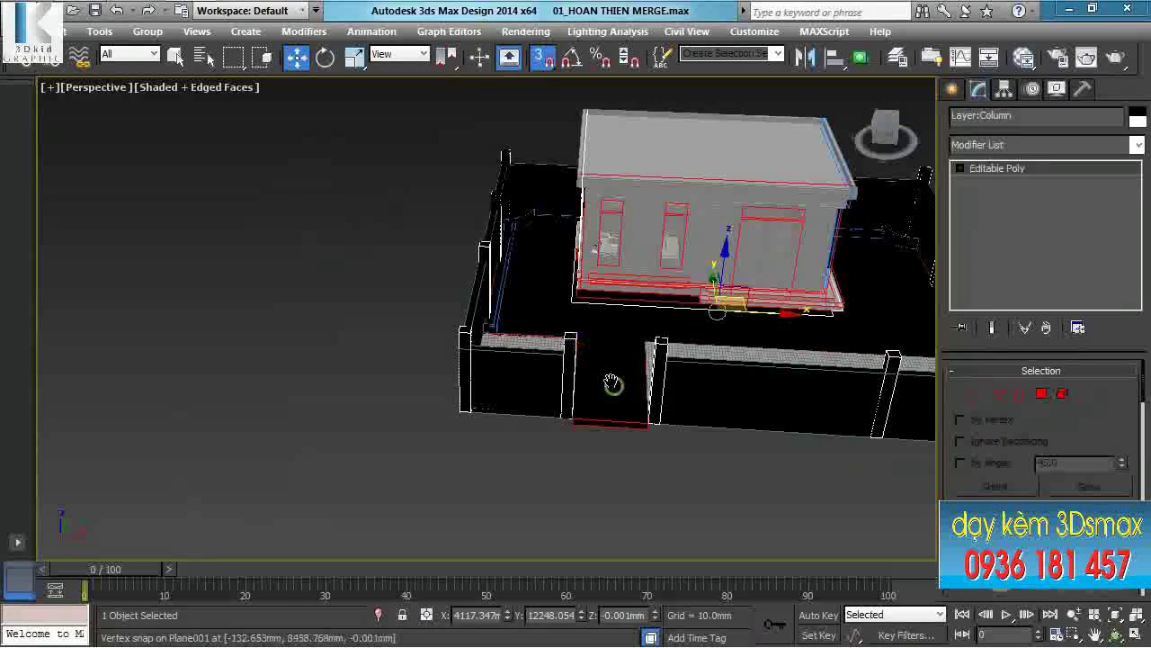
click(999, 394)
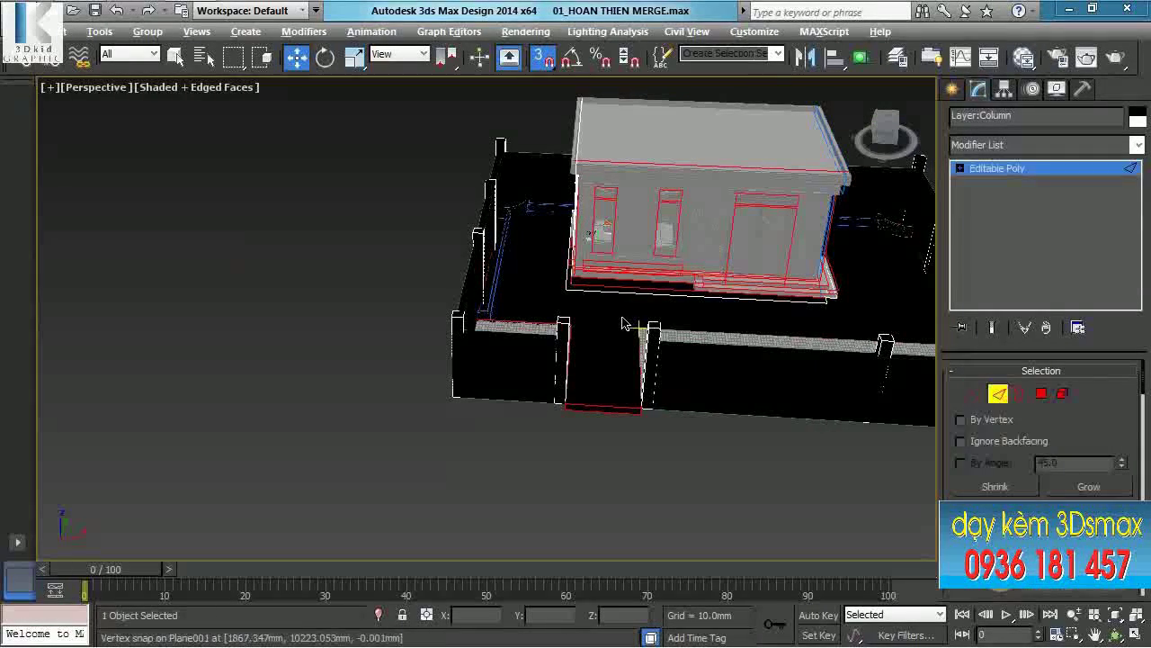
key(alt+q)
key(f)
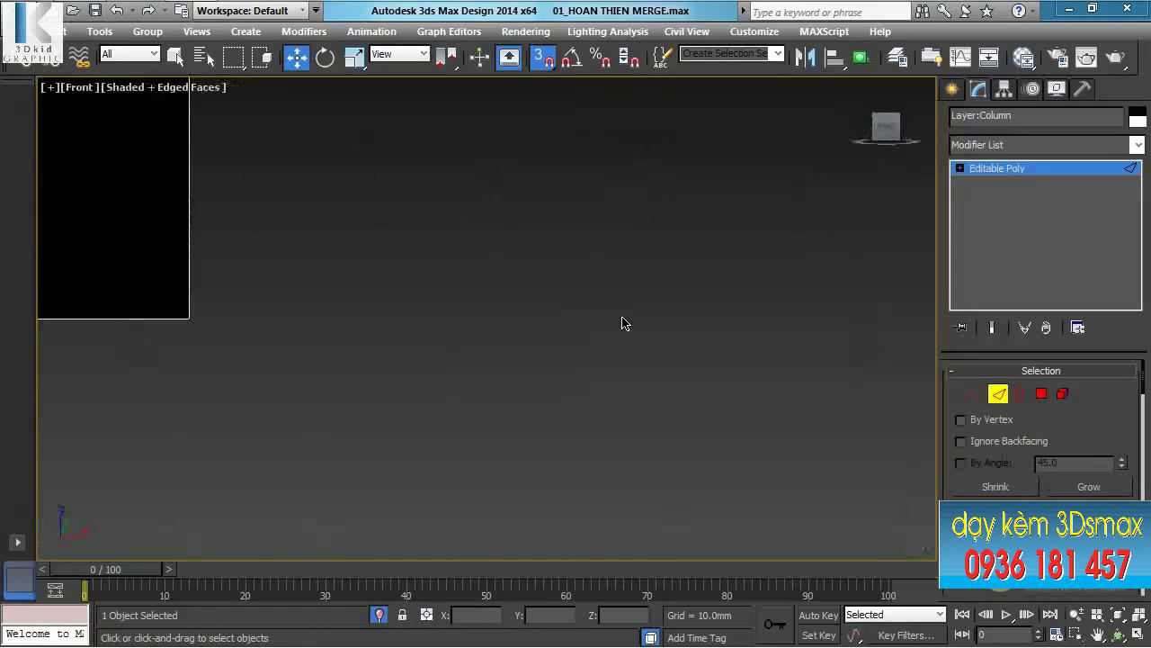
middle_drag(622, 327, 674, 295)
scroll(674, 296, down, 3)
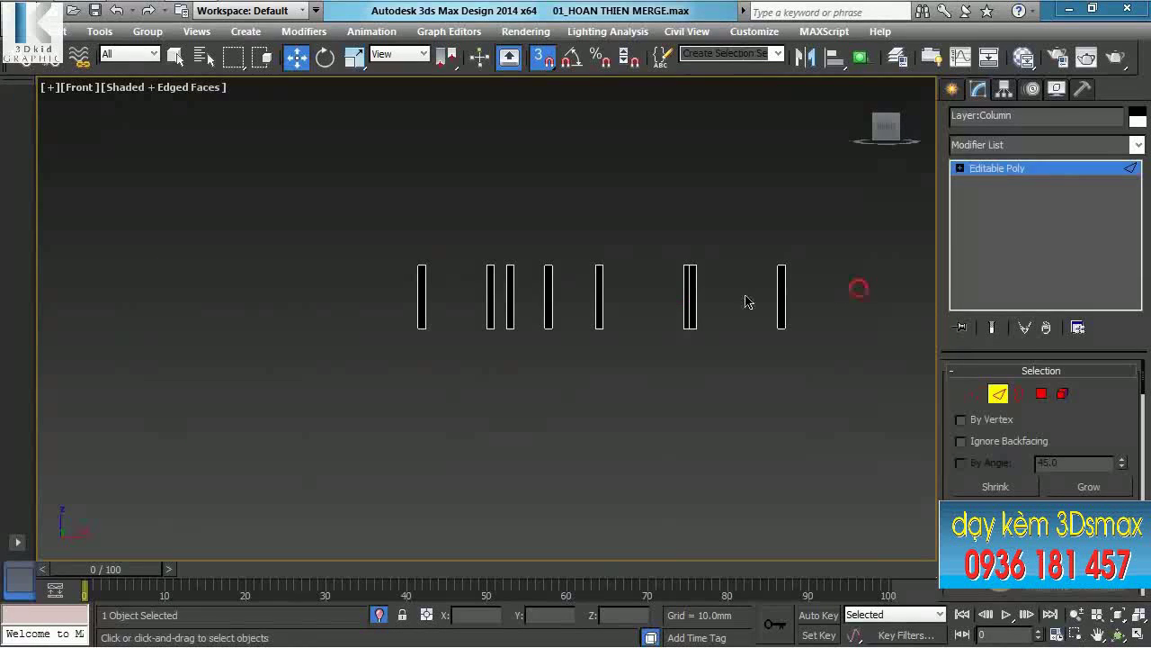
drag(359, 302, 359, 302)
scroll(427, 283, up, 4)
right_click(440, 283)
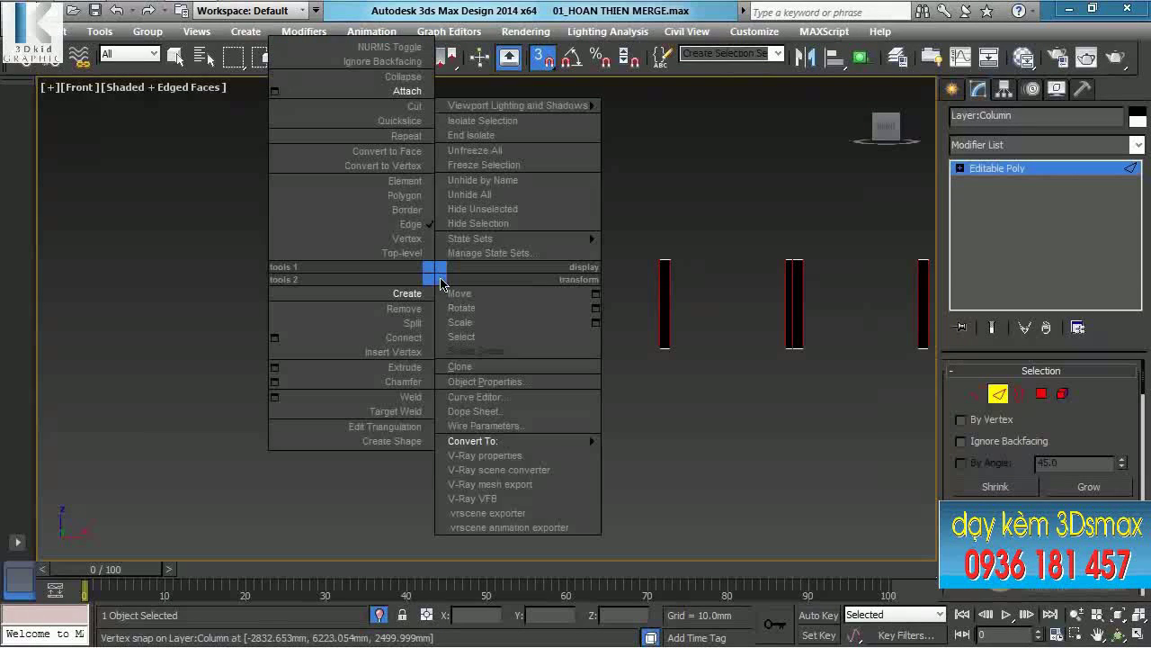
click(406, 336)
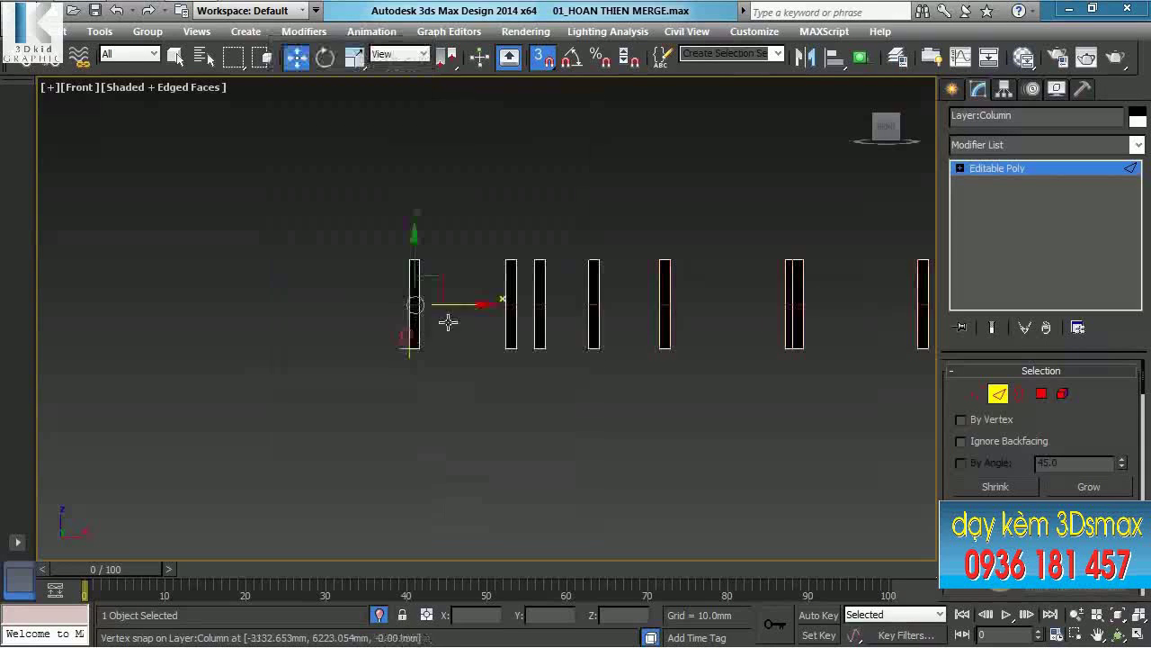
Snap the new edge loops to the column tops and lower them 200 mm along Z.
scroll(419, 279, up, 5)
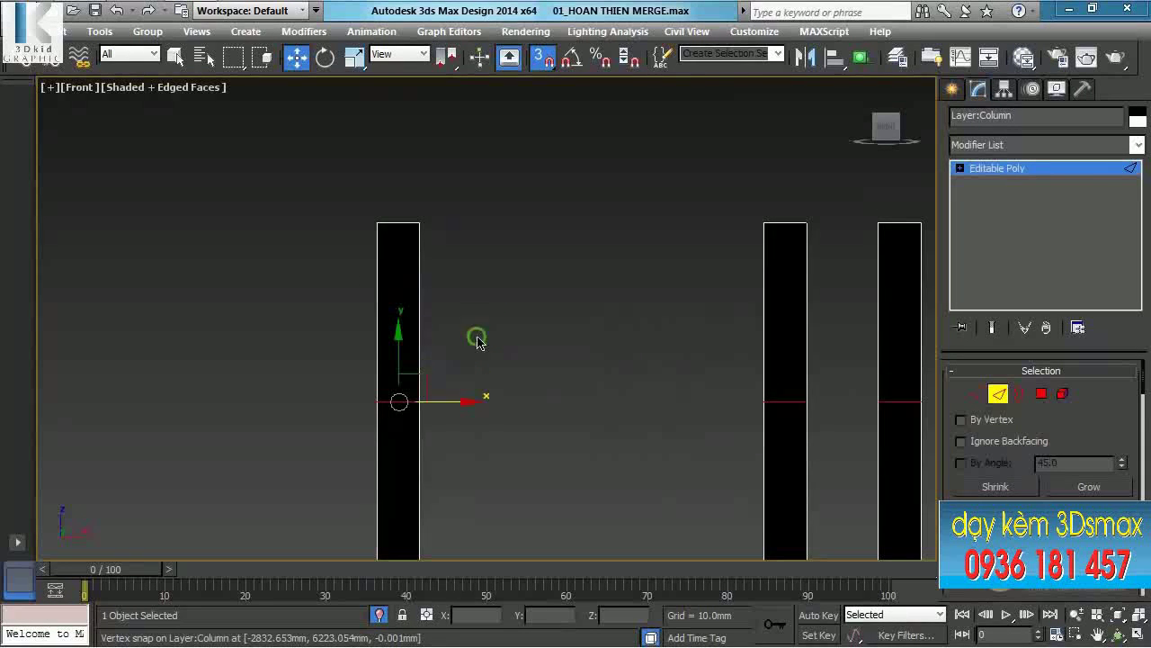
alt+middle_drag(477, 342, 450, 360)
scroll(455, 355, down, 3)
middle_drag(494, 214, 498, 247)
scroll(498, 247, up, 2)
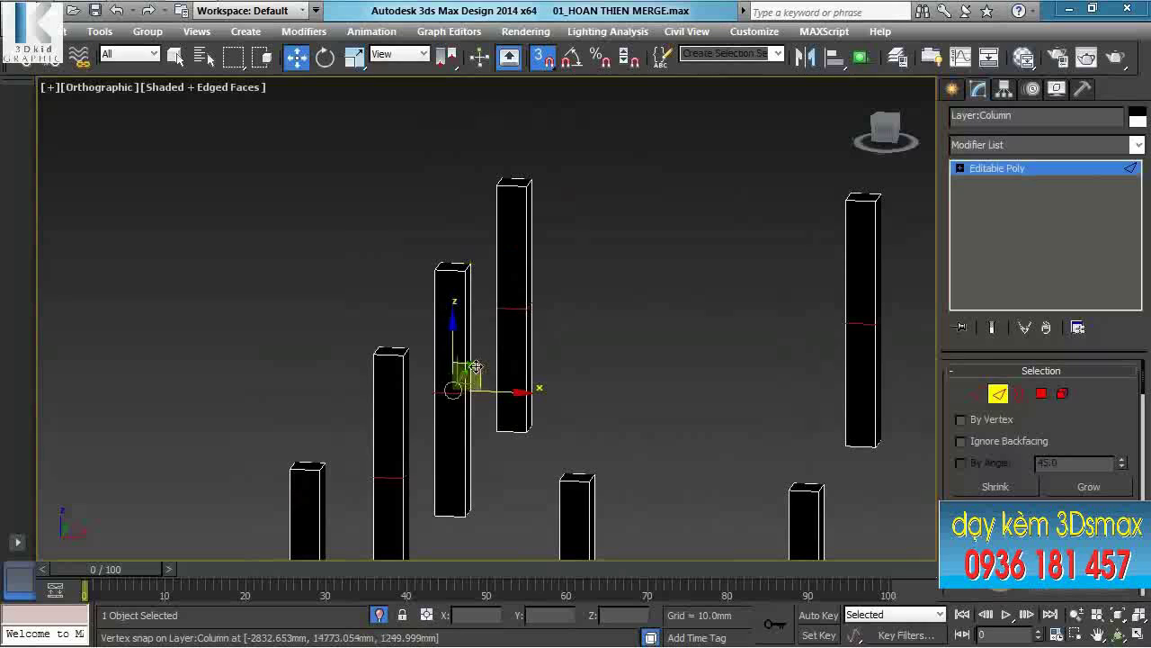
drag(456, 342, 408, 350)
middle_drag(427, 405, 437, 281)
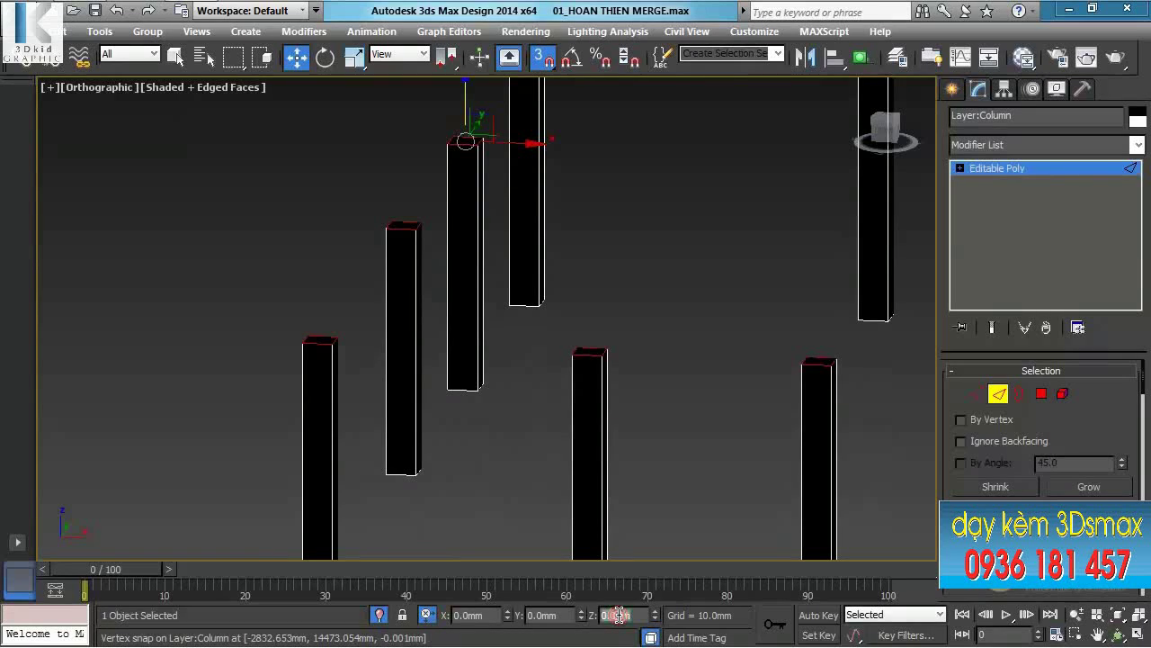
key(Return)
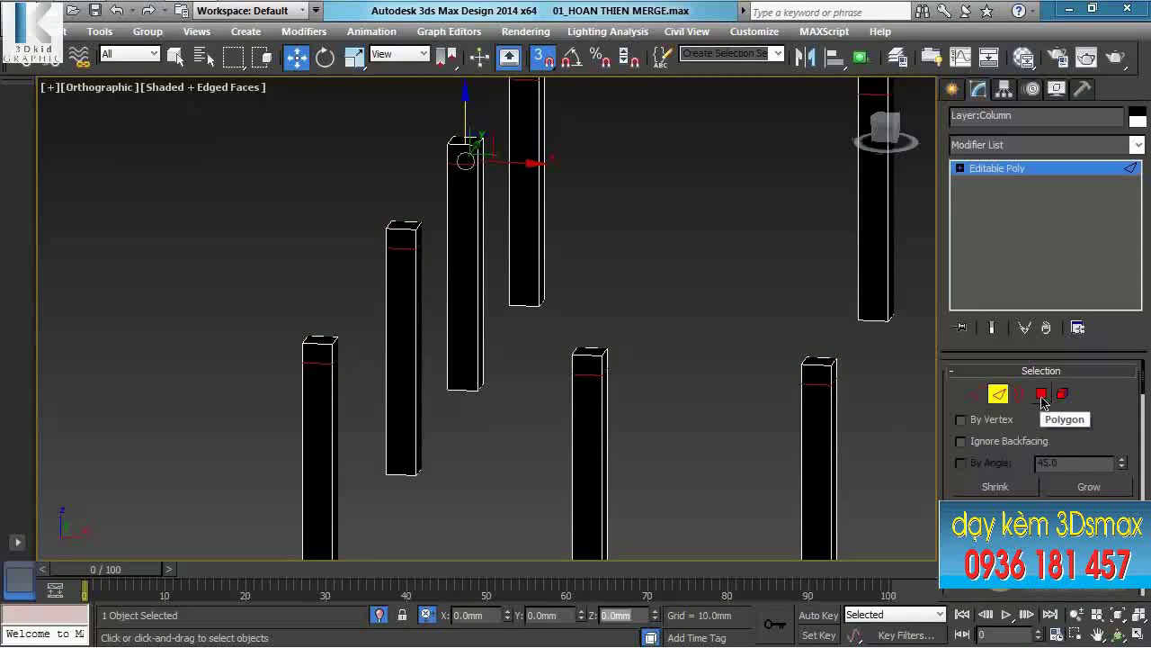
Select the side polygons above the new edge loops at the heads of all columns.
click(1042, 396)
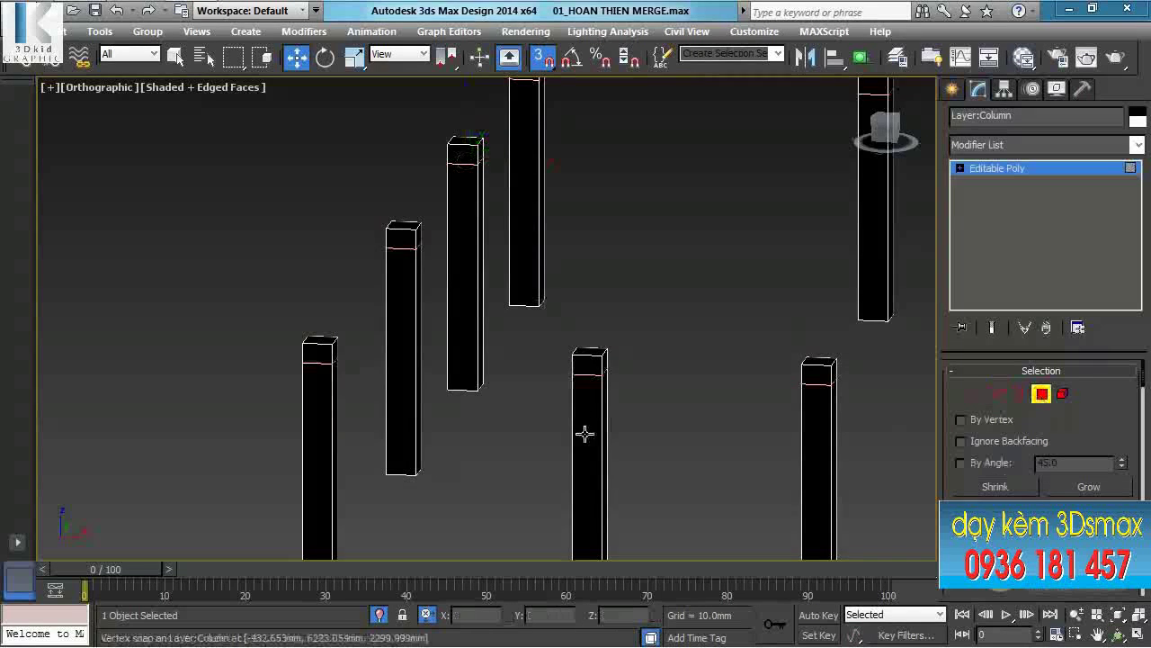
middle_drag(586, 436, 619, 386)
key(f)
key(z)
middle_drag(527, 360, 569, 345)
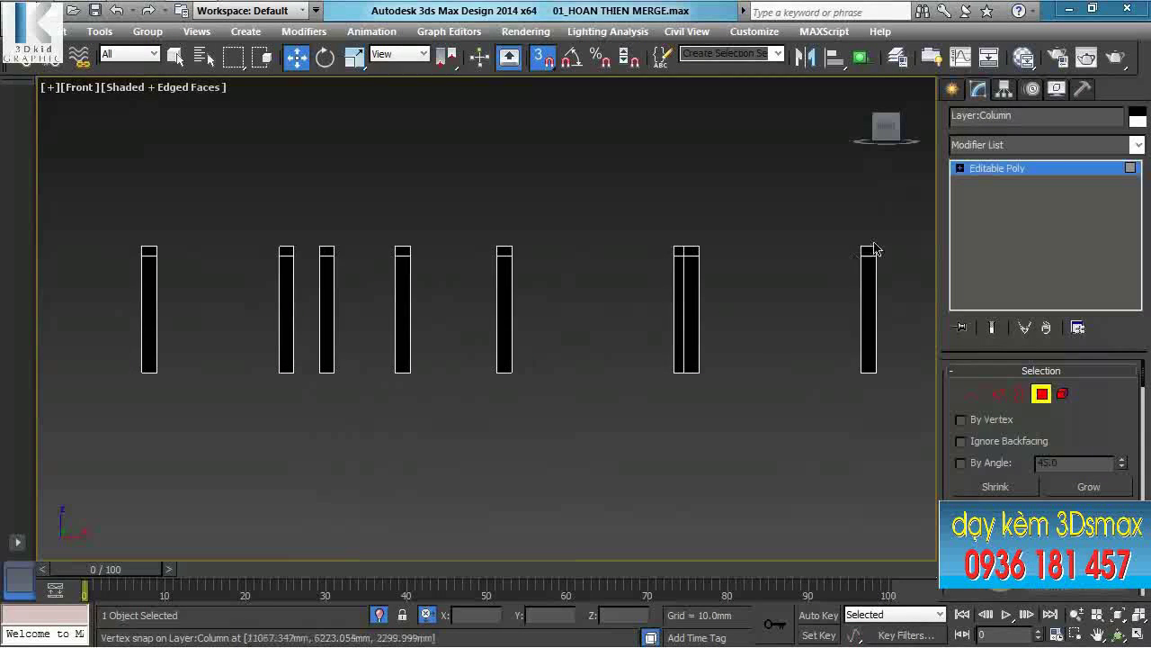
drag(96, 250, 93, 252)
alt+middle_drag(402, 266, 352, 316)
middle_drag(237, 313, 714, 256)
scroll(534, 254, up, 2)
middle_drag(534, 258, 512, 314)
scroll(512, 314, up, 3)
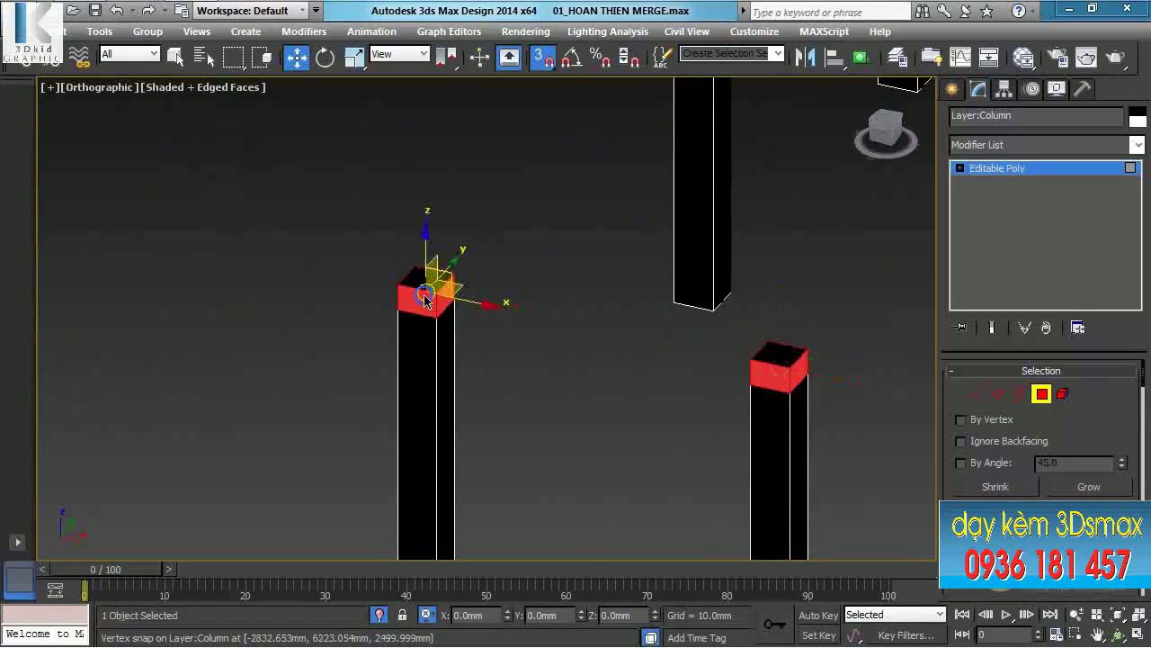
Bevel the selected column head polygons by Local Normal with a height of 200 mm and an outline of -50 mm.
right_click(418, 291)
click(258, 356)
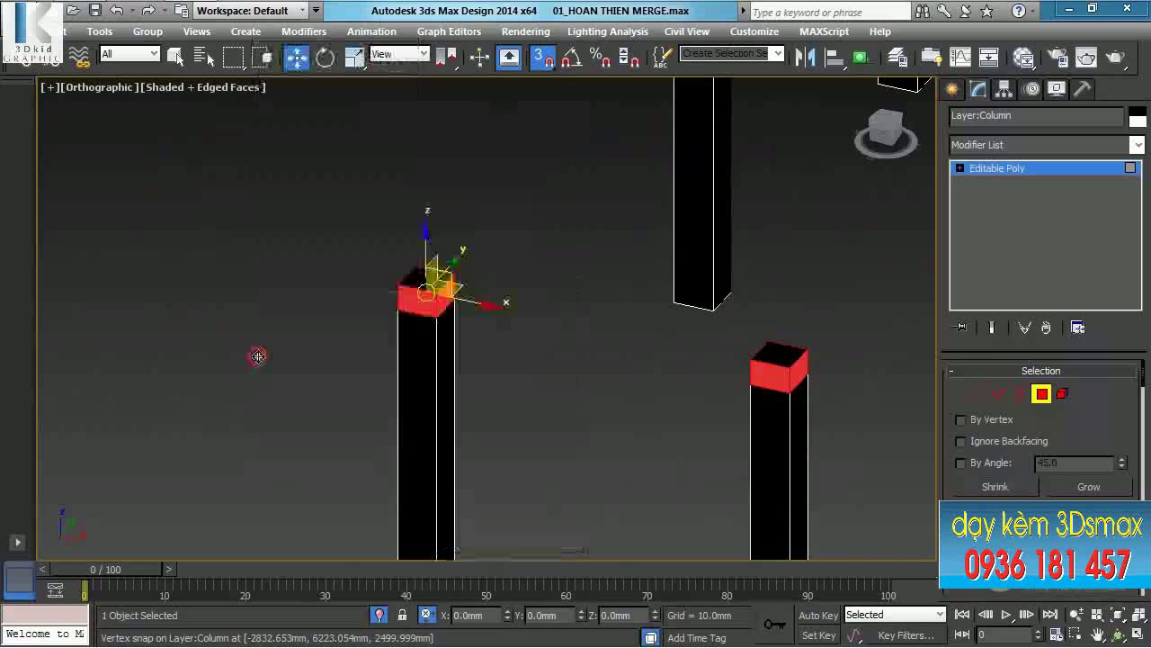
click(513, 327)
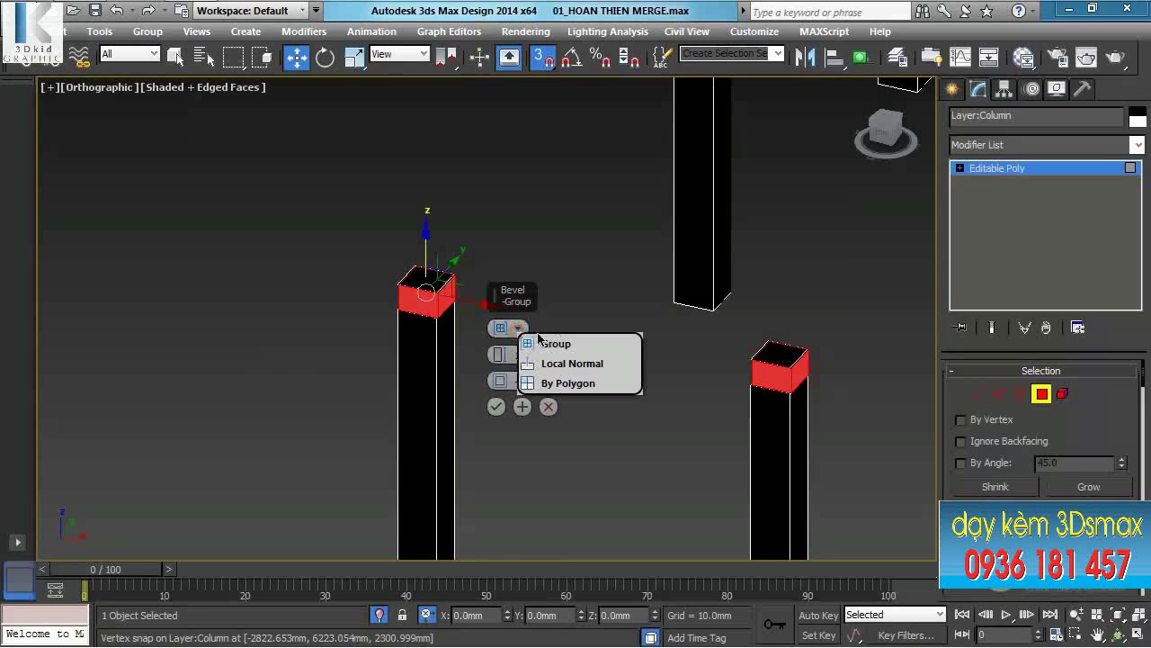
click(578, 367)
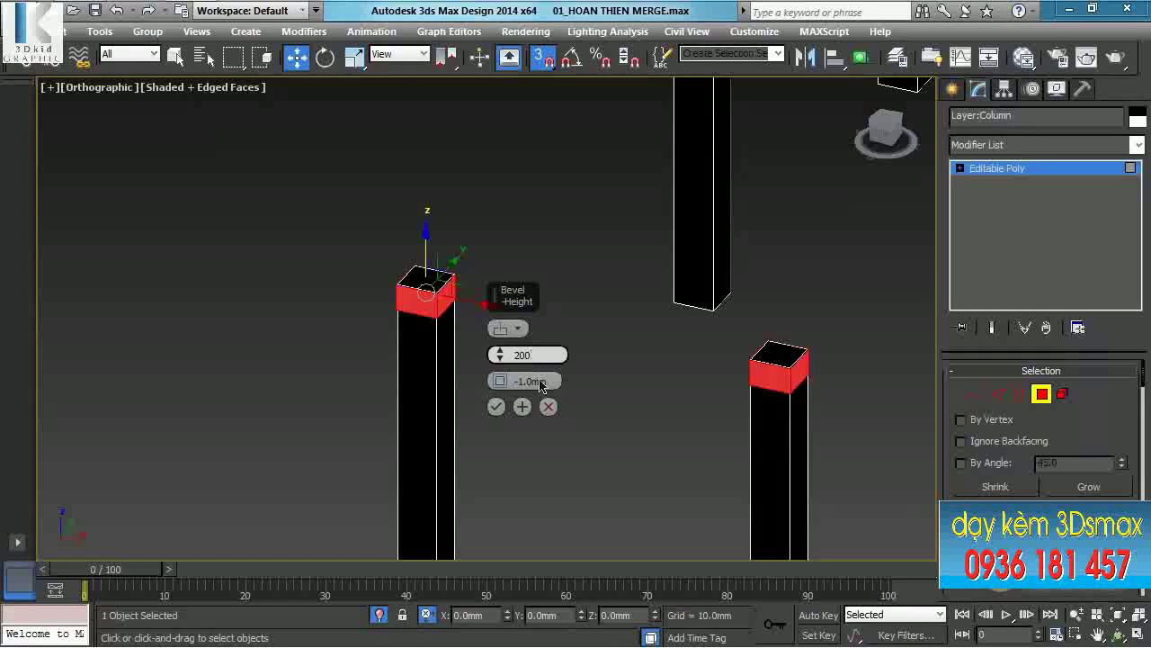
click(531, 362)
text(200)
click(542, 381)
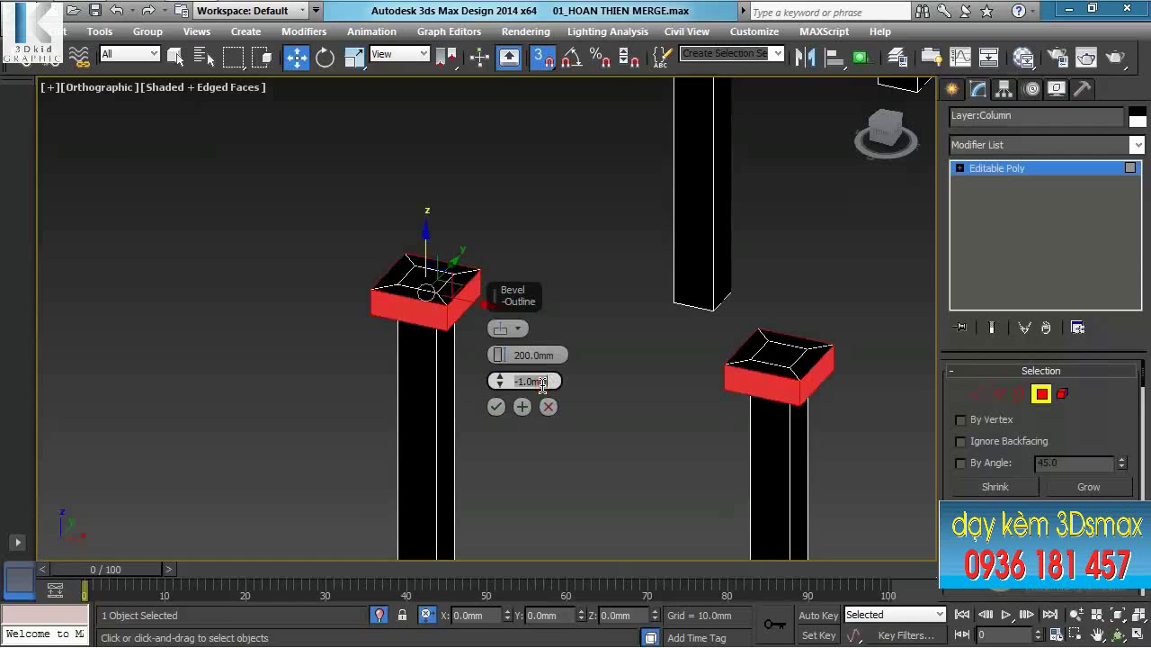
text(-50)
key(Return)
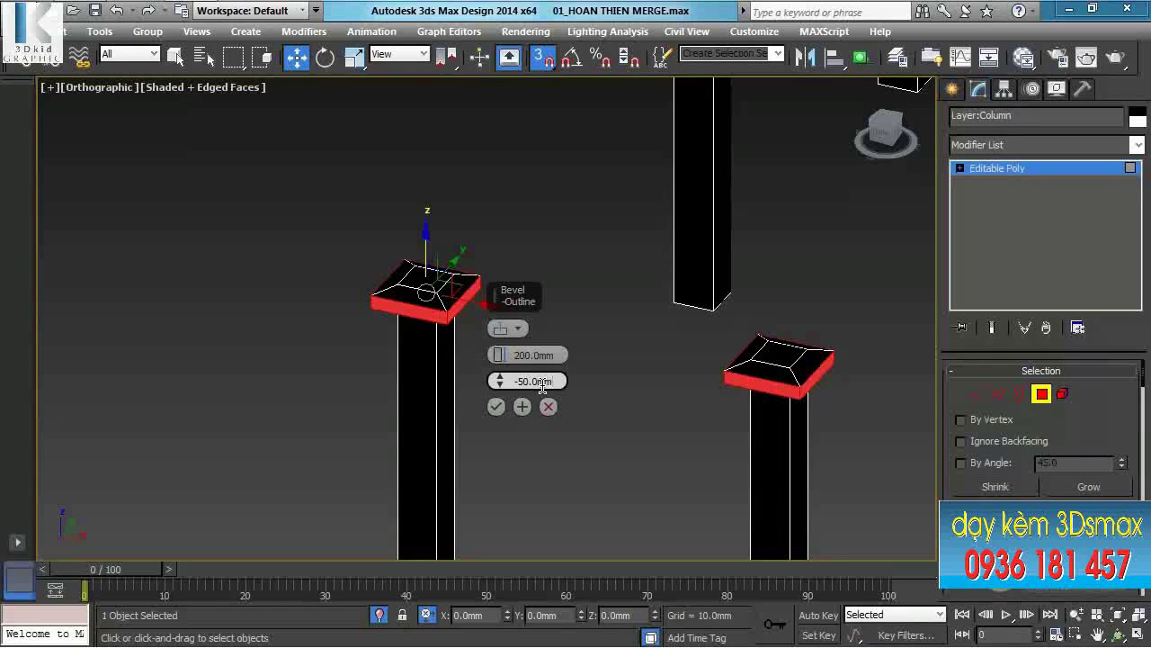
click(496, 408)
Finish polygon editing of the columns and end isolation to bring back the whole site.
click(1042, 393)
scroll(668, 354, down, 5)
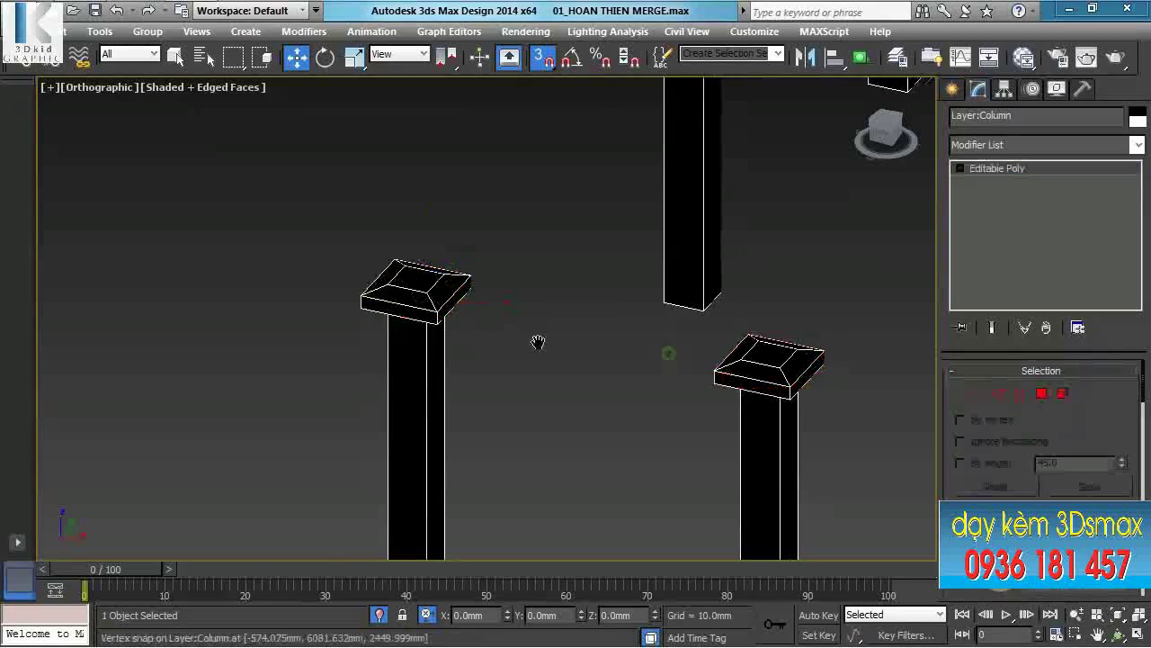
click(379, 614)
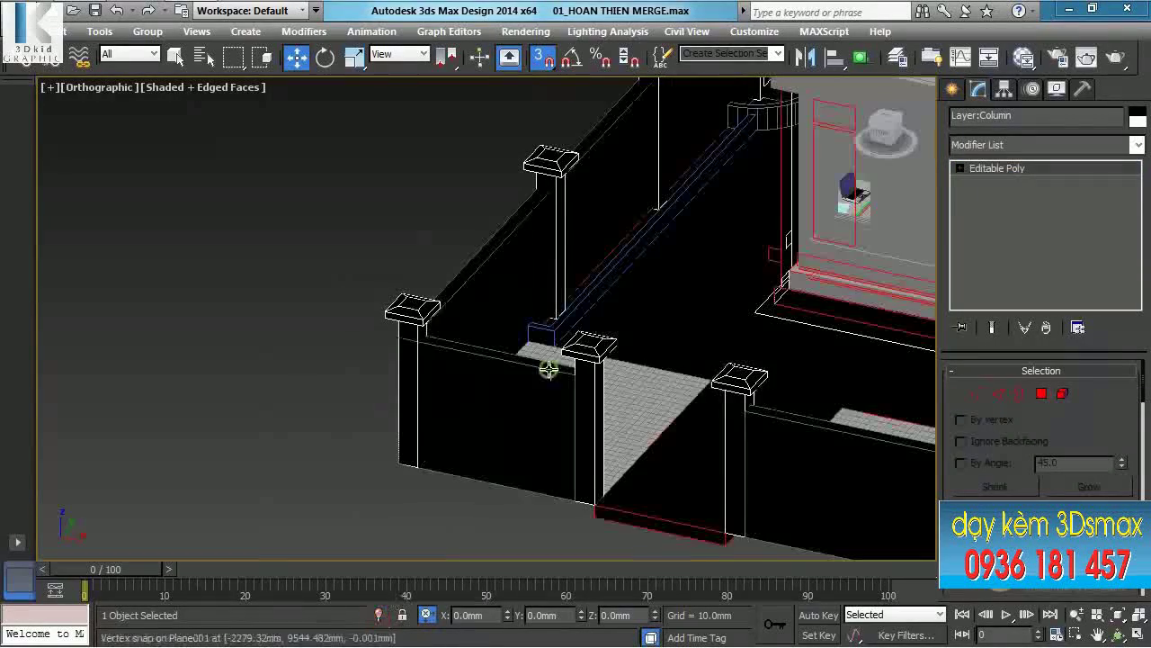
scroll(427, 385, down, 5)
scroll(428, 386, up, 3)
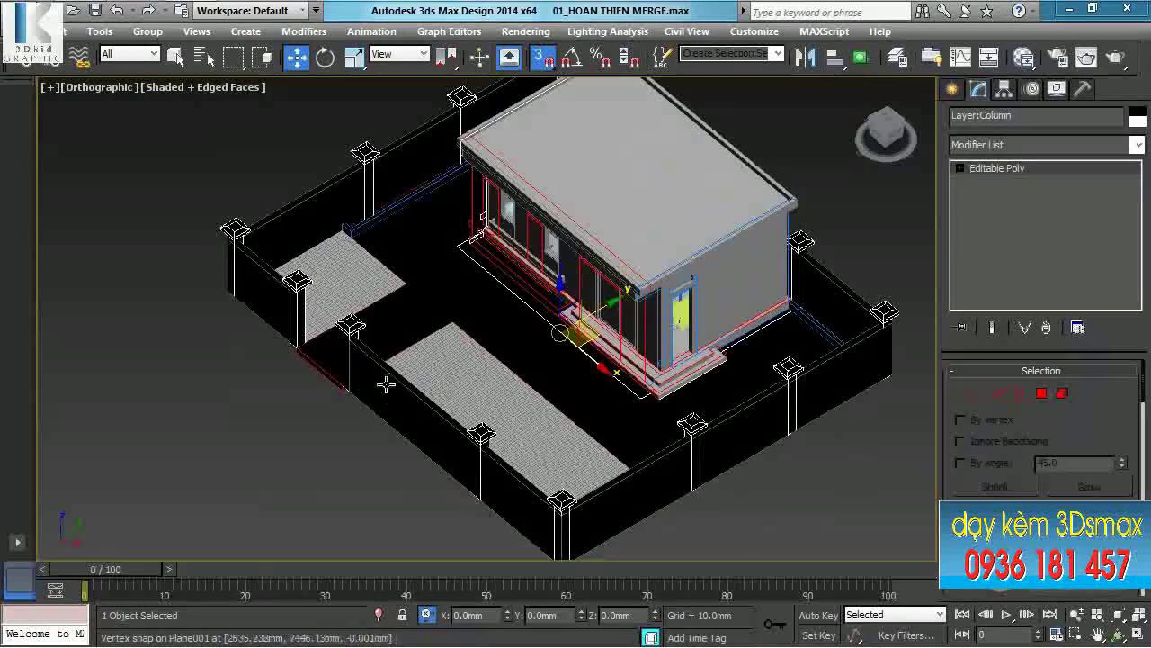
Add the perimeter walls, the yard slab and both planter borders to the column selection.
ctrl+click(390, 382)
ctrl+click(438, 304)
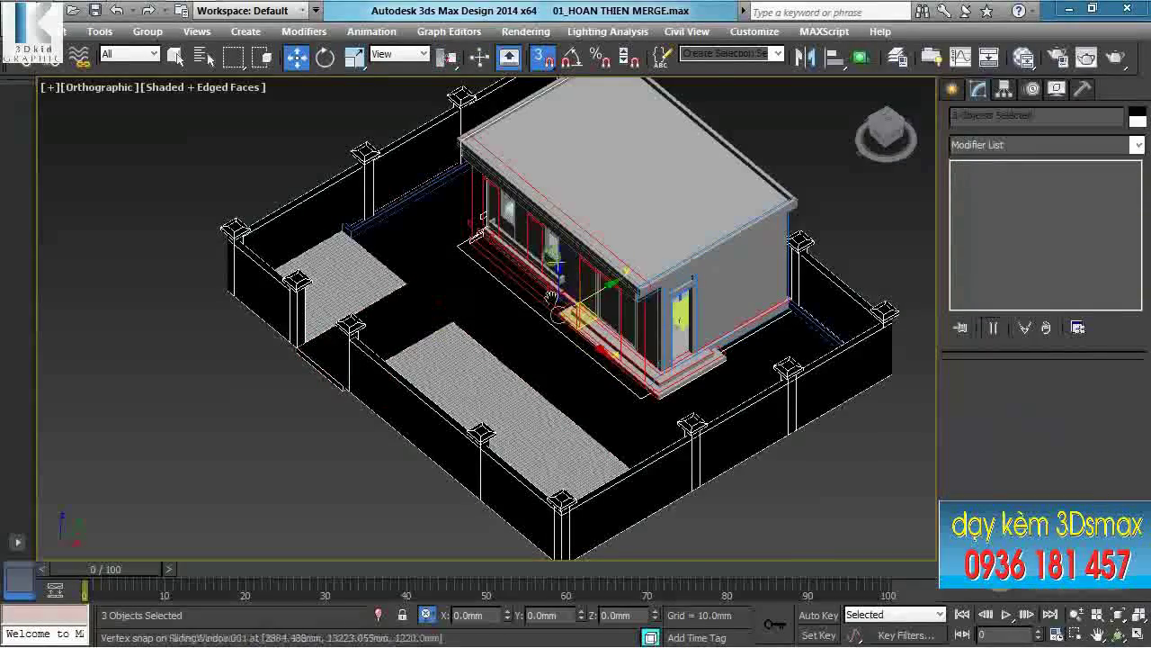
middle_drag(404, 225, 386, 365)
scroll(386, 360, up, 4)
ctrl+click(384, 336)
scroll(391, 331, down, 6)
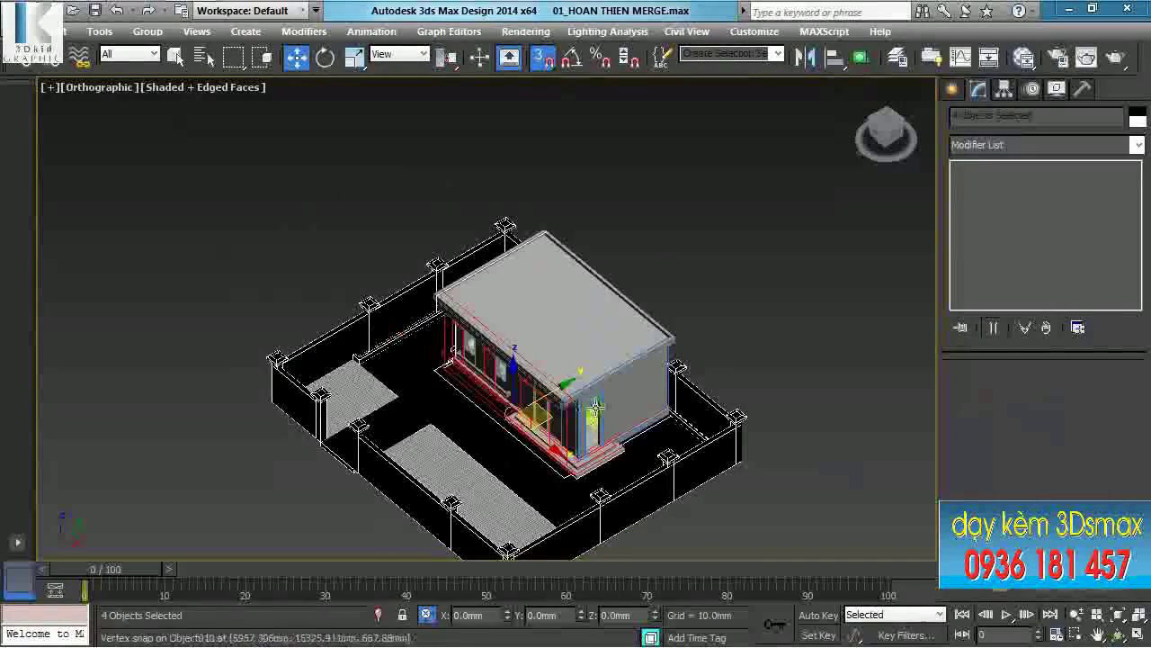
scroll(630, 401, up, 5)
alt+middle_drag(661, 409, 625, 443)
ctrl+click(663, 367)
scroll(664, 367, down, 5)
Create a VRayMtl material, assign it to the selected site objects and close the material editor.
key(m)
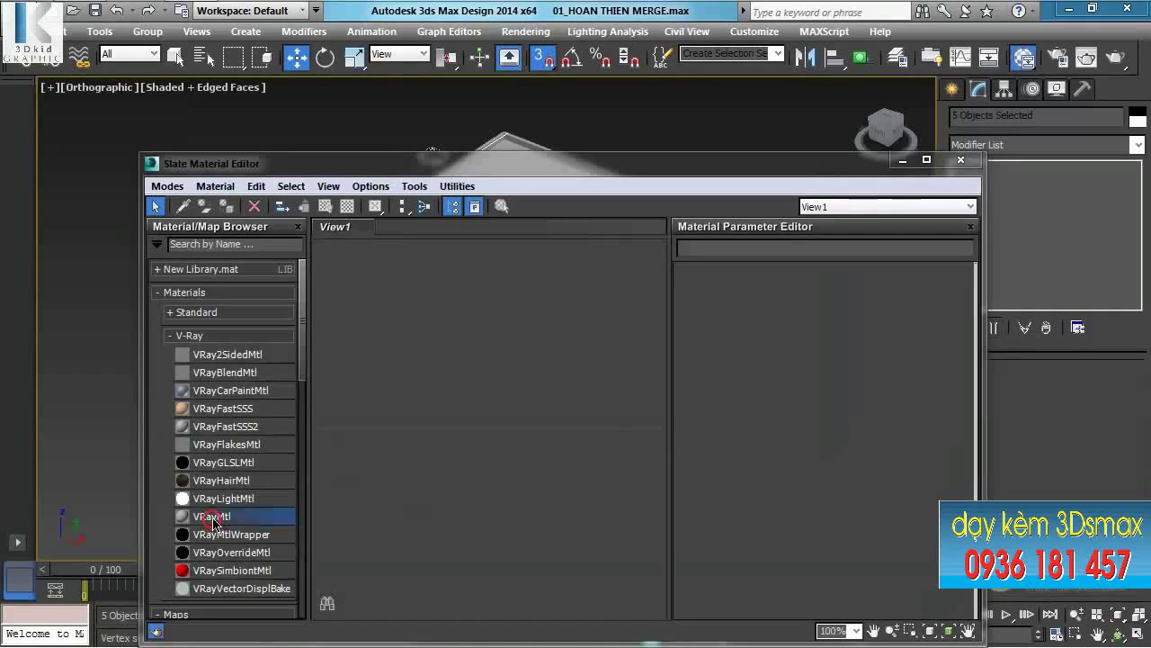
drag(531, 290, 532, 288)
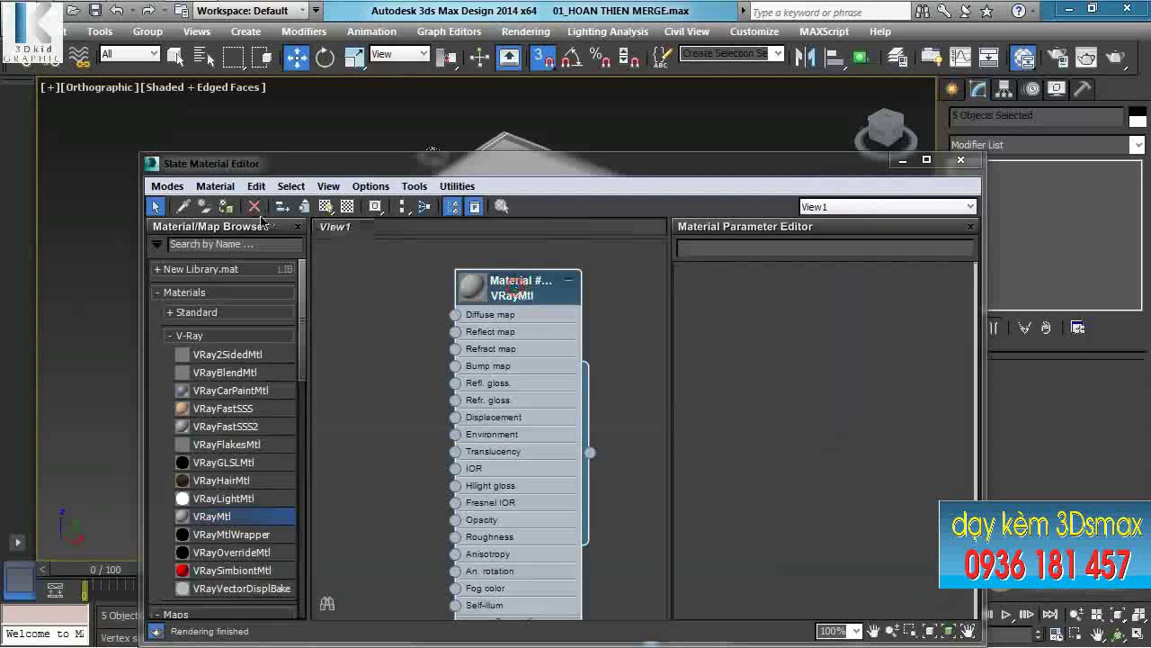
click(226, 206)
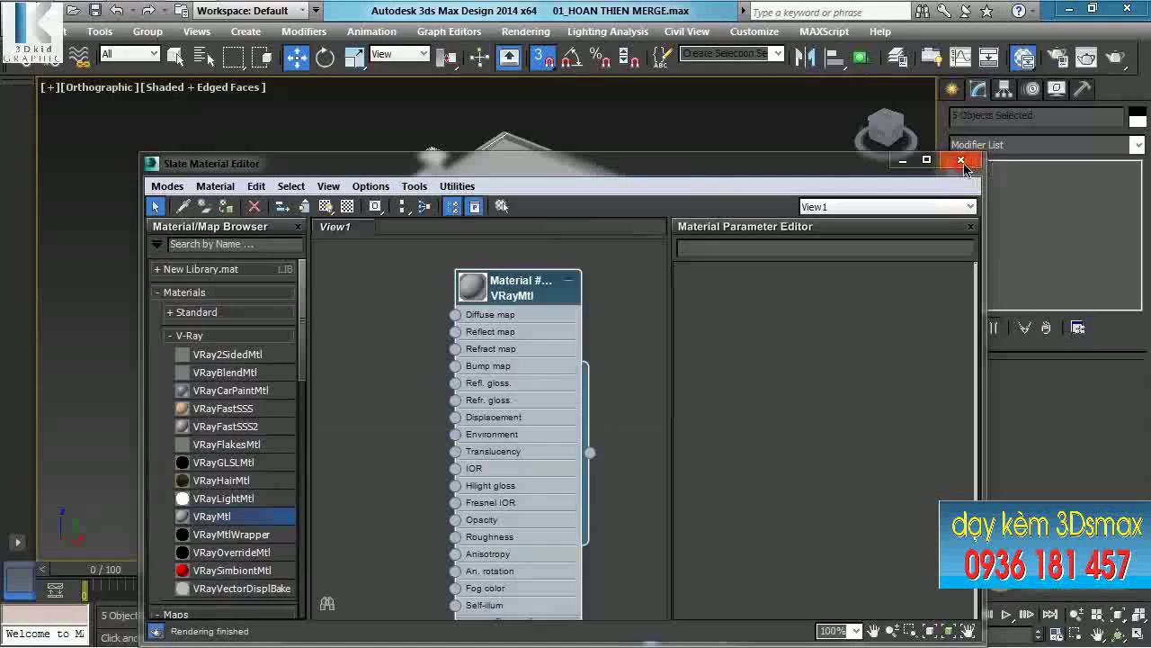
click(962, 164)
Turn off snapping and select the segmented yard plane at the small corner opening.
scroll(390, 424, up, 5)
scroll(454, 396, down, 5)
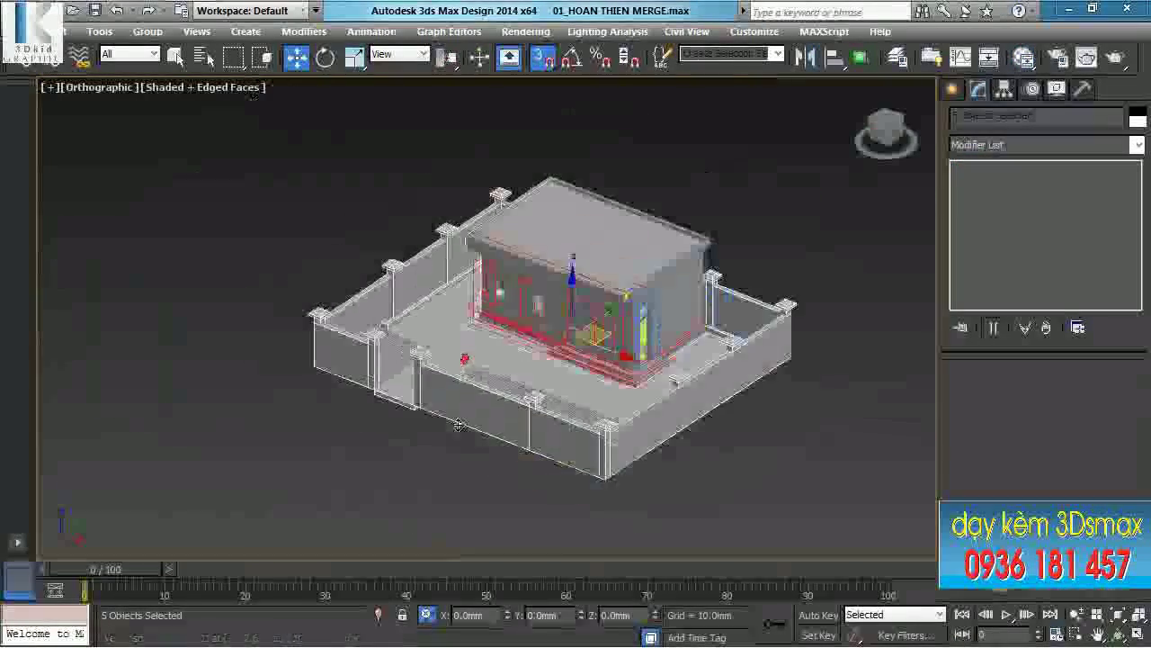
click(429, 438)
alt+middle_drag(430, 437, 440, 396)
key(s)
scroll(441, 396, up, 5)
click(560, 334)
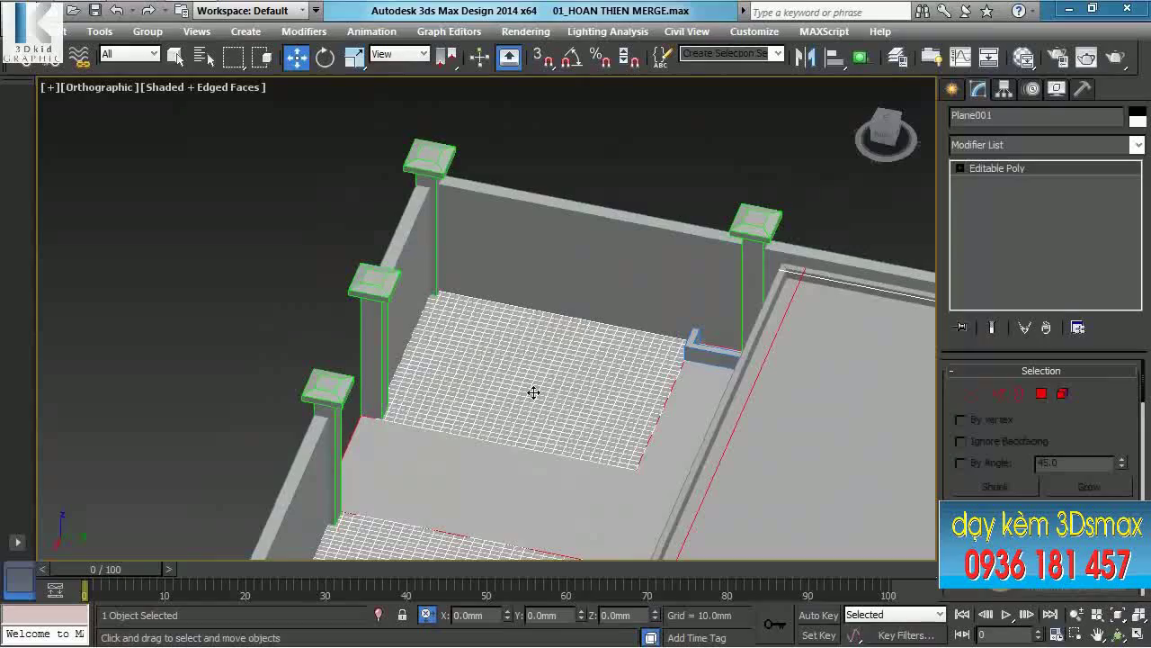
Enter vertex editing of the segmented yard plane and turn on soft selection.
key(1)
alt+middle_drag(501, 399, 611, 419)
drag(951, 473, 949, 309)
click(985, 469)
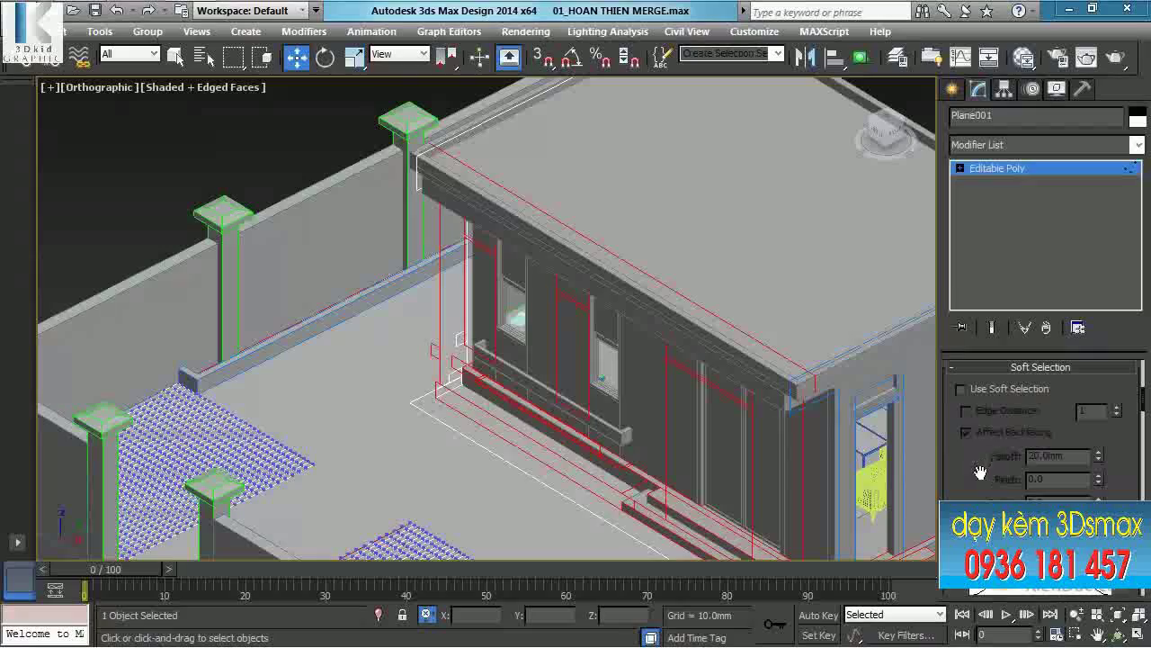
click(988, 392)
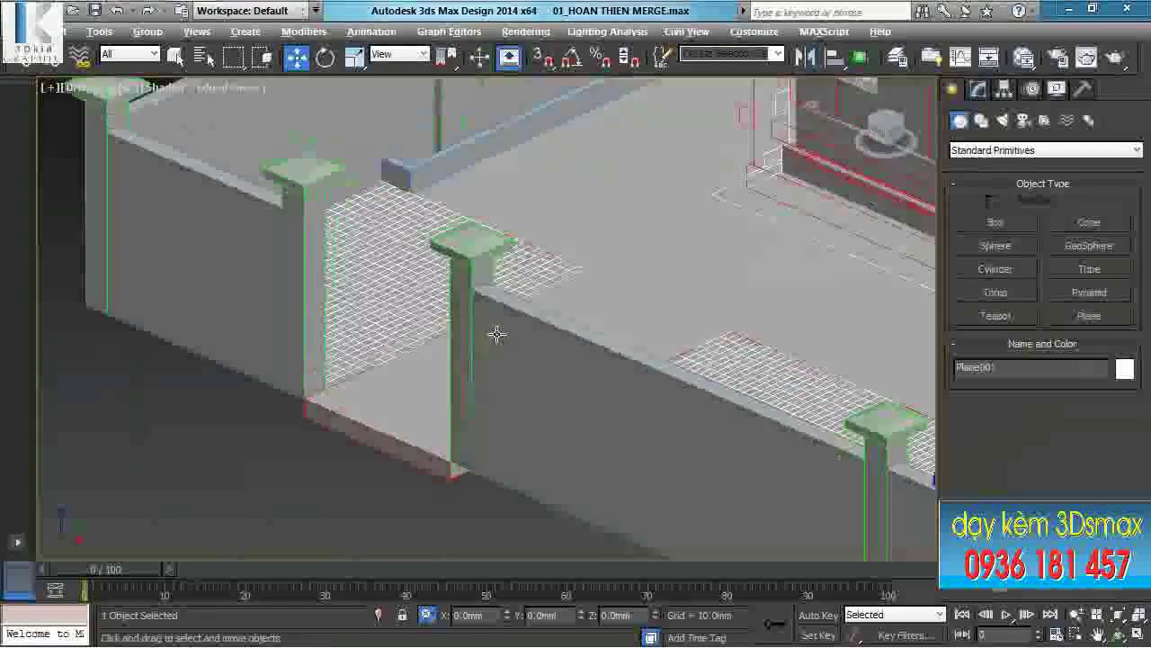
Lower the whole yard plane slightly along Z so it sits recessed below the slab's top surface.
alt+middle_drag(494, 329, 551, 376)
scroll(552, 376, down, 5)
mouse_move(611, 399)
alt+middle_down()
mouse_move(676, 463)
mouse_move(616, 454)
mouse_move(621, 389)
alt+middle_up()
scroll(676, 462, up, 2)
scroll(617, 454, up, 5)
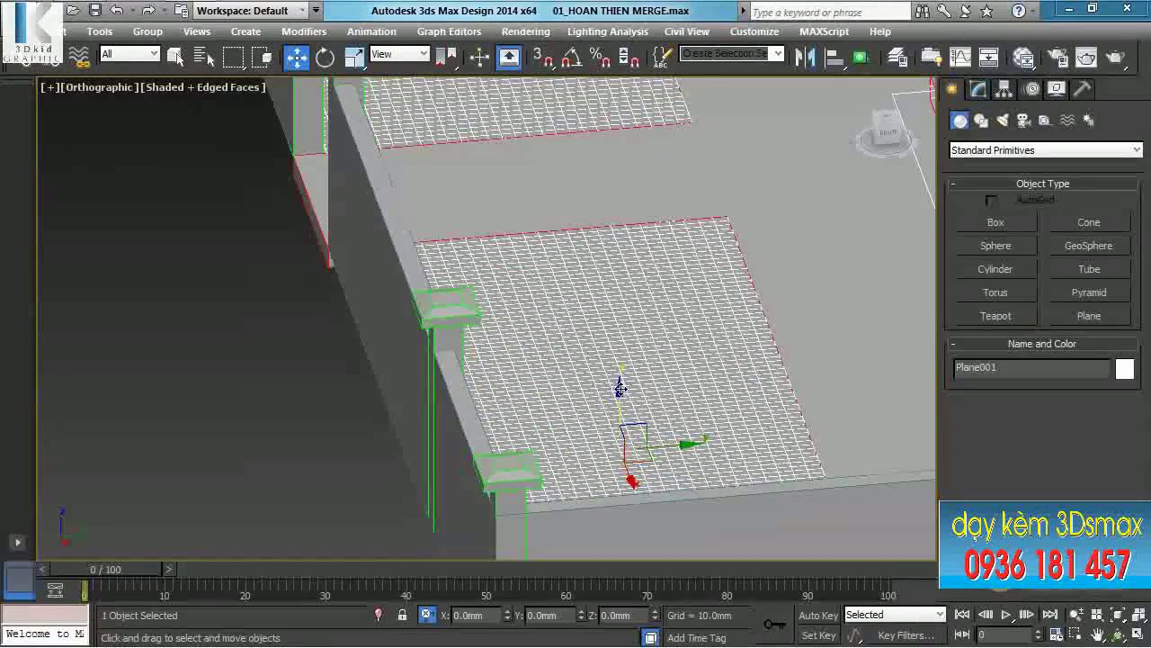
drag(621, 389, 621, 405)
middle_drag(650, 277, 650, 345)
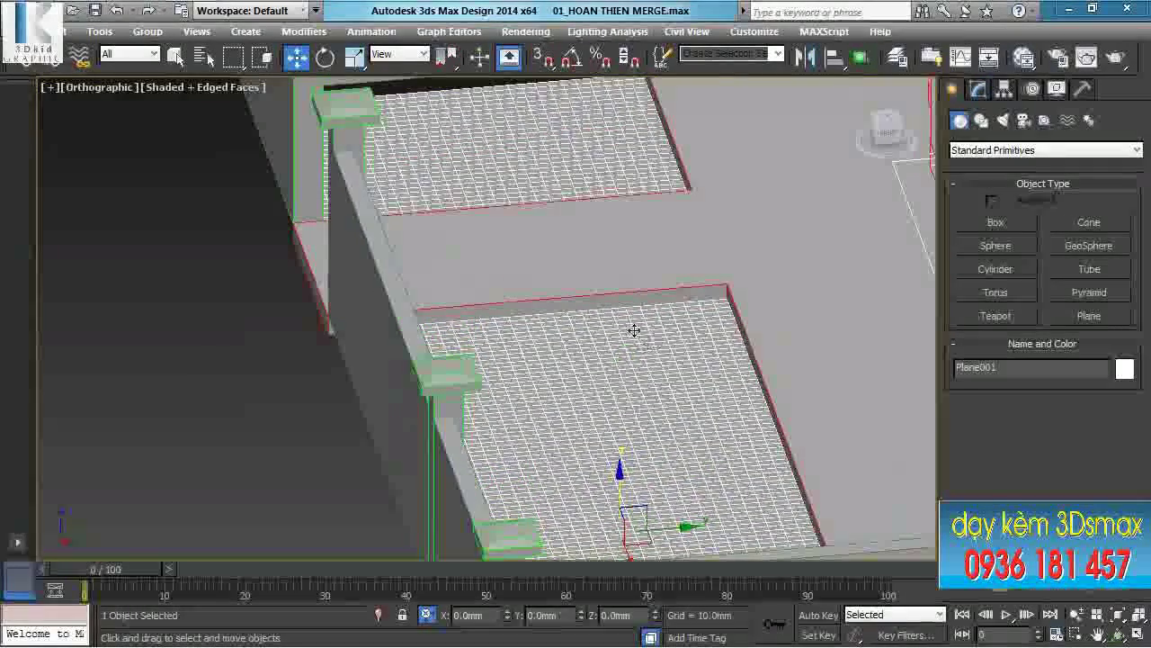
Return to vertex editing, pick a vertex in the small corner plane section and set the soft selection falloff to 1050 mm.
key(1)
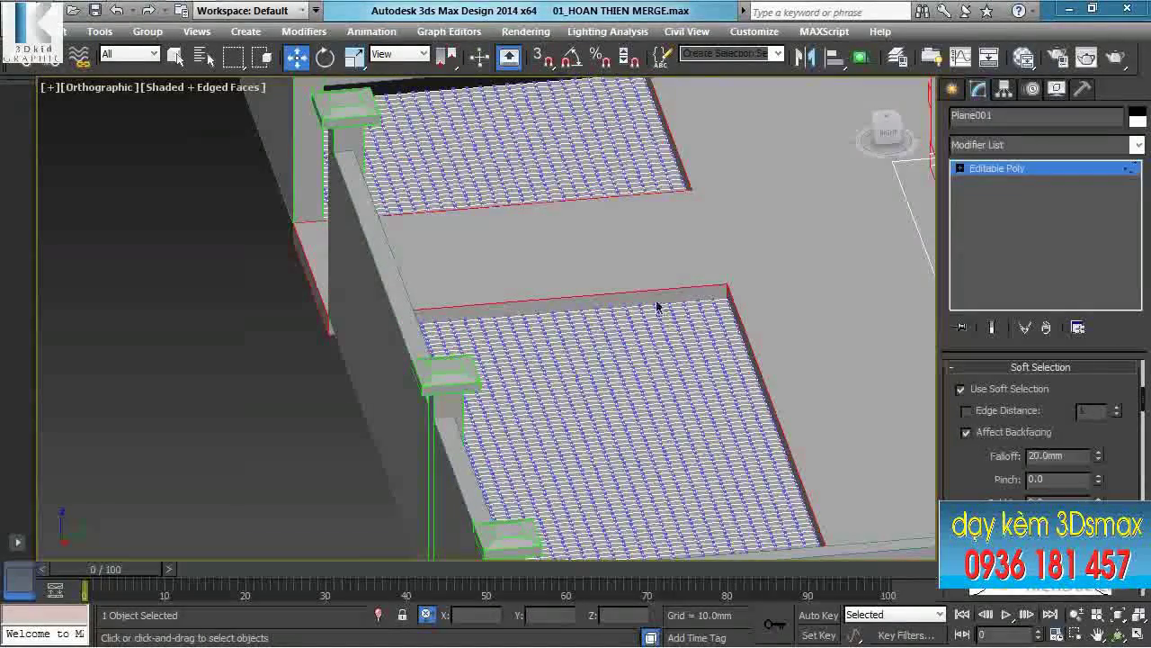
middle_drag(623, 245, 657, 441)
scroll(566, 305, up, 2)
mouse_move(538, 305)
middle_down()
mouse_move(552, 384)
mouse_move(565, 378)
mouse_move(506, 437)
mouse_move(537, 311)
middle_up()
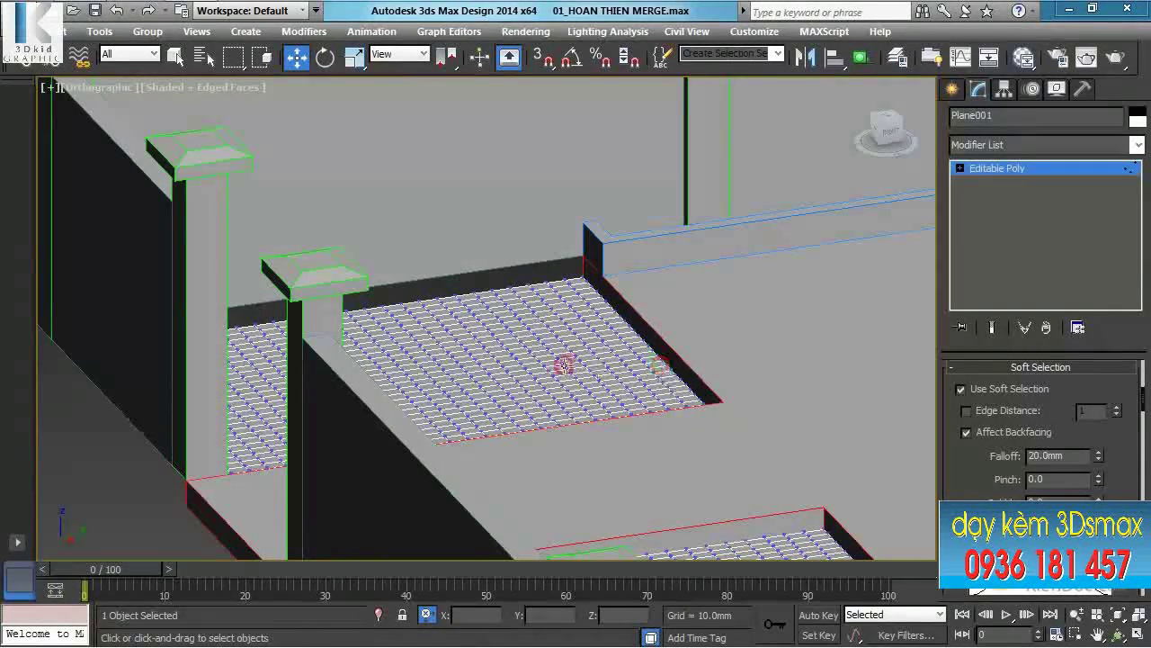
alt+middle_drag(619, 396, 596, 425)
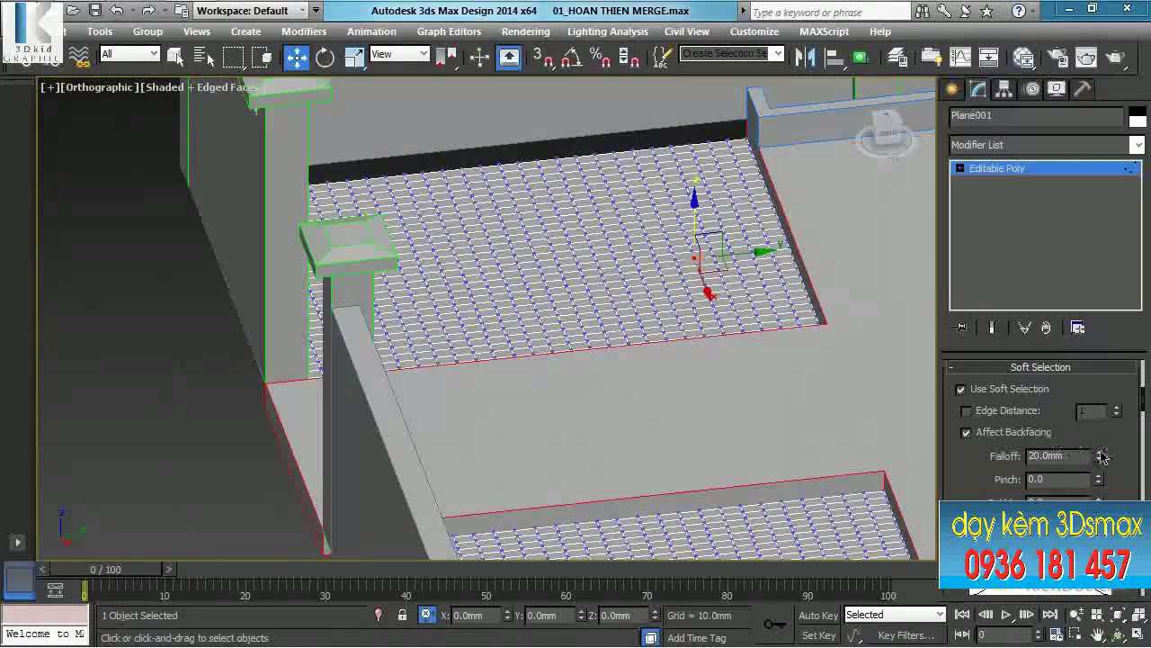
drag(1099, 152, 1075, 614)
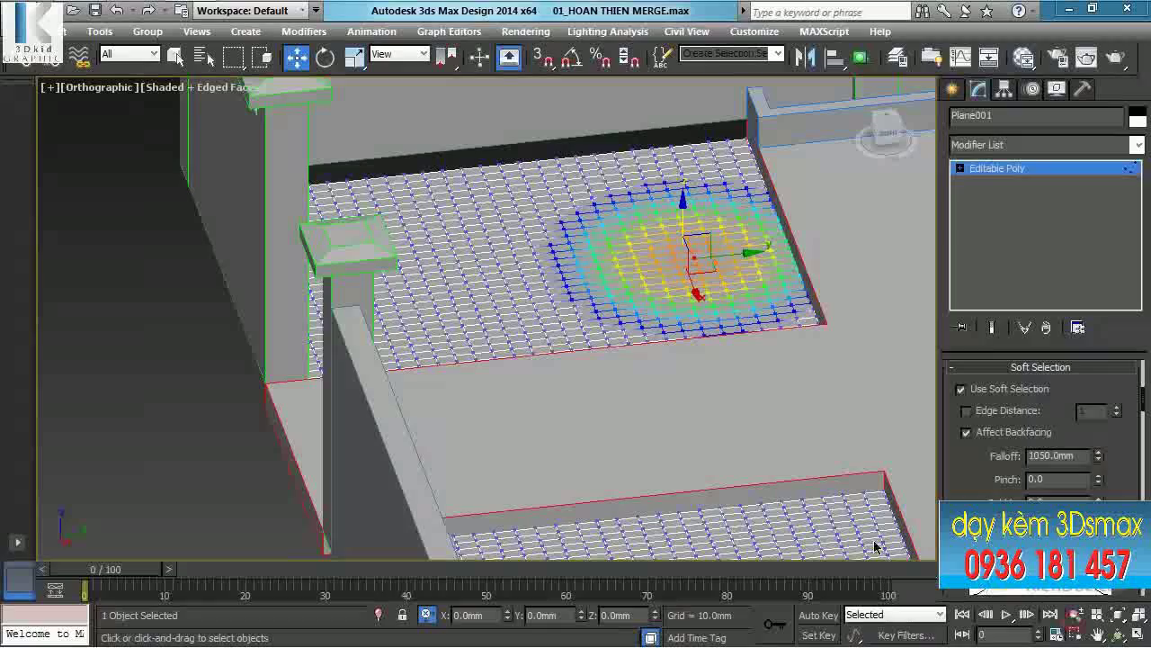
Raise soft mounds in the corner plane section, including one beside the slab edge lifted about 64 mm.
middle_drag(729, 308, 719, 371)
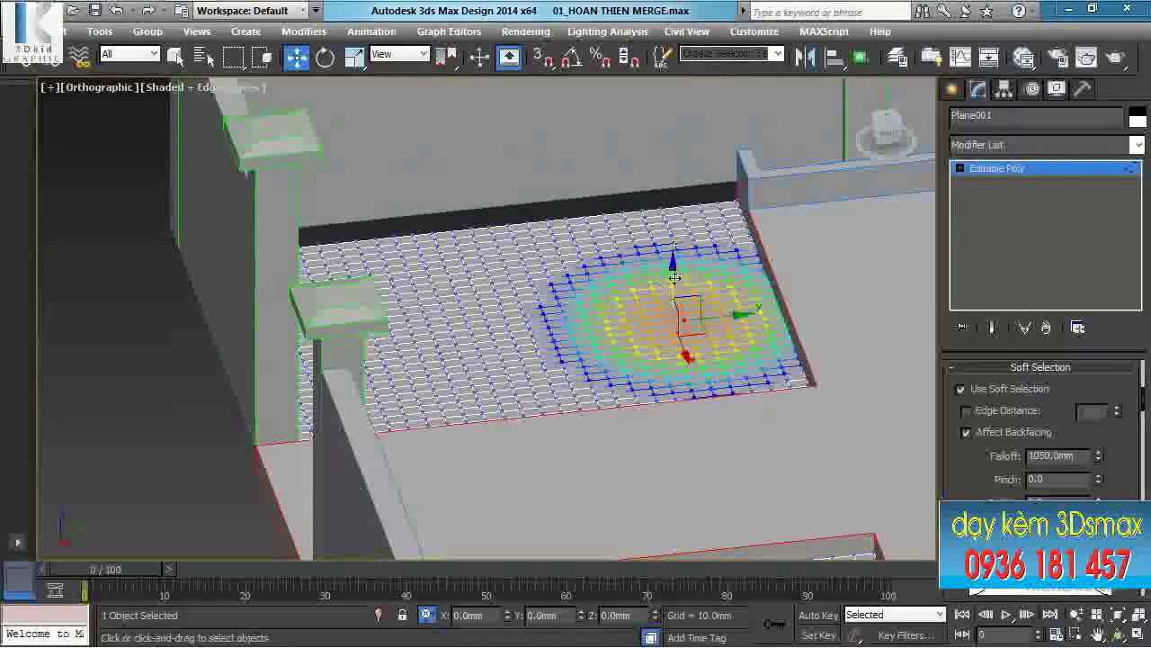
drag(671, 277, 670, 271)
alt+middle_drag(670, 272, 673, 297)
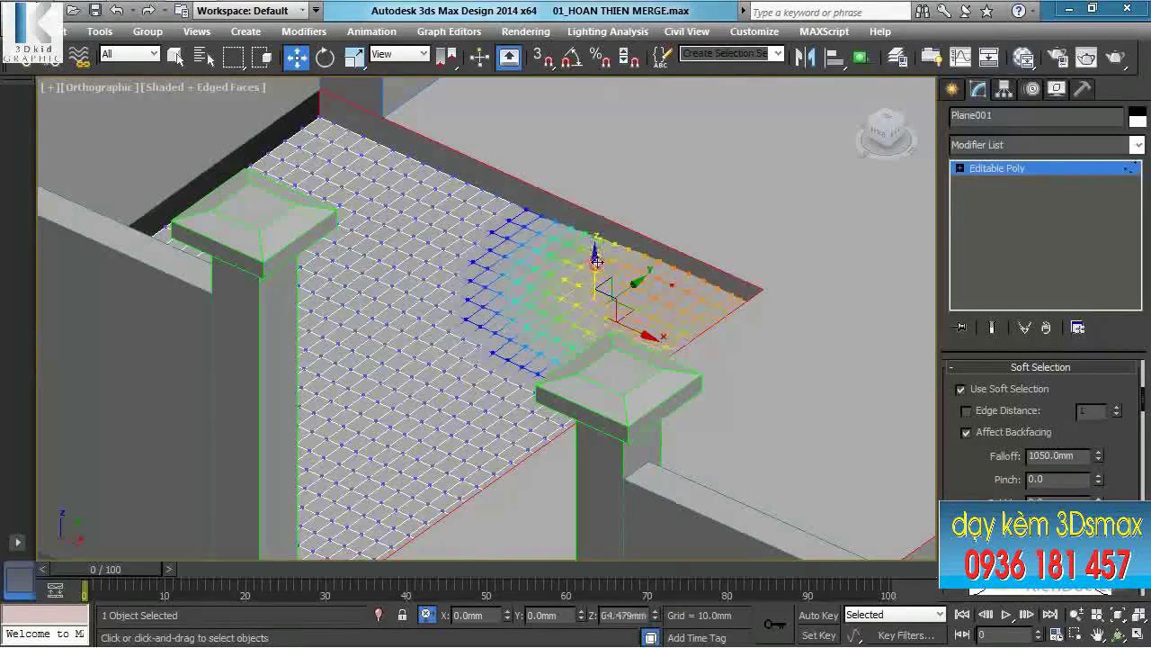
drag(598, 259, 597, 254)
Raise a mound about 39 mm high between the two columns and another at the section's inner corner beside the planter border.
middle_drag(505, 320, 588, 298)
click(541, 304)
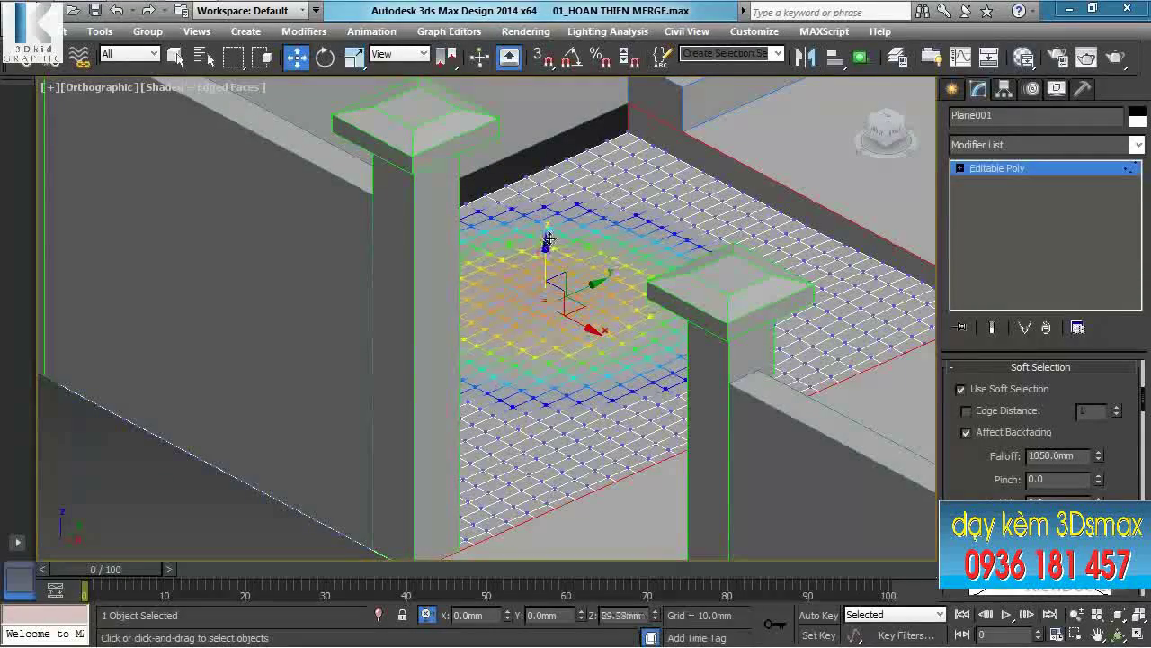
click(644, 171)
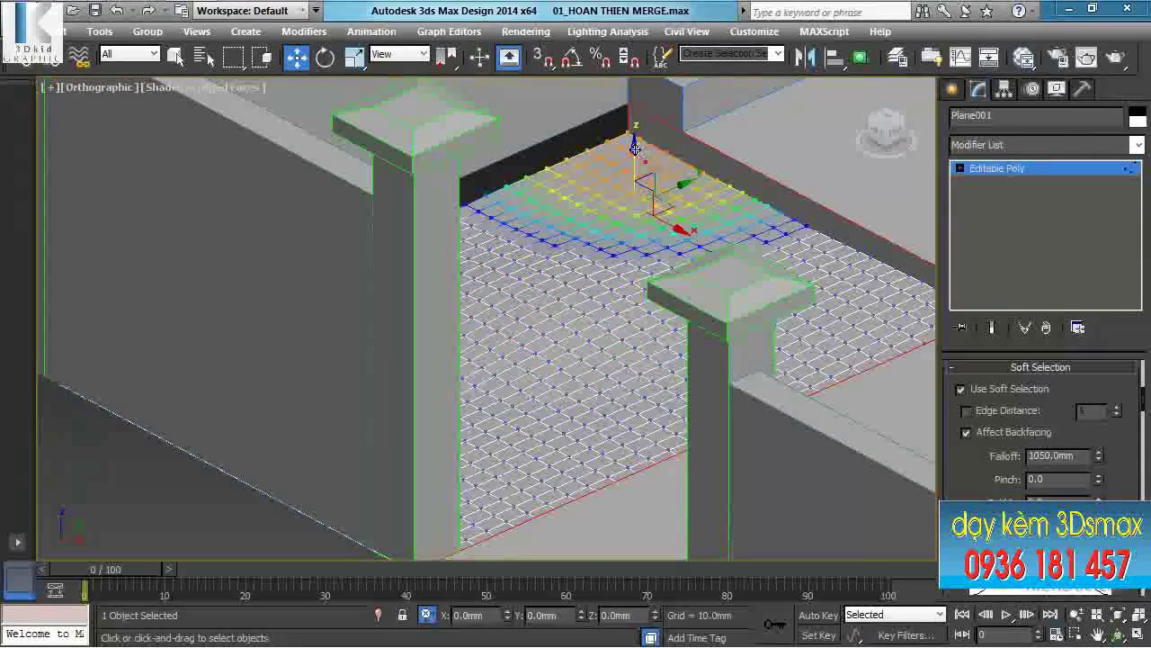
drag(636, 162, 634, 141)
Raise a mound against the wall in the plane section past the opening and select vertices near that strip's wall corner.
alt+middle_drag(747, 258, 648, 280)
scroll(737, 300, down, 3)
middle_drag(738, 300, 653, 332)
scroll(854, 396, up, 5)
click(707, 335)
click(707, 335)
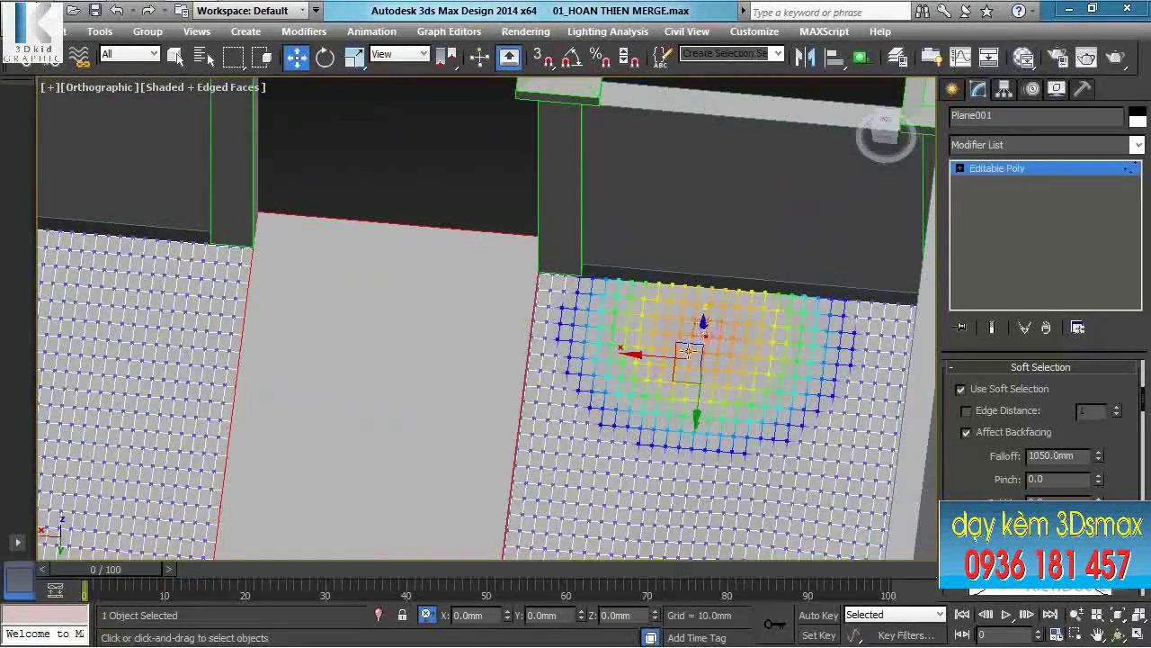
alt+middle_drag(707, 335, 684, 270)
drag(684, 265, 685, 261)
alt+middle_drag(684, 261, 772, 321)
click(772, 321)
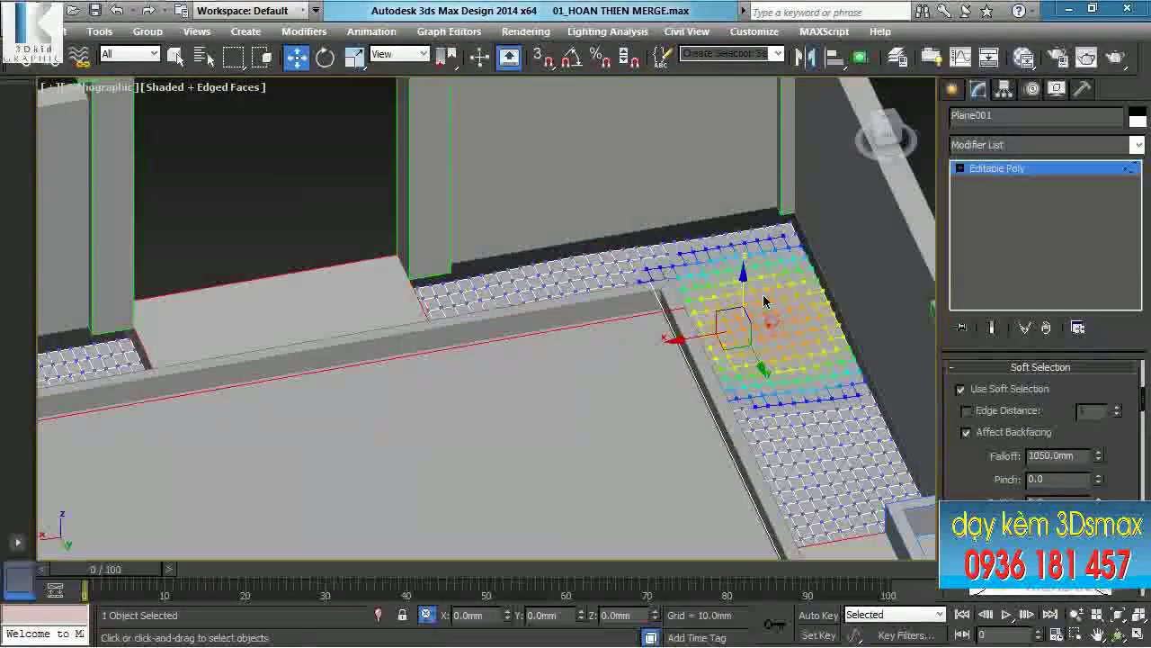
scroll(763, 306, down, 2)
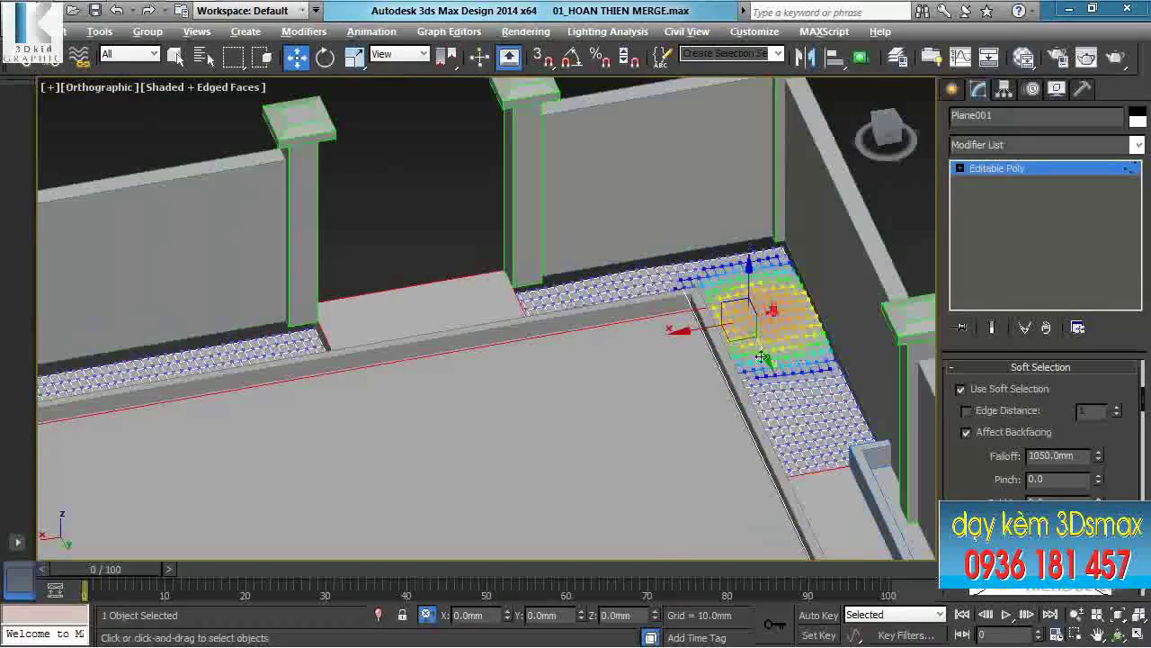
Raise three soft mounds along the narrow plane strip between the slab and the perimeter wall, at its middle and both ends.
alt+middle_drag(765, 304, 727, 361)
middle_drag(598, 229, 632, 159)
middle_drag(531, 548, 558, 371)
scroll(559, 372, up, 2)
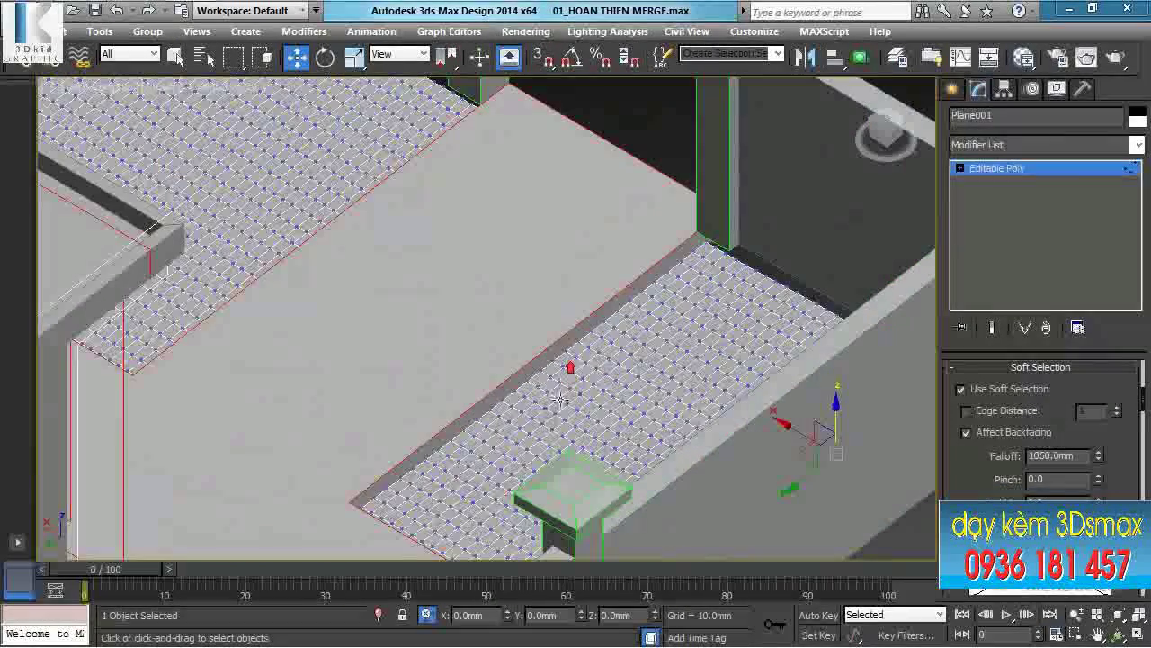
drag(601, 369, 603, 363)
click(698, 297)
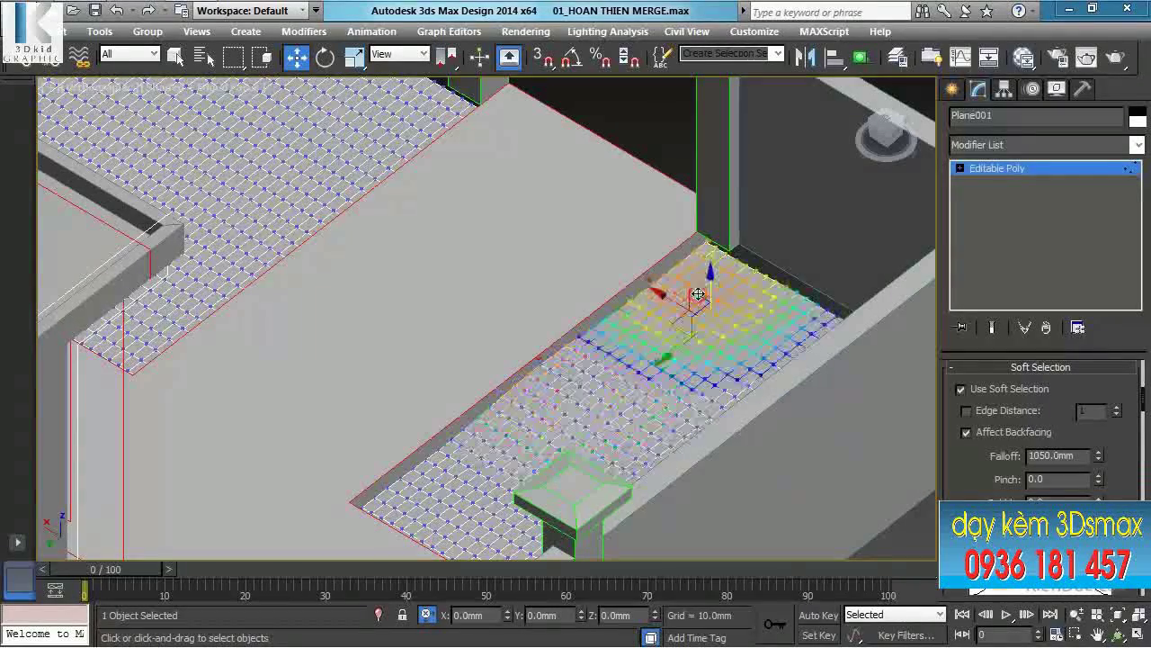
click(446, 475)
drag(486, 443, 485, 437)
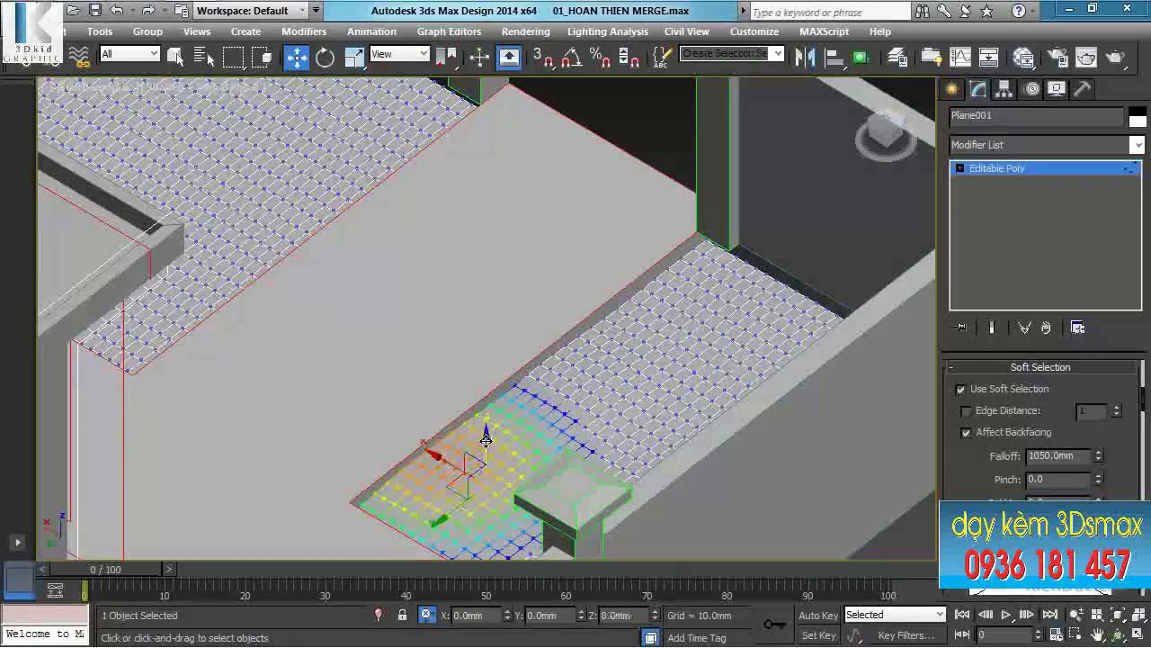
Pick vertices by the wall in the large plane section, increase the falloff to 1522.5 mm and raise a wider mound there.
scroll(482, 438, down, 2)
middle_drag(420, 293, 530, 434)
scroll(529, 434, up, 1)
click(529, 381)
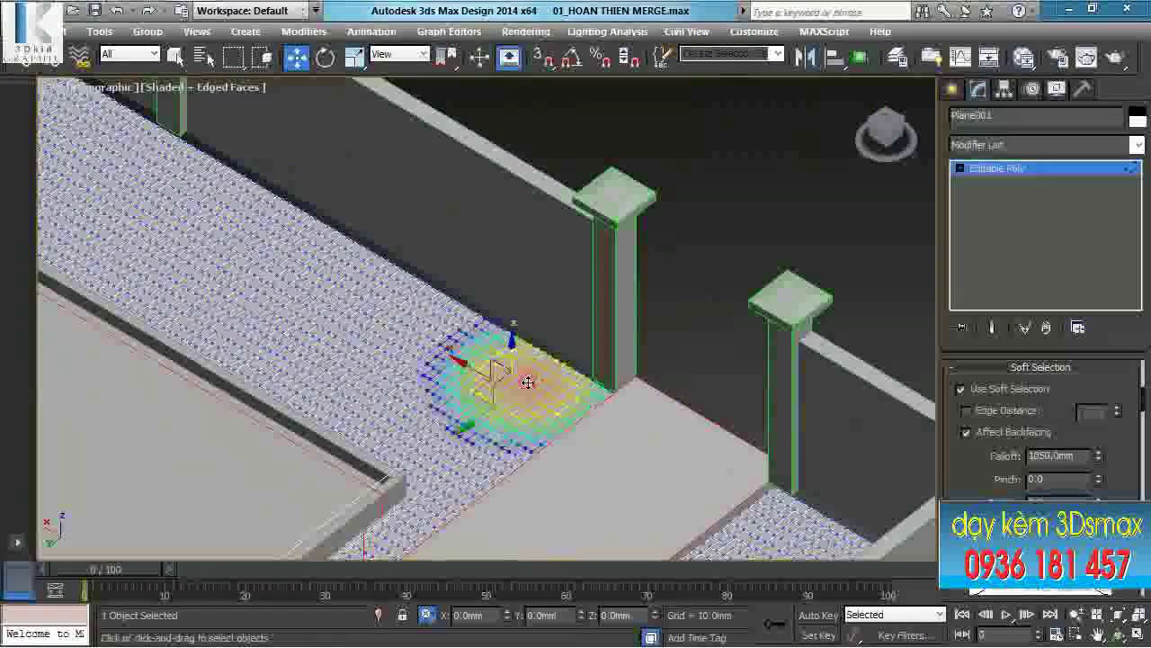
click(388, 329)
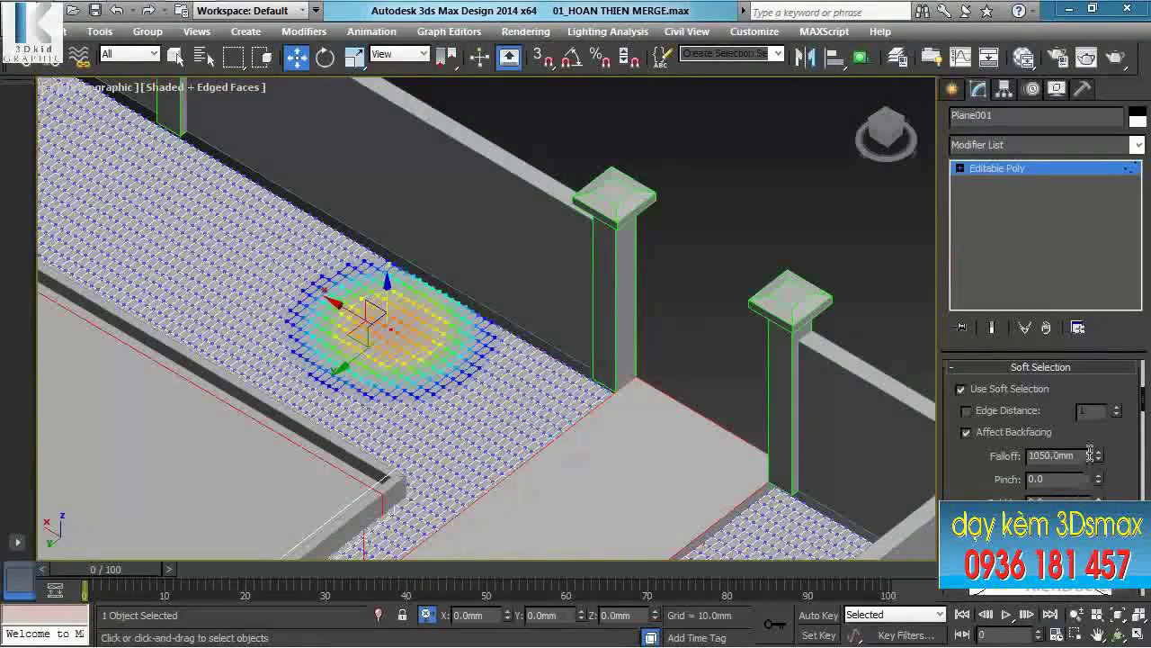
drag(1099, 455, 1105, 391)
drag(375, 302, 376, 291)
alt+middle_drag(376, 290, 372, 329)
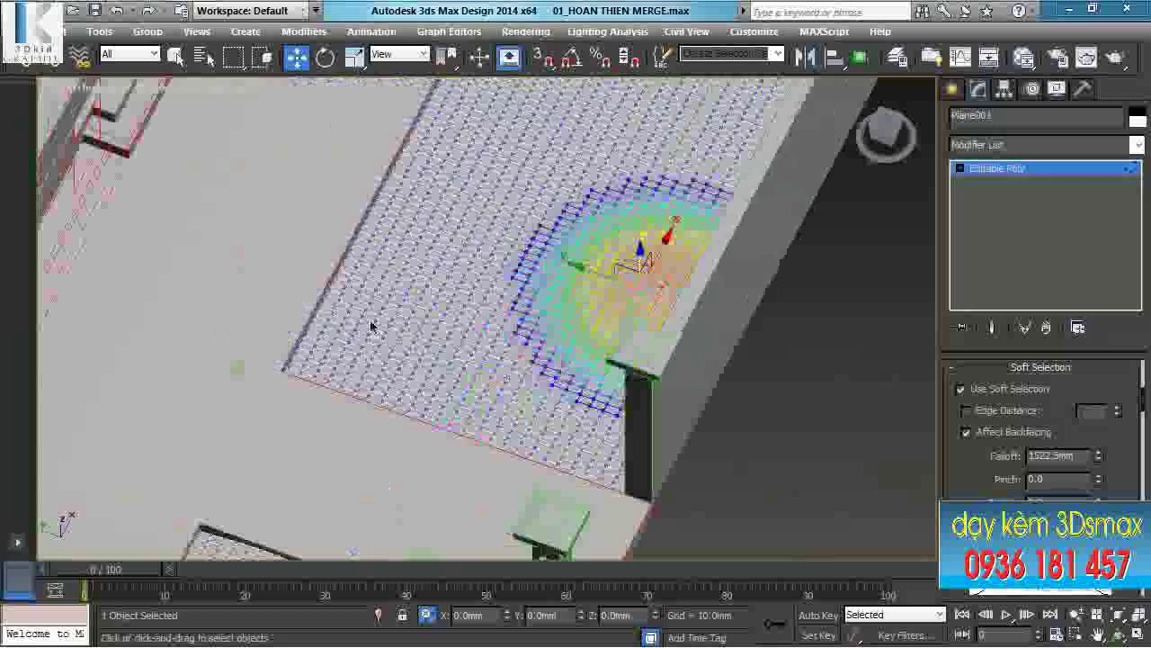
Raise a mound about 115 mm high at the large section's slab-side corner and further mounds at its middle and slab edge.
click(379, 346)
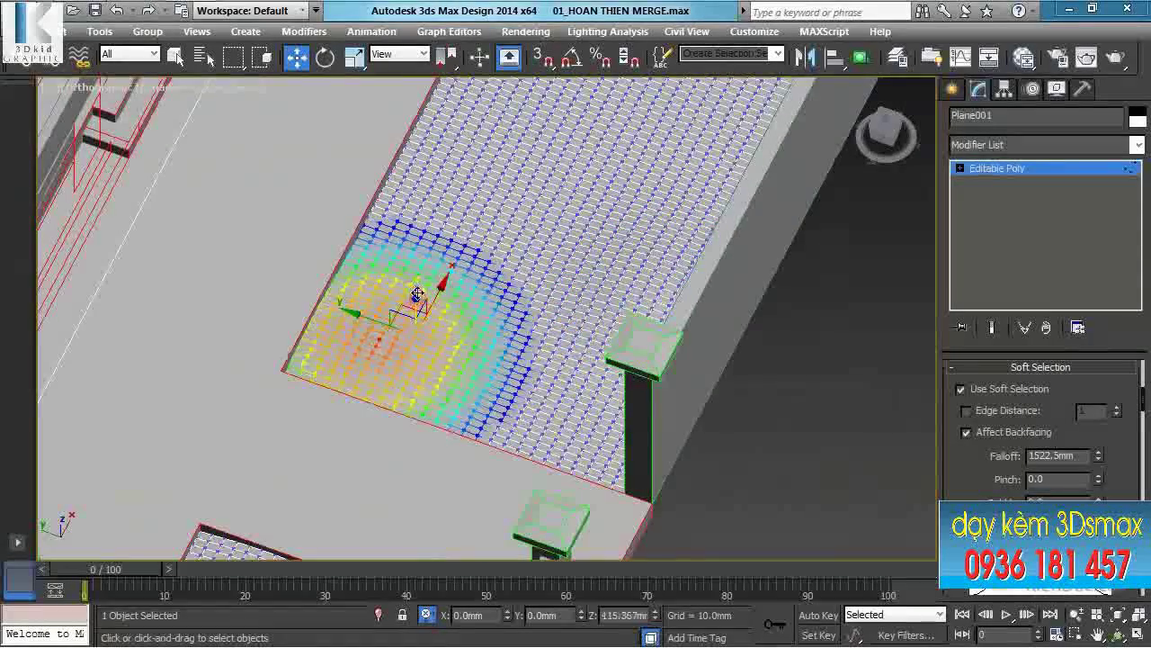
alt+middle_drag(414, 298, 504, 358)
scroll(551, 380, up, 2)
click(551, 378)
drag(568, 332, 567, 316)
click(407, 438)
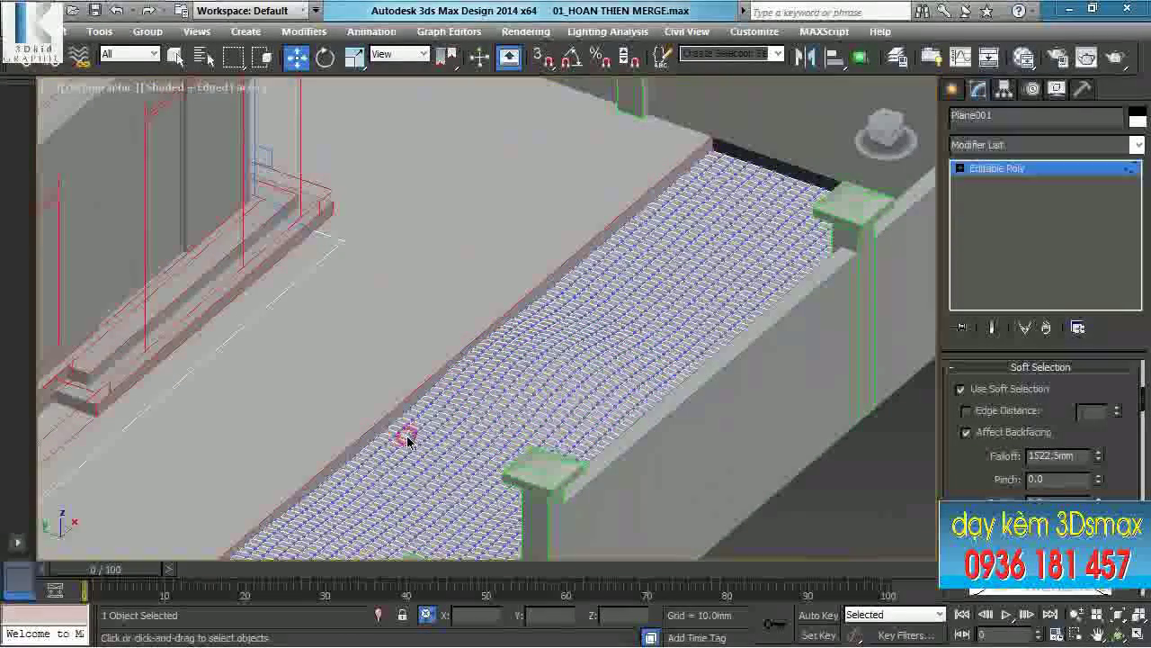
click(451, 408)
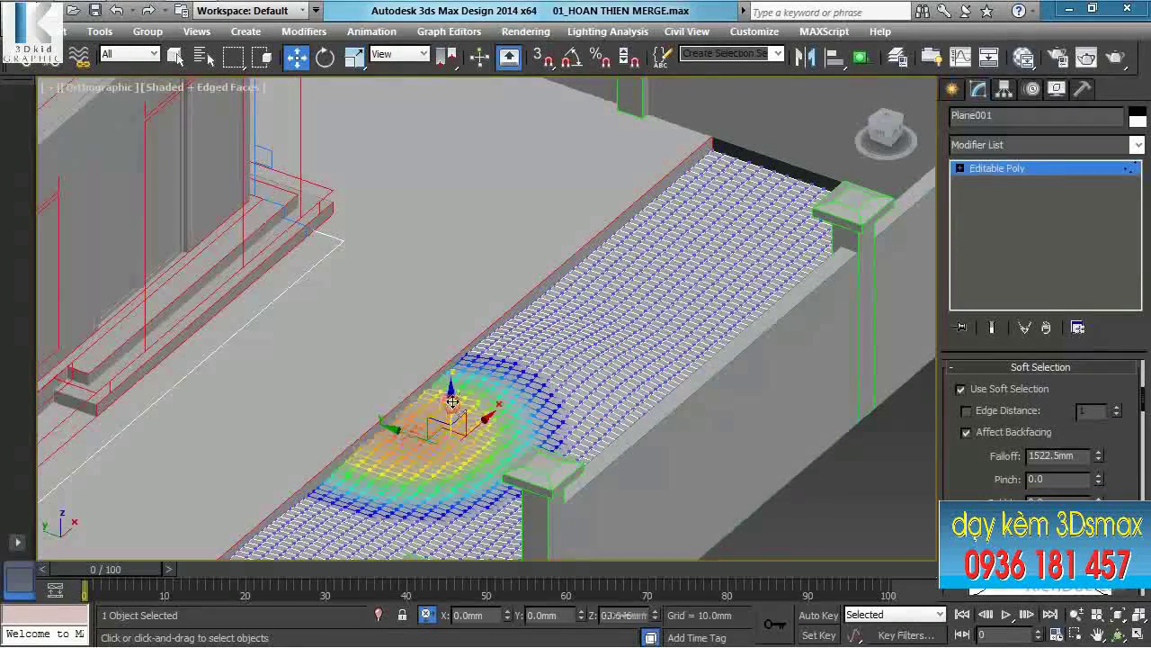
Raise mounds toward the far end of the large plane section, lifting the one along the slab edge about 48 mm.
click(724, 254)
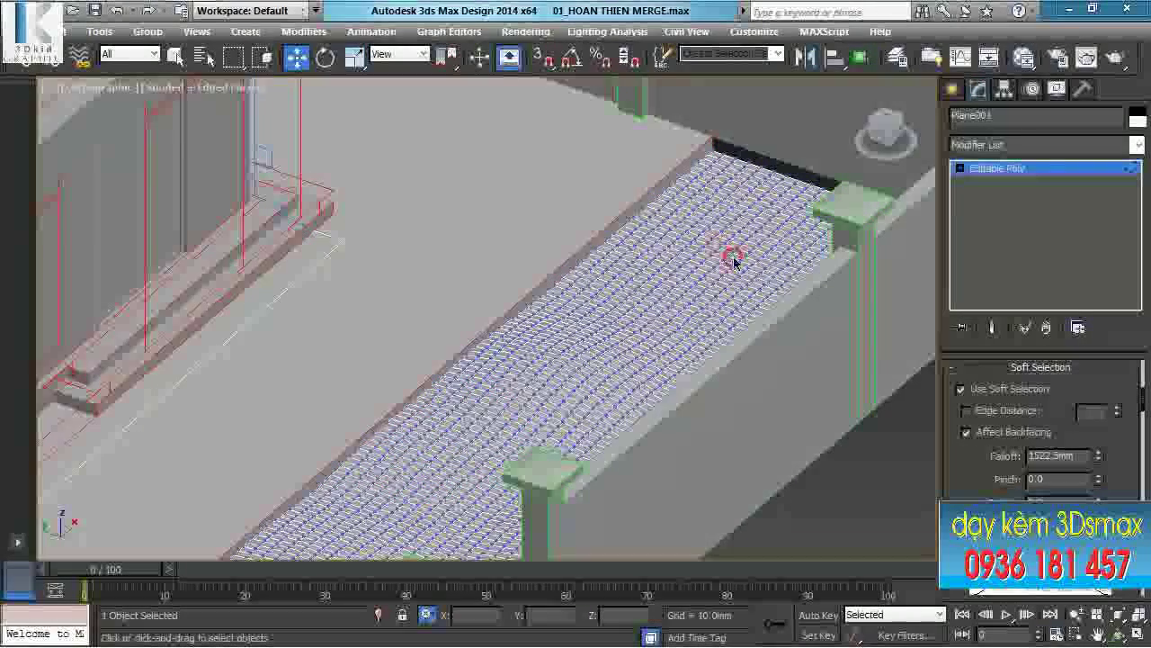
click(736, 232)
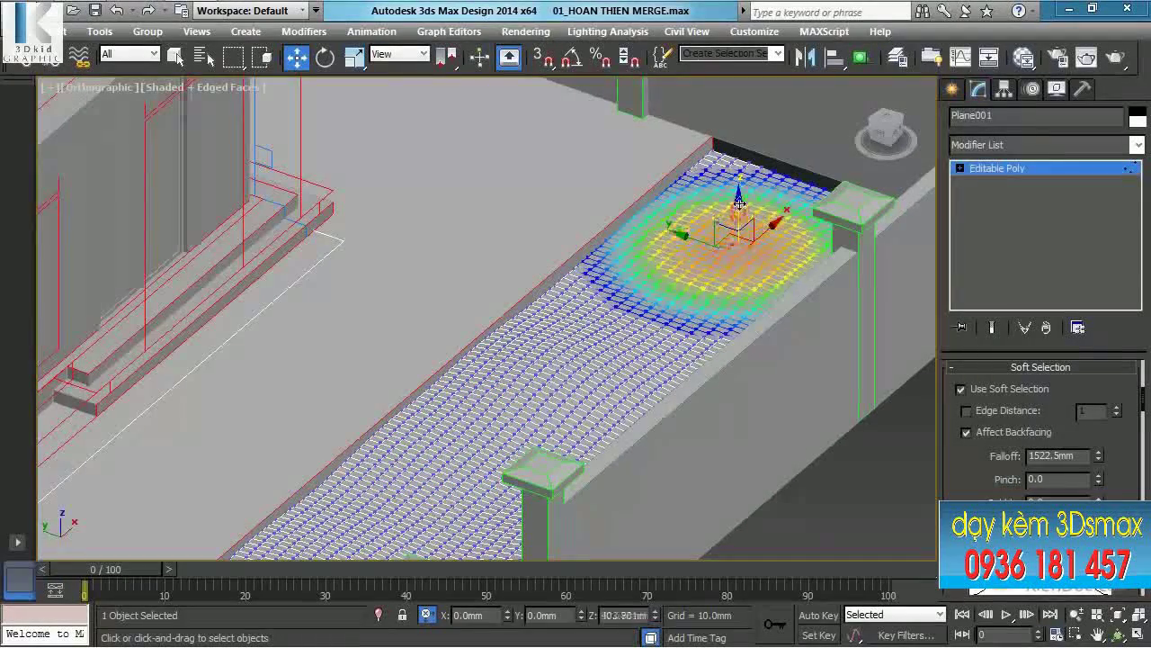
drag(741, 212, 742, 146)
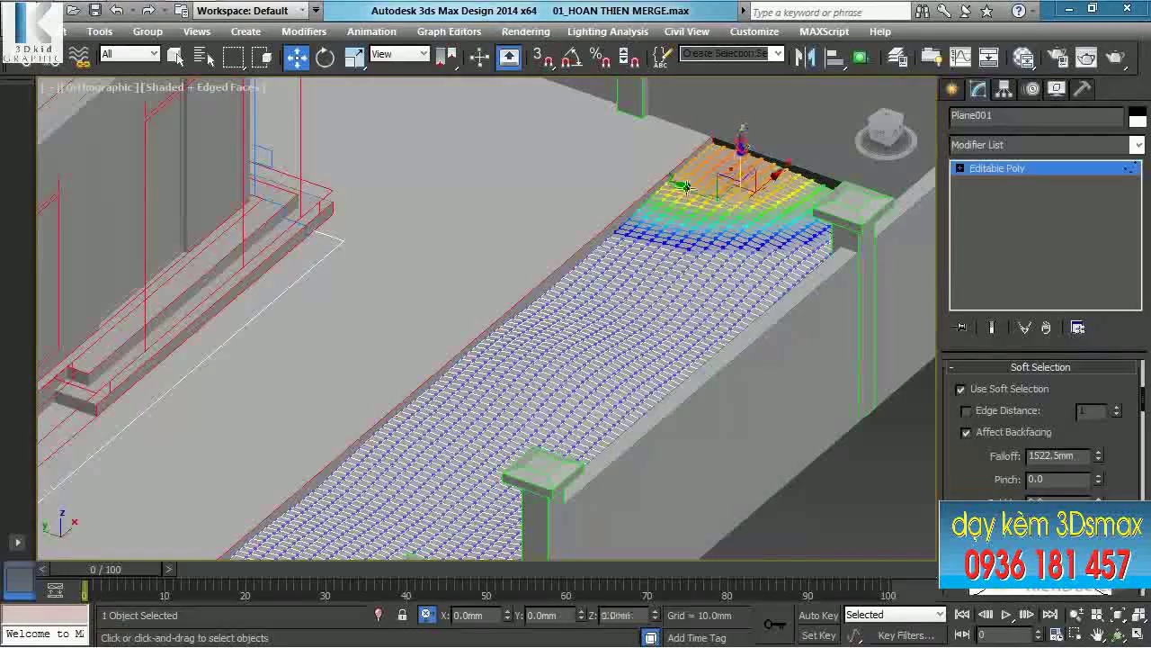
click(646, 227)
drag(666, 210, 668, 204)
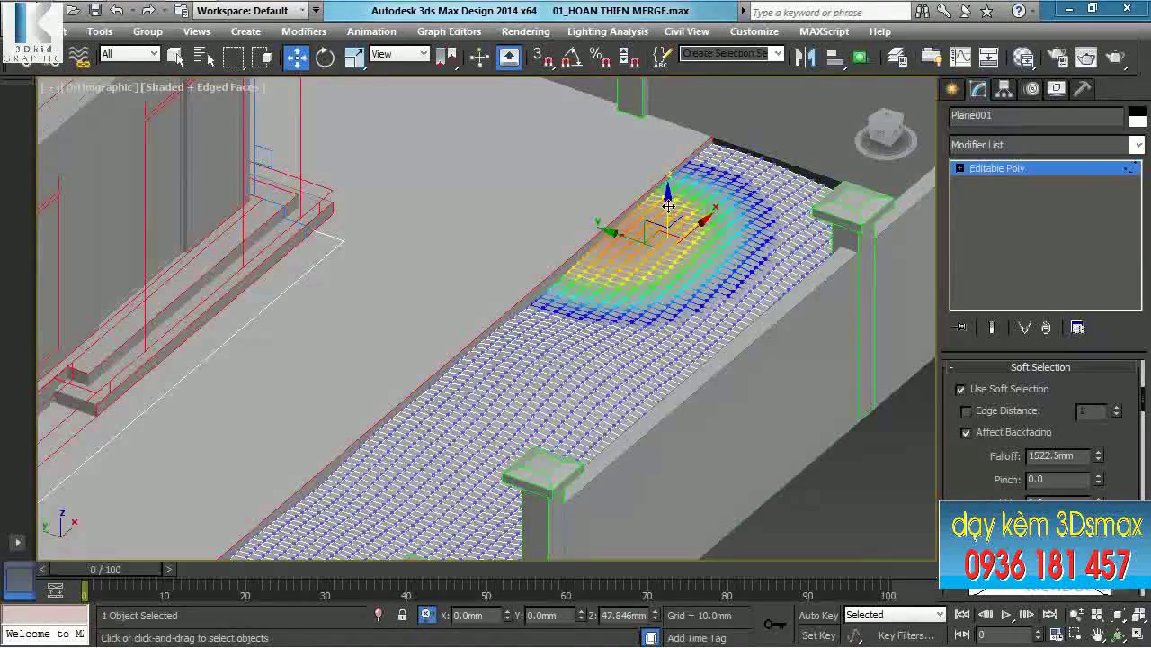
Raise a mound at the large section's far wall corner, turn off soft selection and finish vertex editing of the yard plane.
scroll(678, 222, down, 2)
alt+middle_drag(678, 221, 748, 246)
click(536, 159)
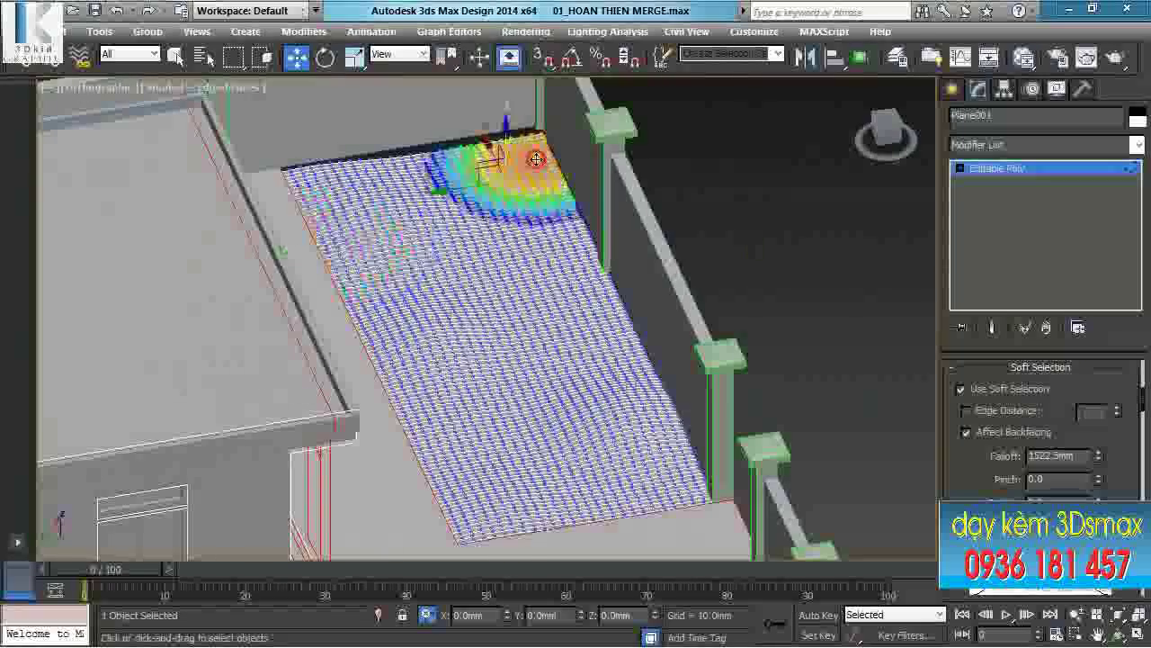
drag(507, 131, 506, 123)
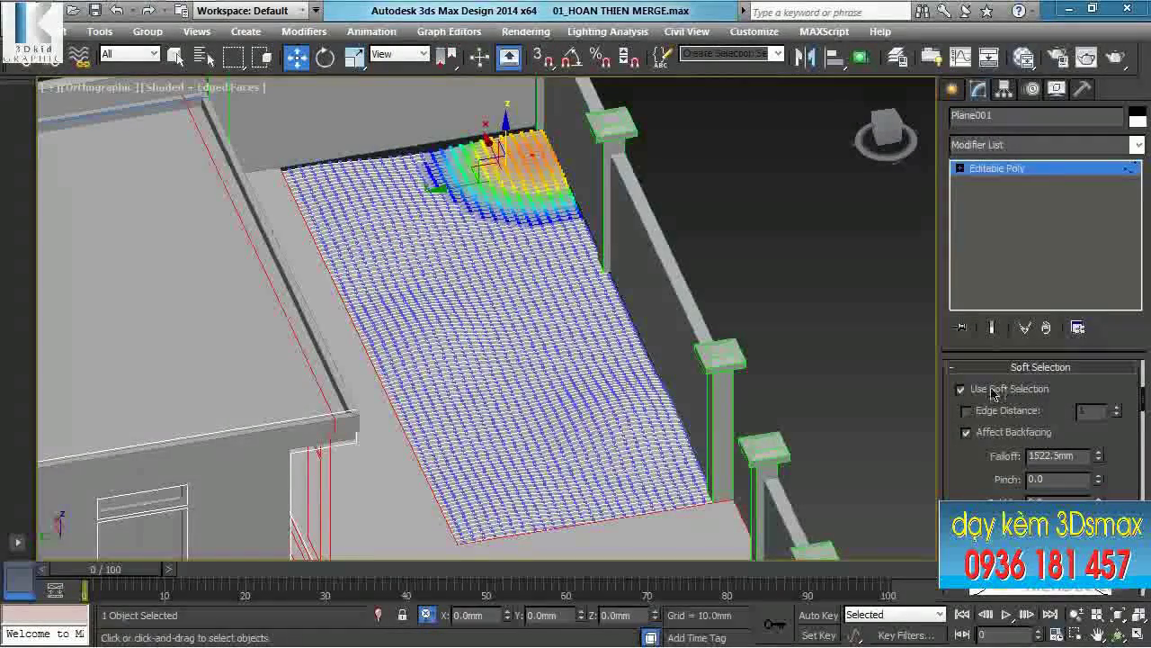
click(961, 388)
click(953, 88)
Select the perimeter walls, turn on vertex snapping and lower them from the slab's top corner to its bottom corner at the opening.
middle_drag(658, 273, 586, 398)
scroll(691, 405, down, 5)
scroll(695, 337, up, 2)
click(788, 361)
middle_drag(628, 524, 274, 420)
scroll(655, 392, up, 4)
scroll(609, 397, up, 5)
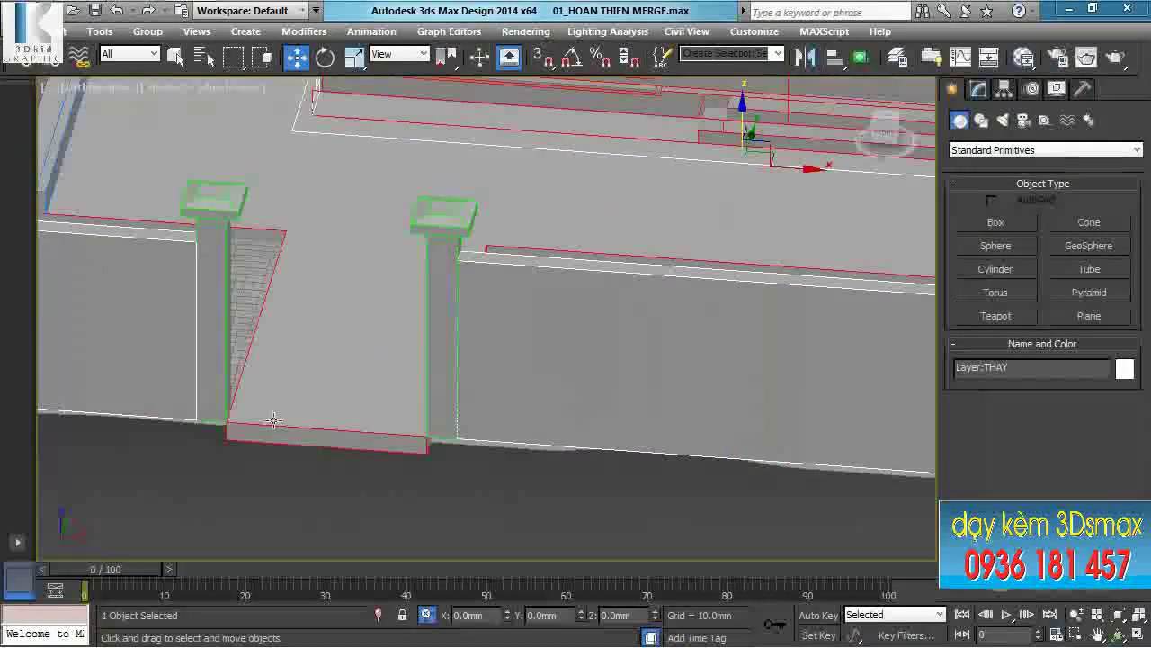
click(543, 58)
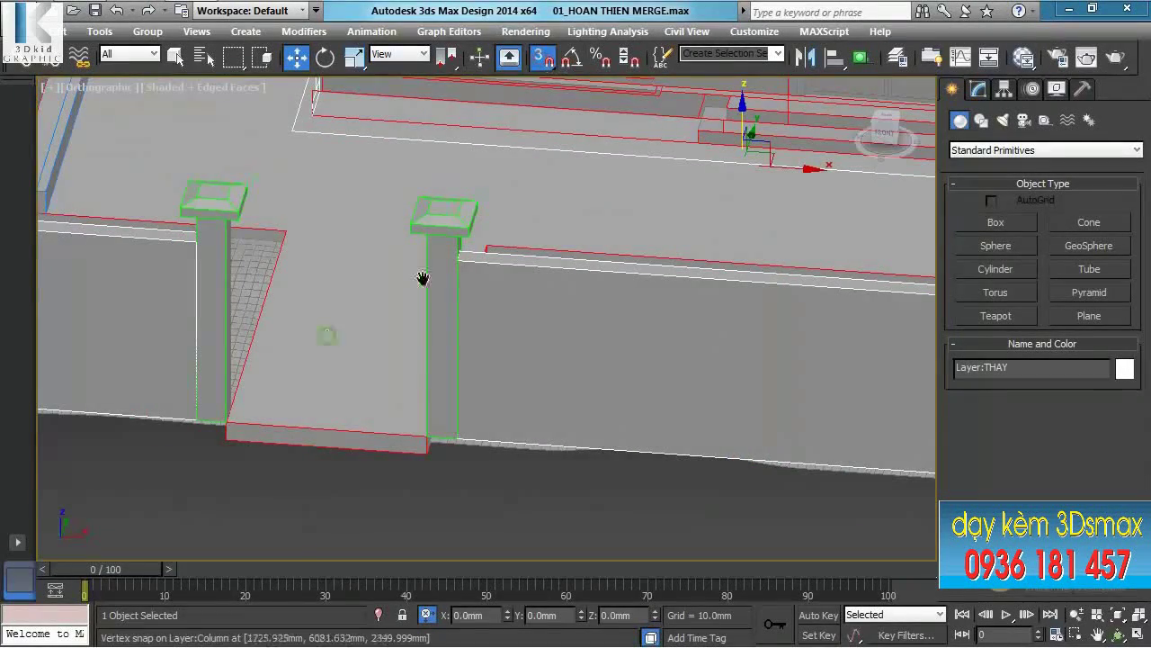
scroll(432, 279, up, 5)
key(space)
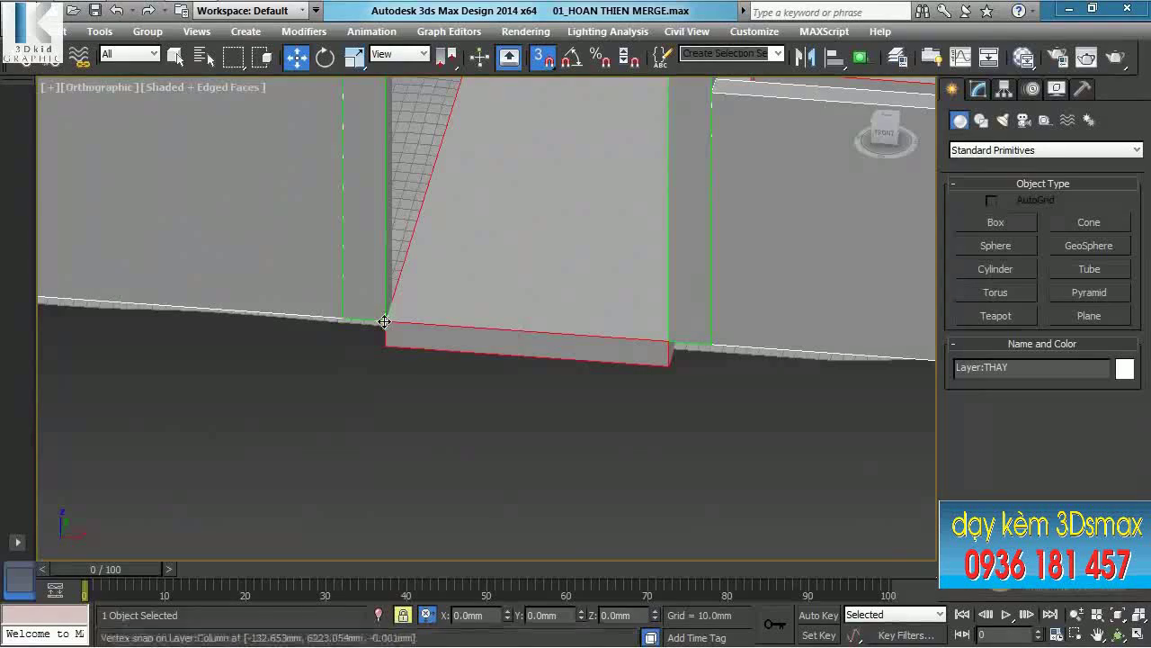
drag(386, 325, 392, 348)
key(space)
Select the columns and snap them down 200 mm so their bases meet the slab's bottom edge.
scroll(388, 347, down, 1)
click(381, 334)
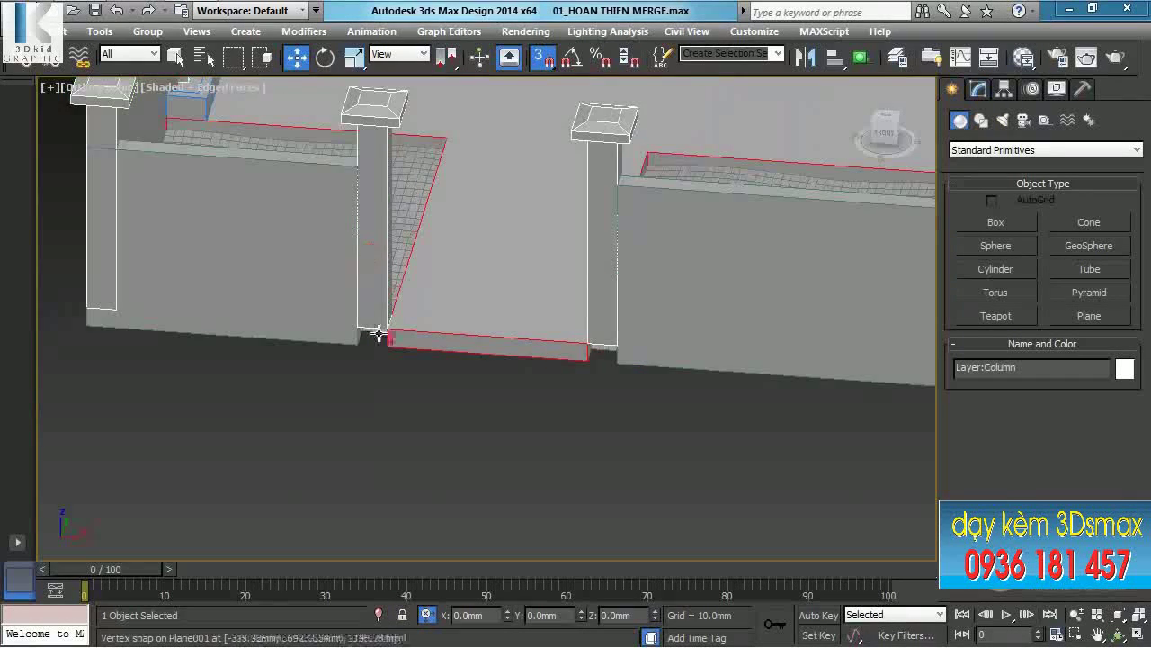
scroll(378, 335, up, 1)
key(space)
drag(391, 327, 392, 353)
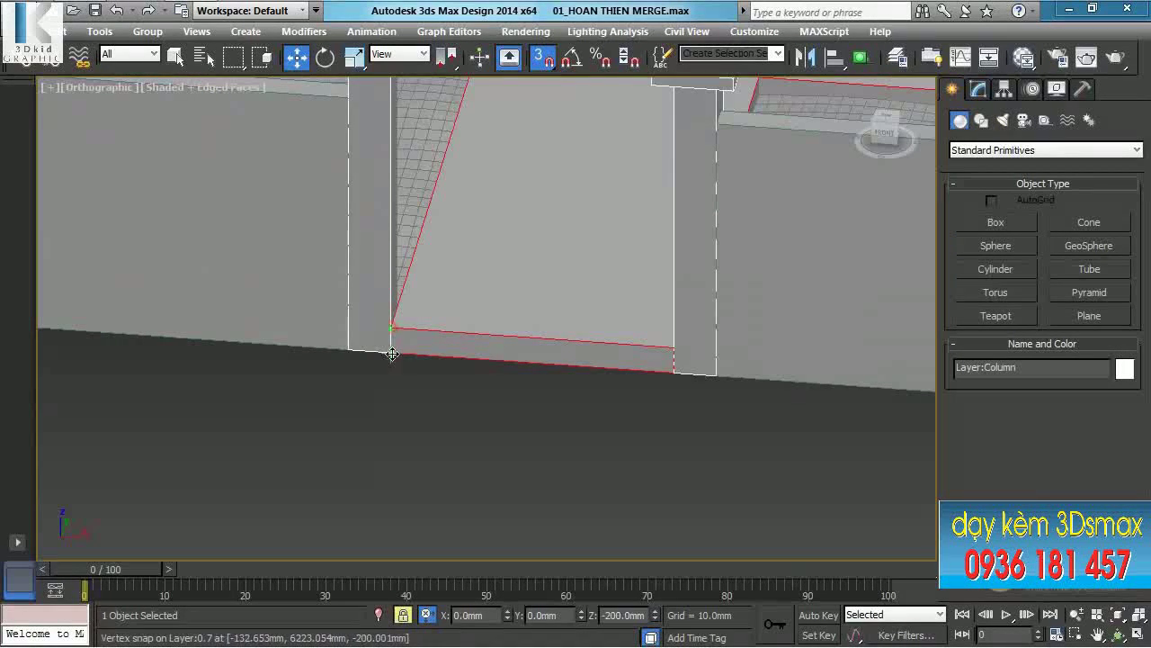
Examine the lowered columns and perimeter walls where they meet the slab and the uneven yard planes.
scroll(497, 320, down, 1)
middle_drag(581, 275, 548, 414)
scroll(548, 413, down, 1)
alt+middle_drag(612, 320, 419, 316)
middle_drag(522, 210, 522, 372)
scroll(510, 254, up, 3)
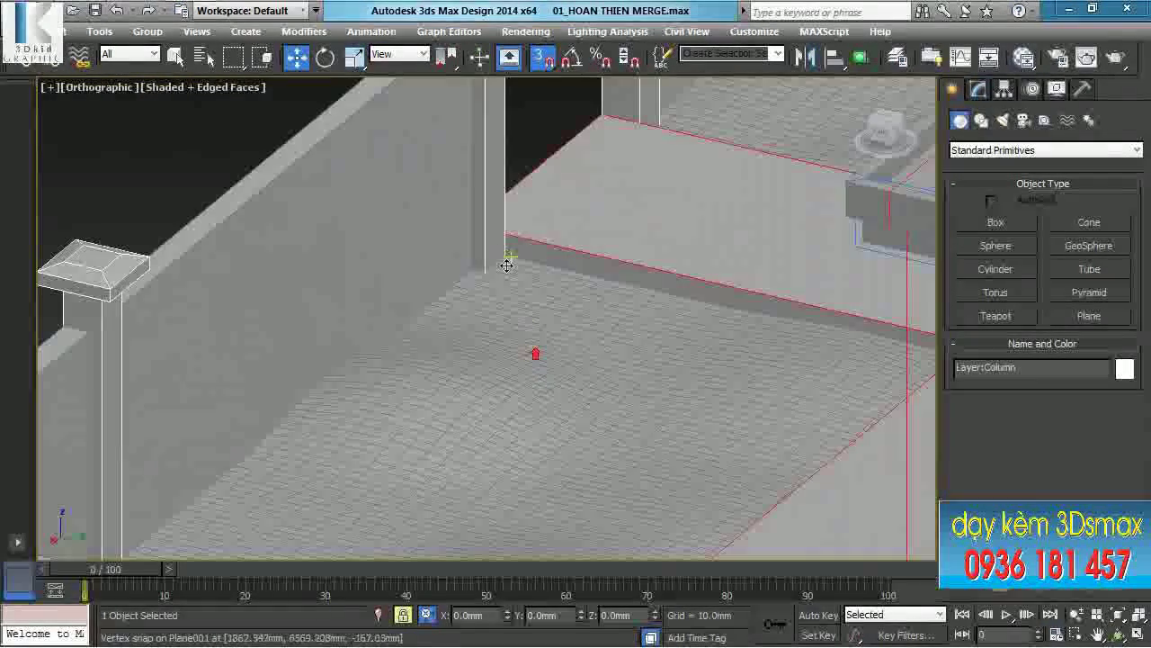
middle_drag(738, 243, 641, 389)
scroll(628, 321, down, 4)
scroll(555, 438, down, 3)
middle_drag(641, 389, 547, 284)
alt+middle_drag(700, 439, 678, 424)
middle_drag(808, 467, 740, 444)
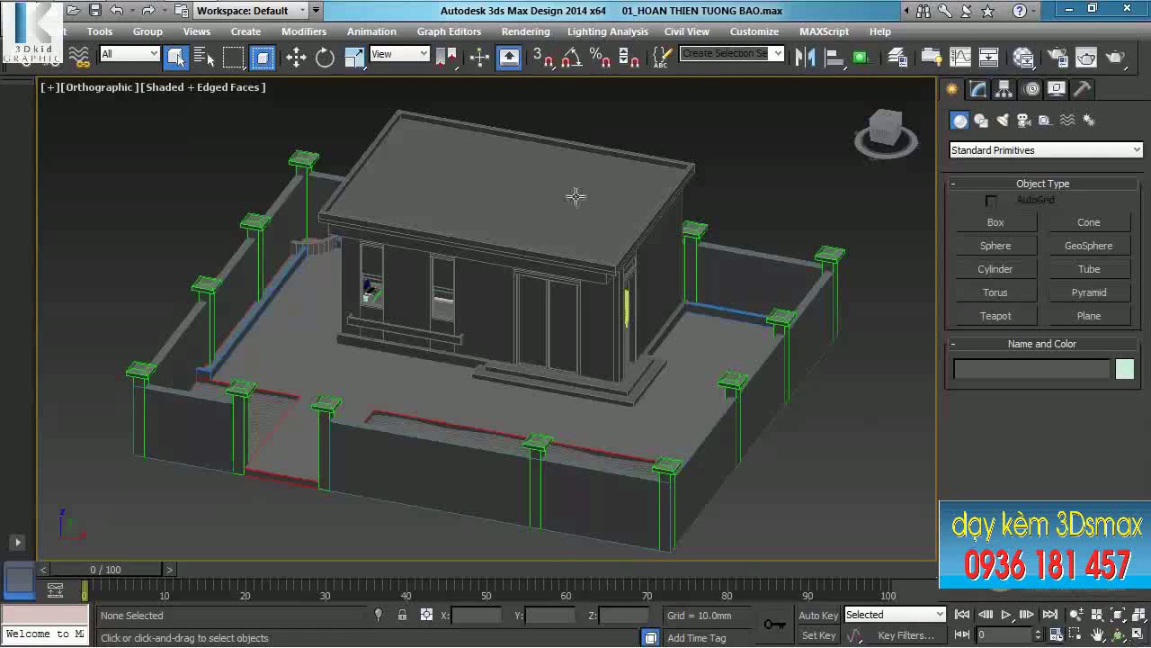
Enable gamma/LUT correction with a display gamma of 2.2 and make it affect the color selectors.
click(525, 31)
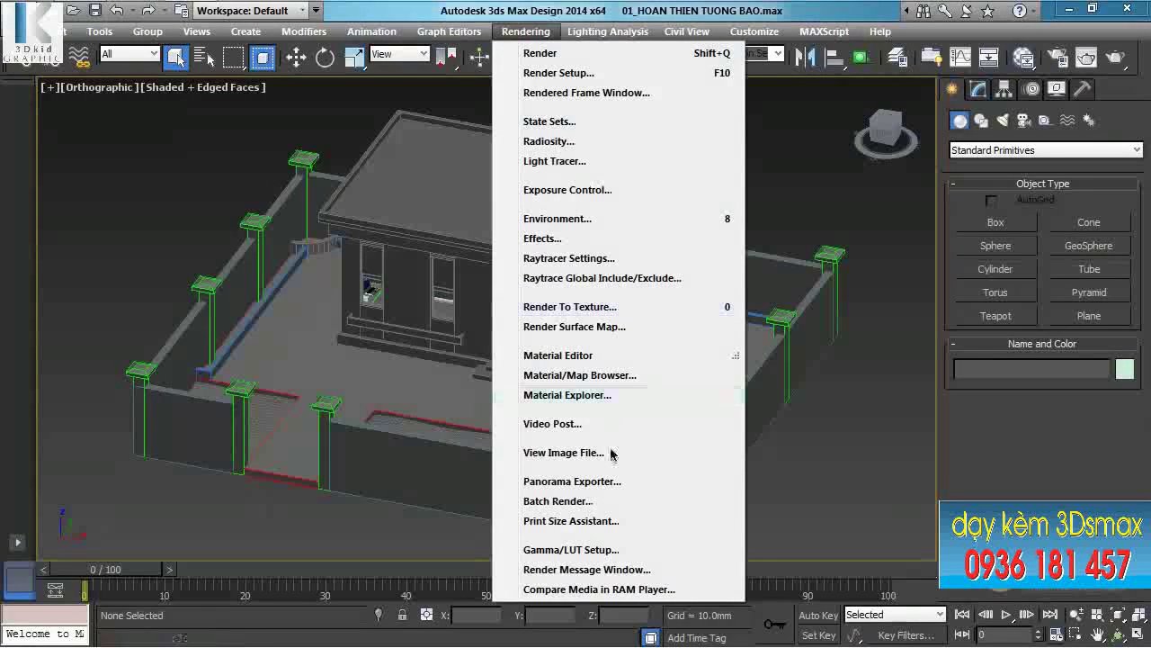
click(590, 550)
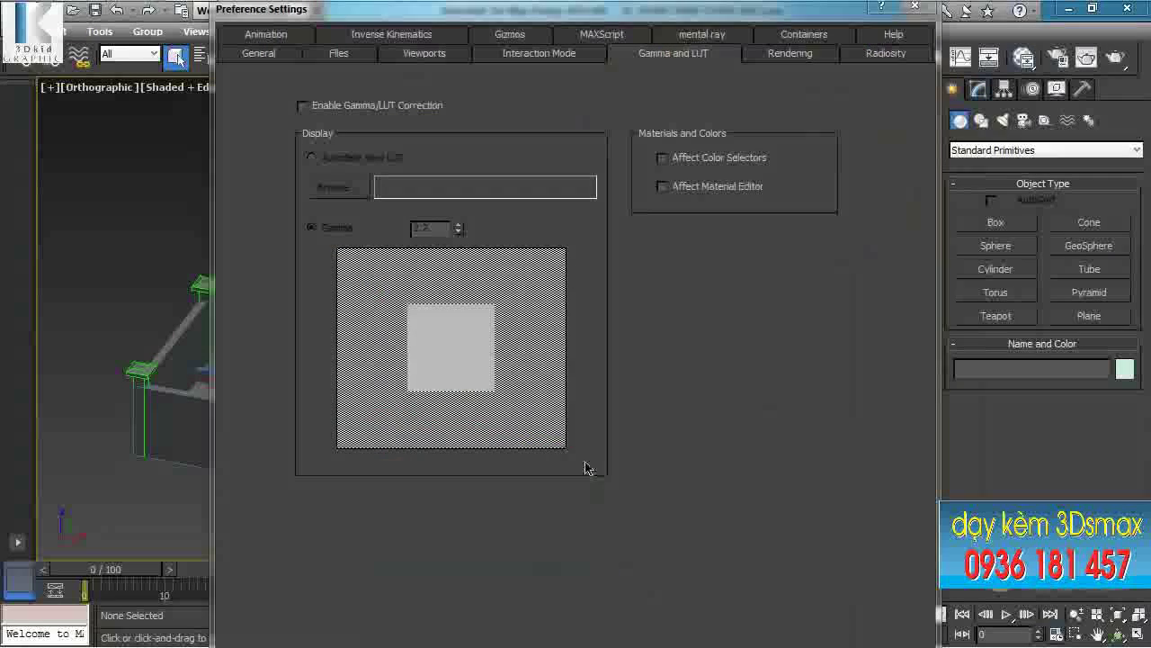
click(311, 110)
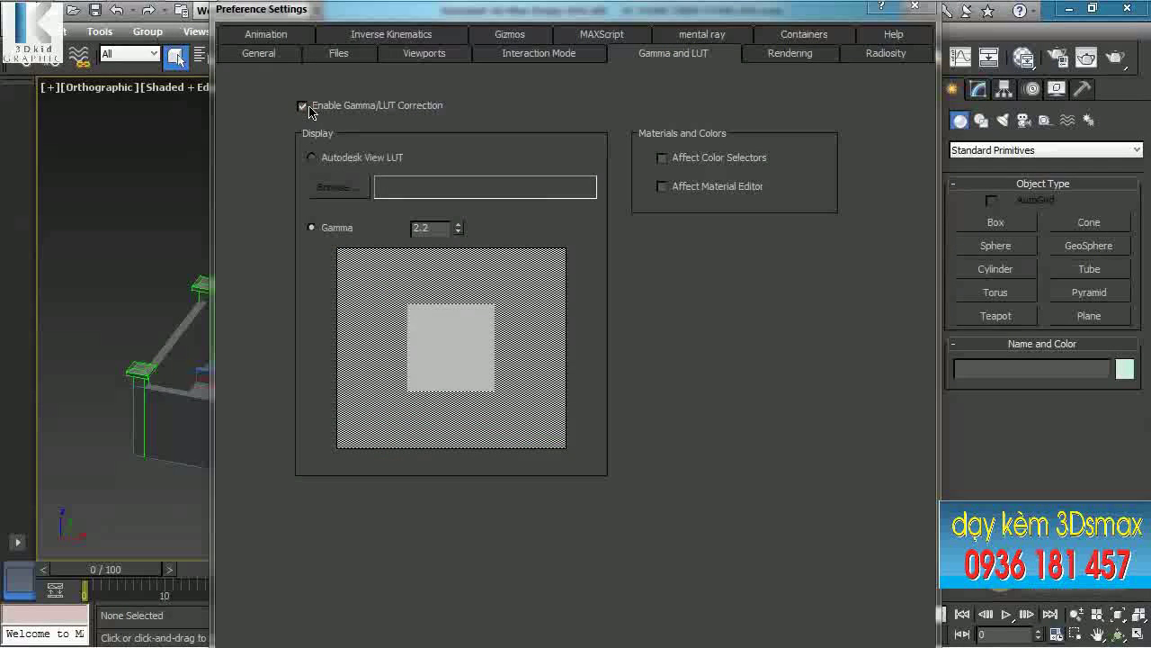
click(438, 230)
drag(438, 230, 410, 228)
drag(442, 227, 413, 231)
click(663, 159)
key(Return)
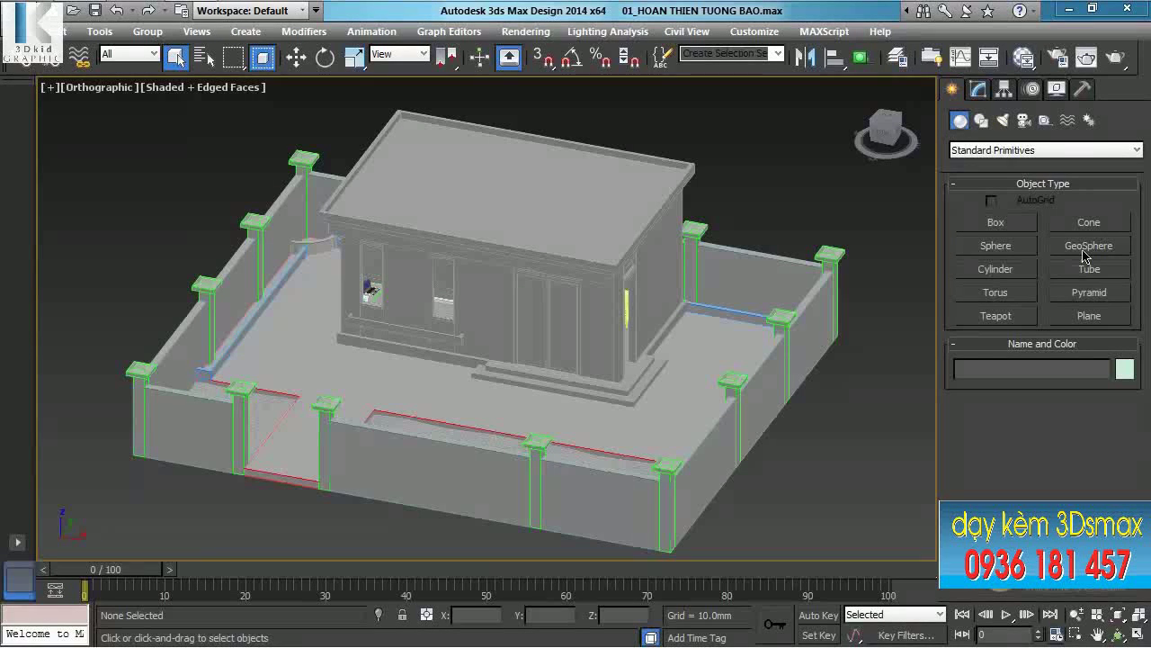
Assign V-Ray Adv 2.40.04 as the production renderer and save the renderer assignment as the default.
click(1061, 60)
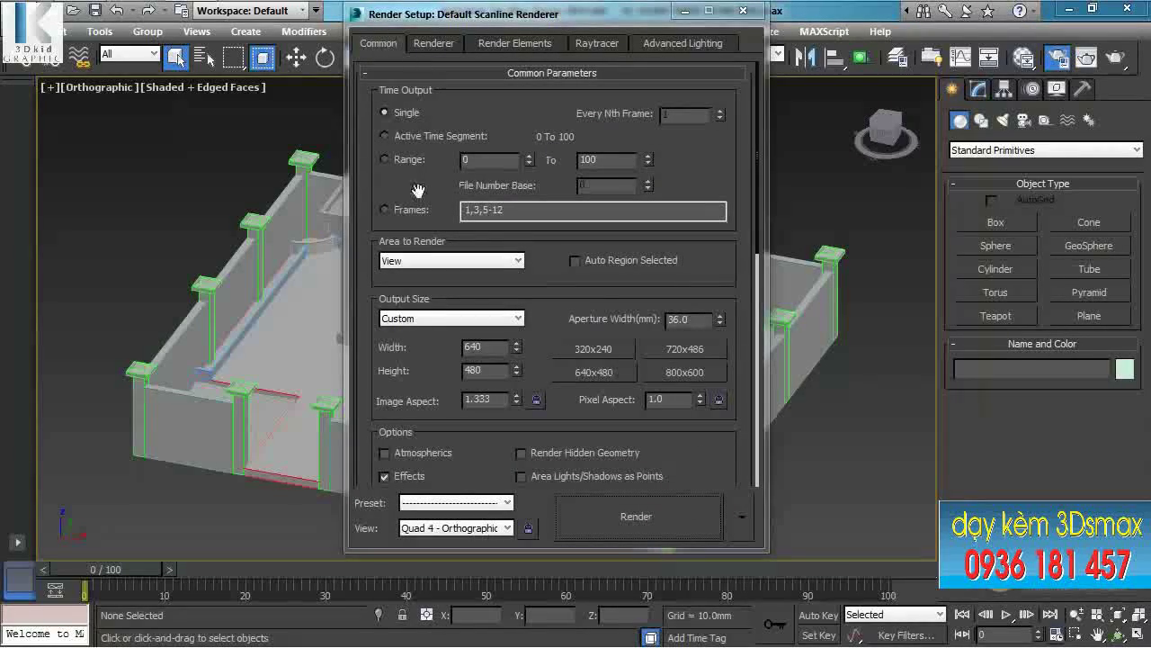
drag(367, 195, 364, 31)
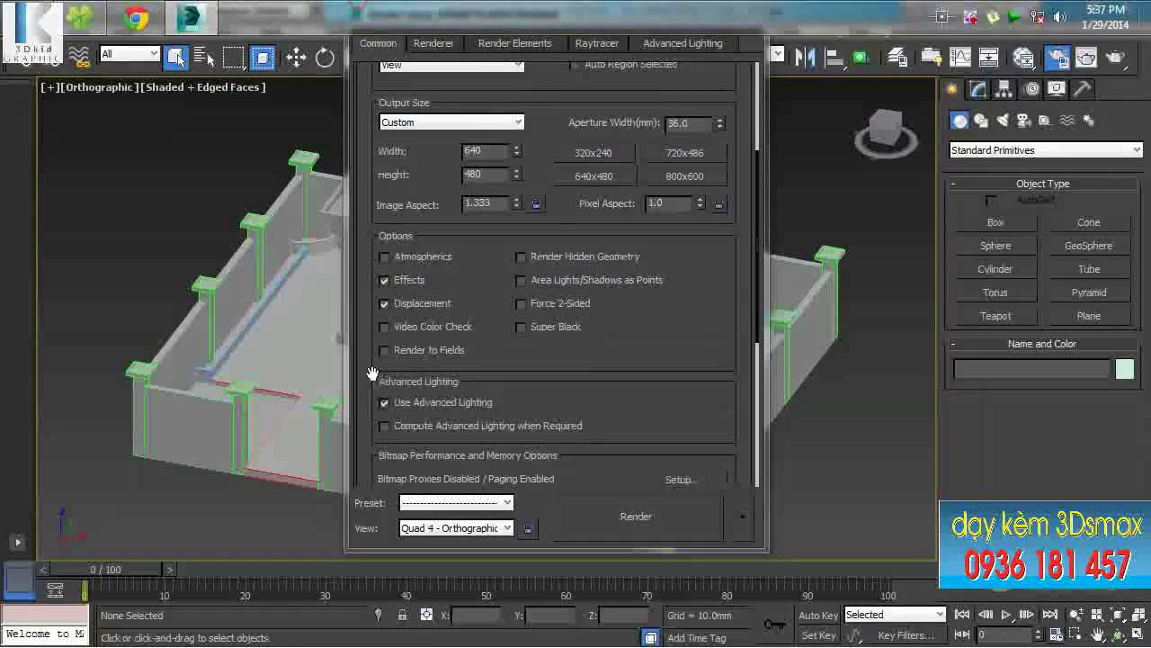
scroll(540, 414, down, 6)
scroll(573, 471, down, 2)
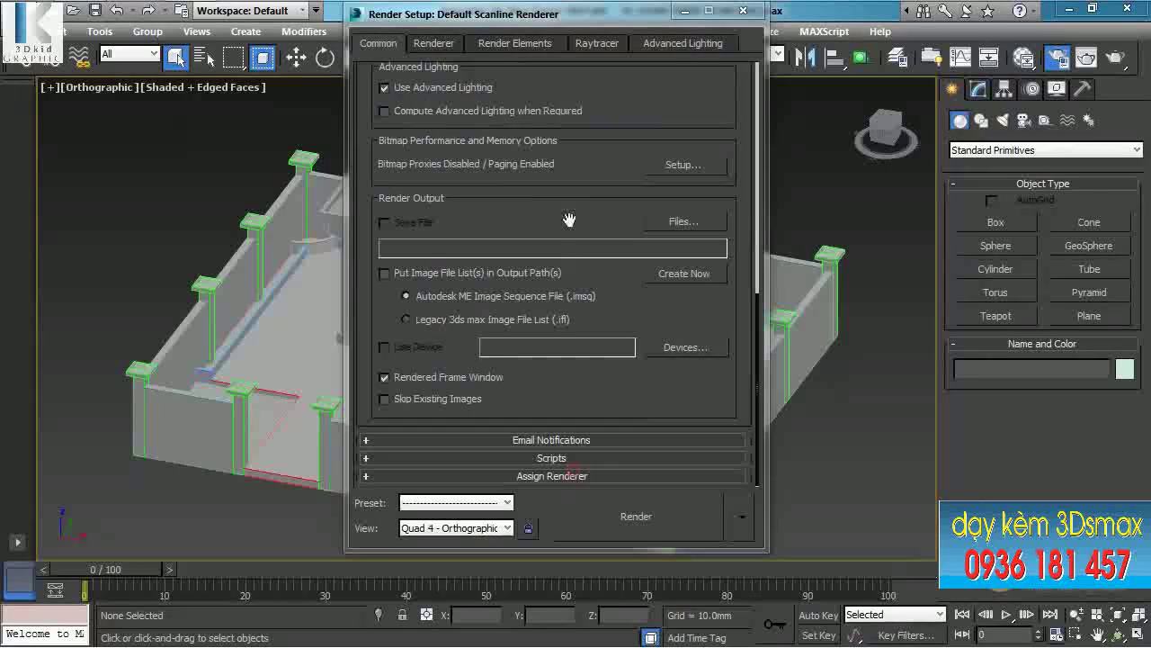
right_click(652, 392)
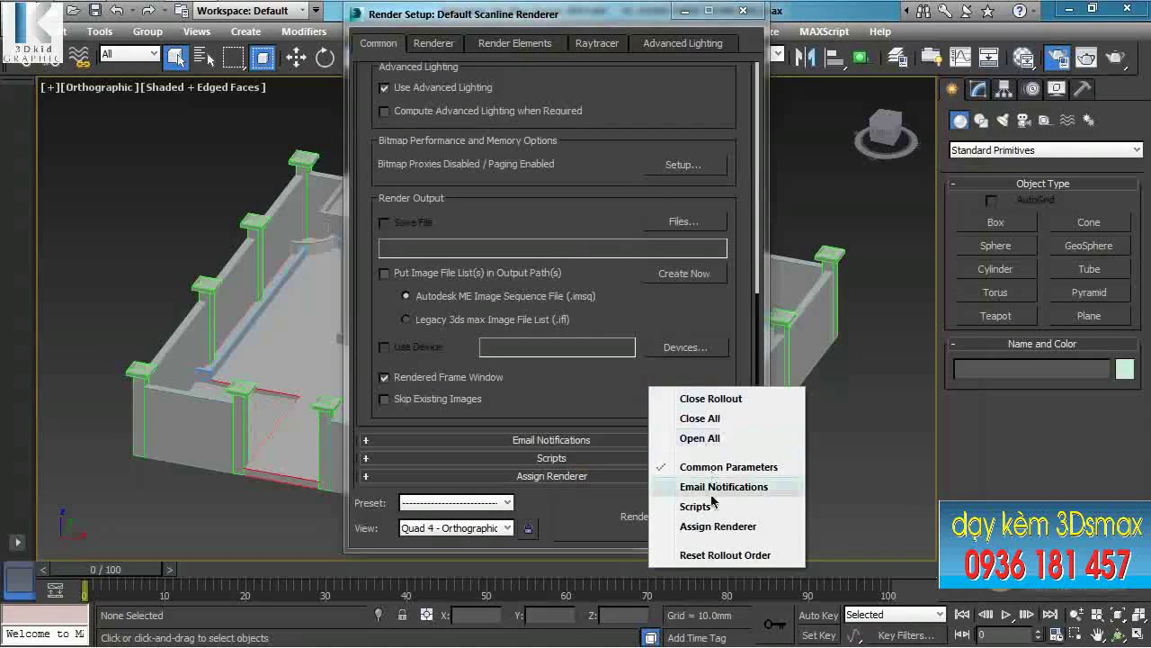
click(737, 527)
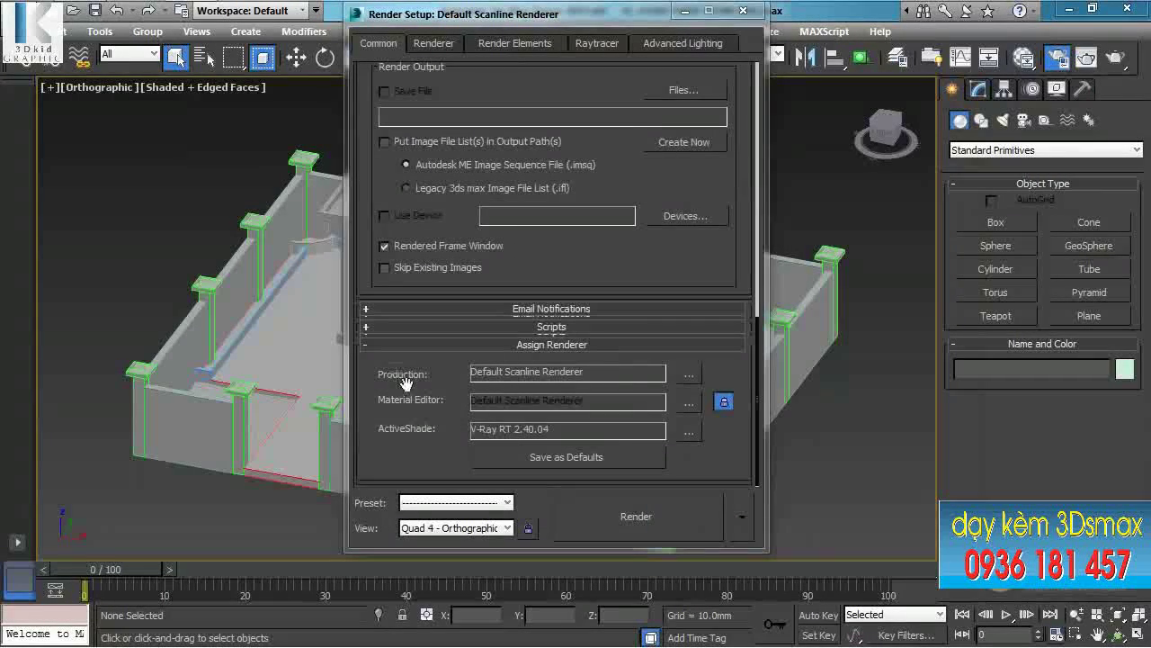
click(689, 374)
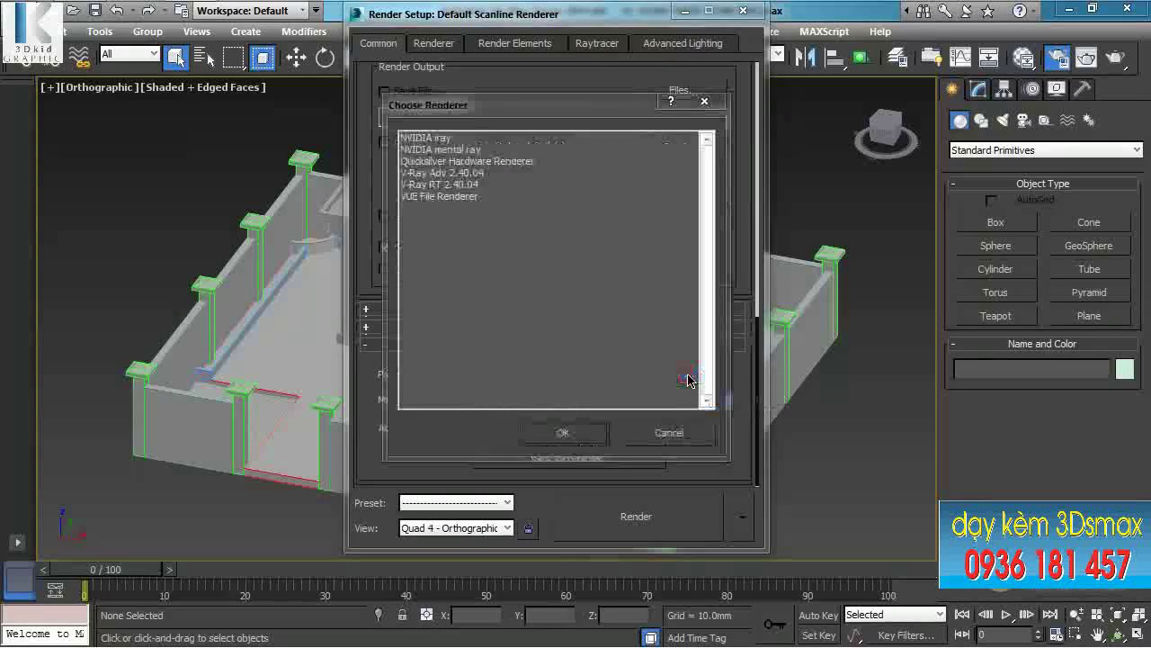
click(437, 175)
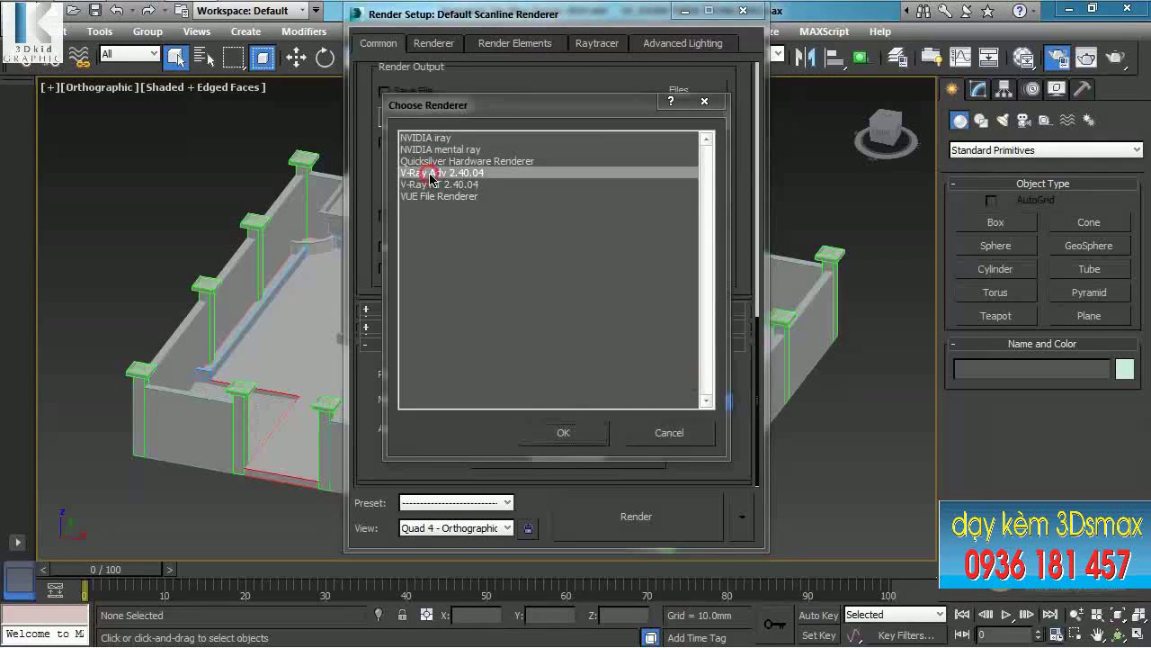
click(564, 432)
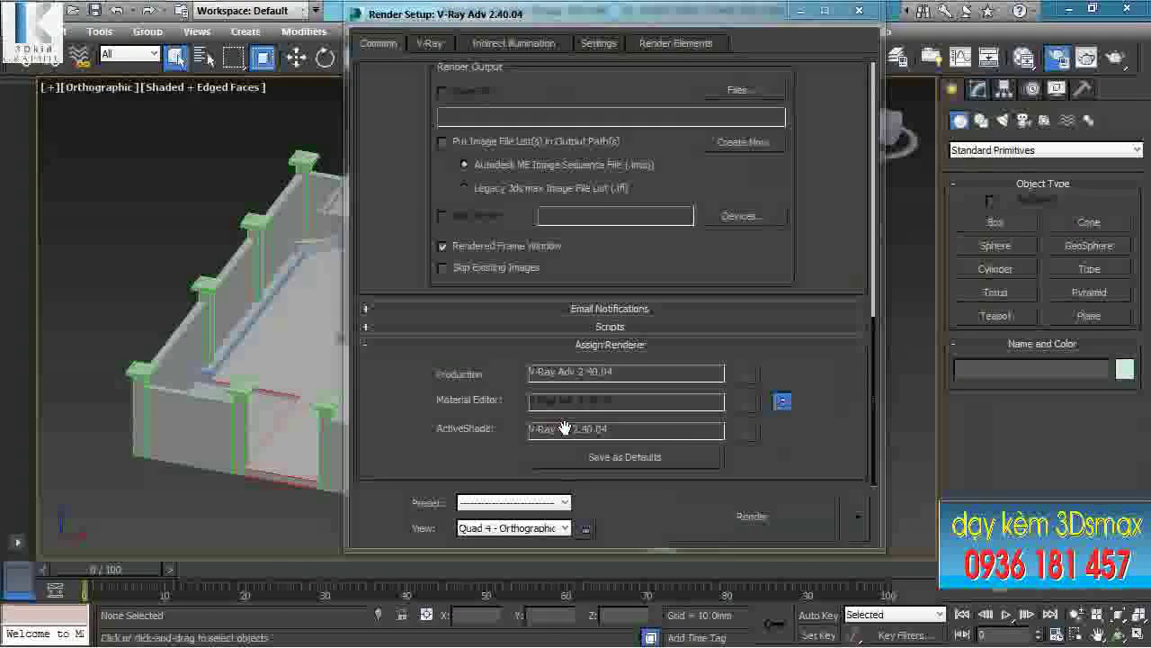
click(634, 459)
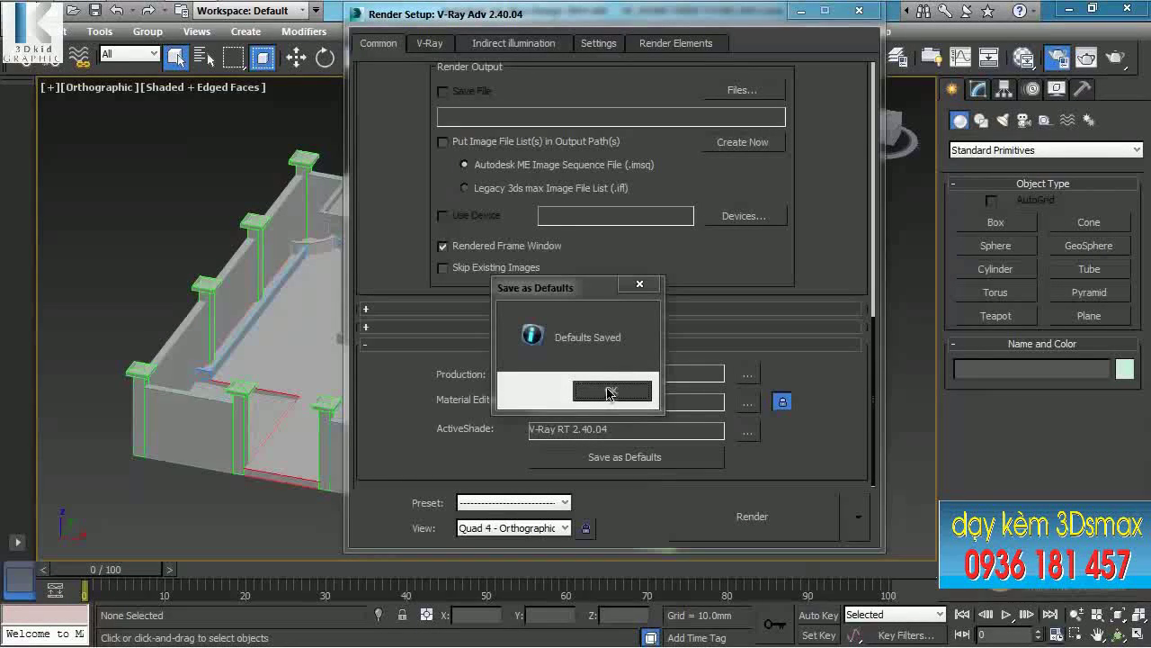
click(611, 392)
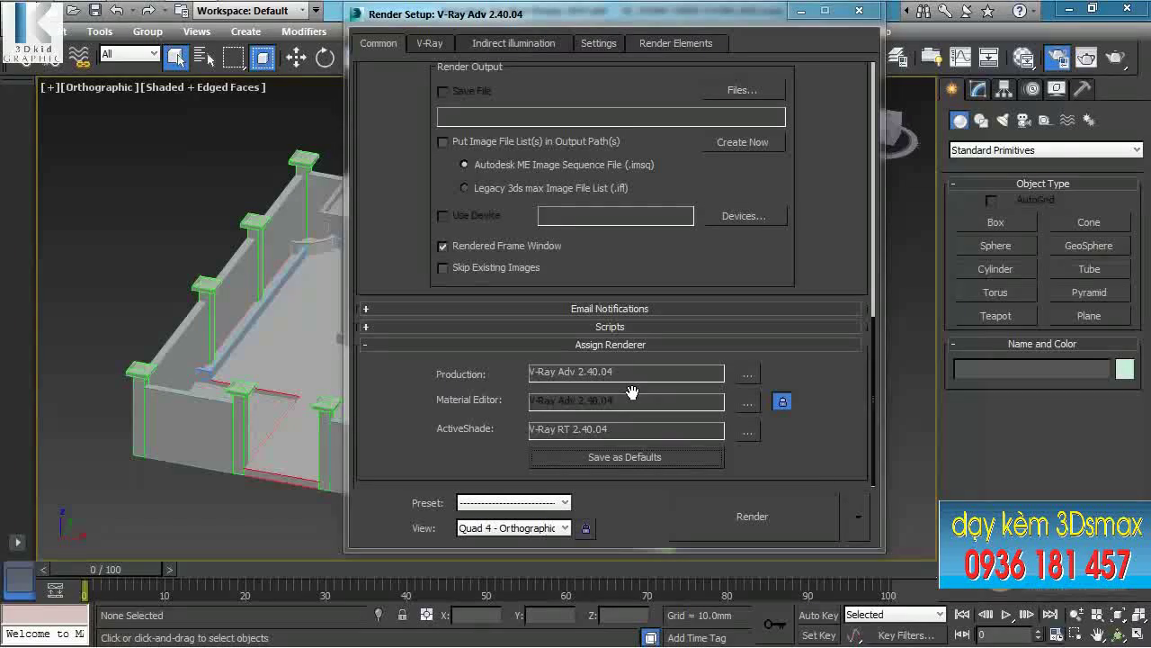
Try a custom render output width of 1200 in the common parameters.
scroll(396, 153, up, 10)
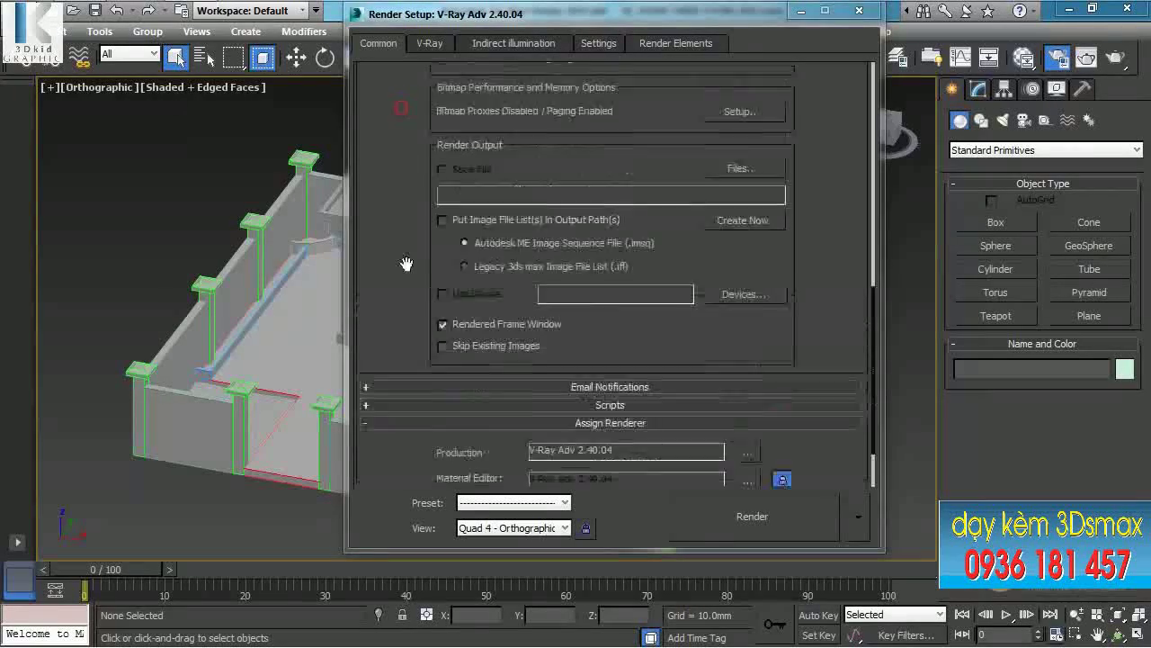
drag(392, 175, 422, 211)
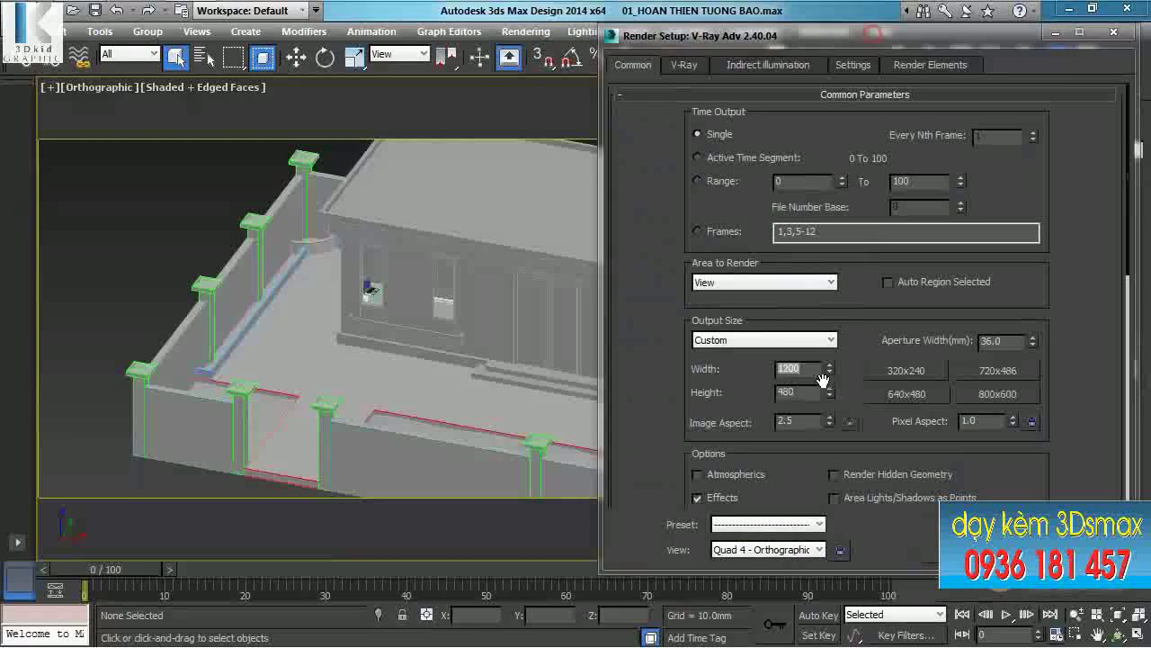
click(809, 392)
drag(775, 393, 746, 398)
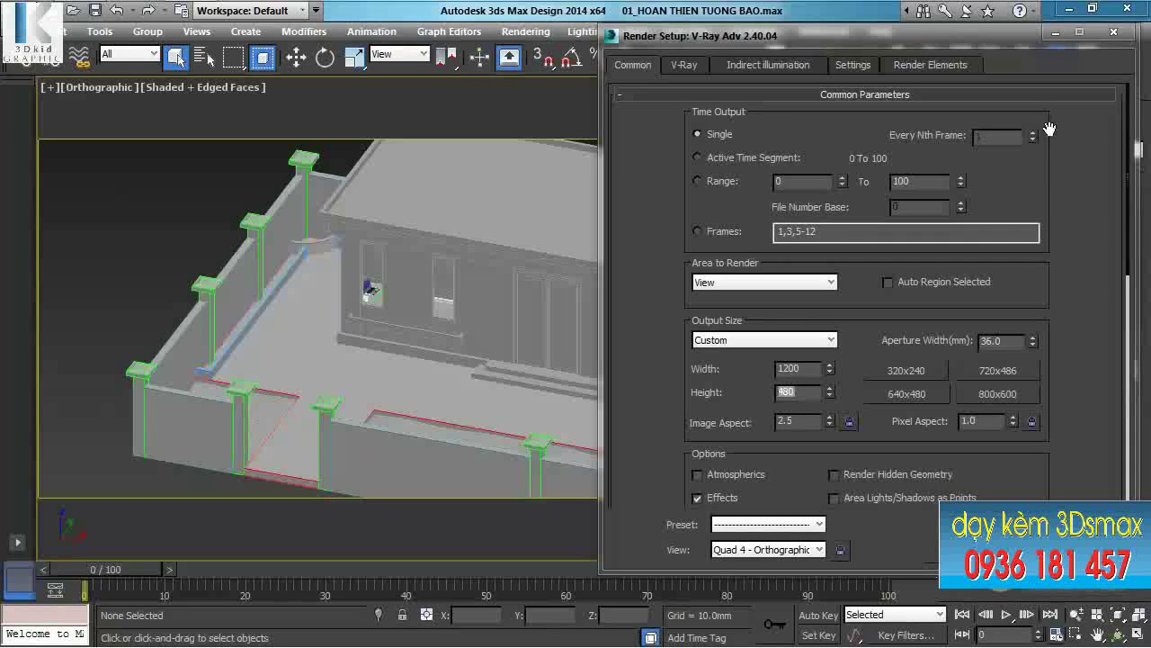
Set the render output size to the 800x600 preset.
click(997, 398)
drag(972, 41, 944, 40)
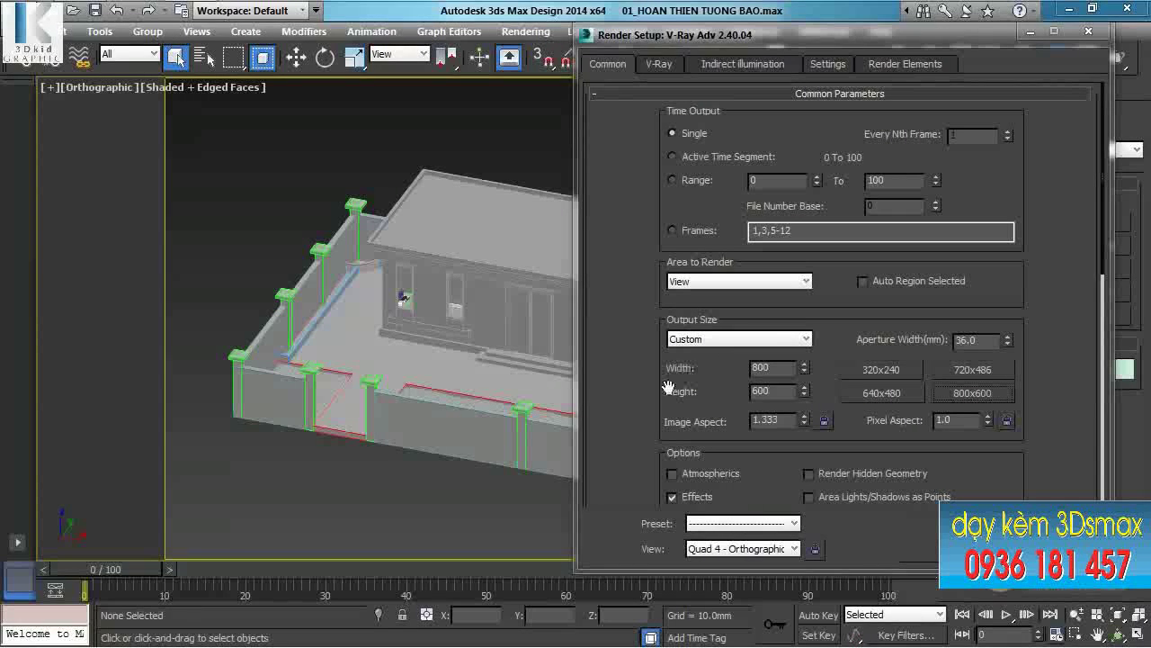
drag(668, 387, 665, 353)
double_click(772, 333)
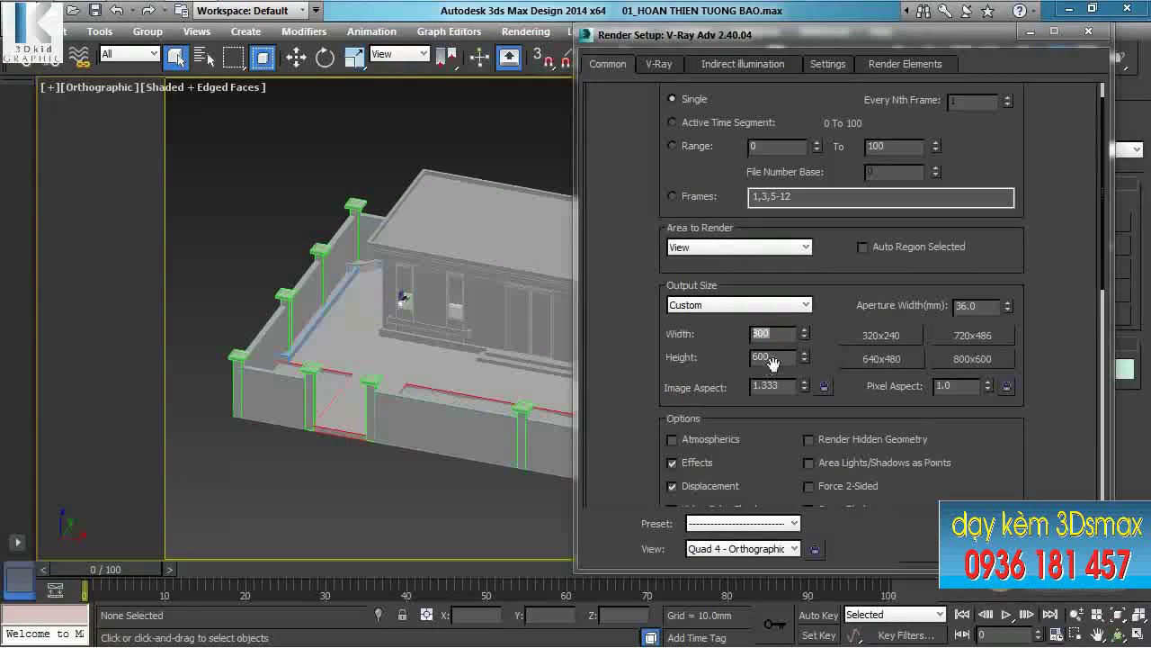
drag(779, 356, 691, 349)
drag(777, 333, 705, 333)
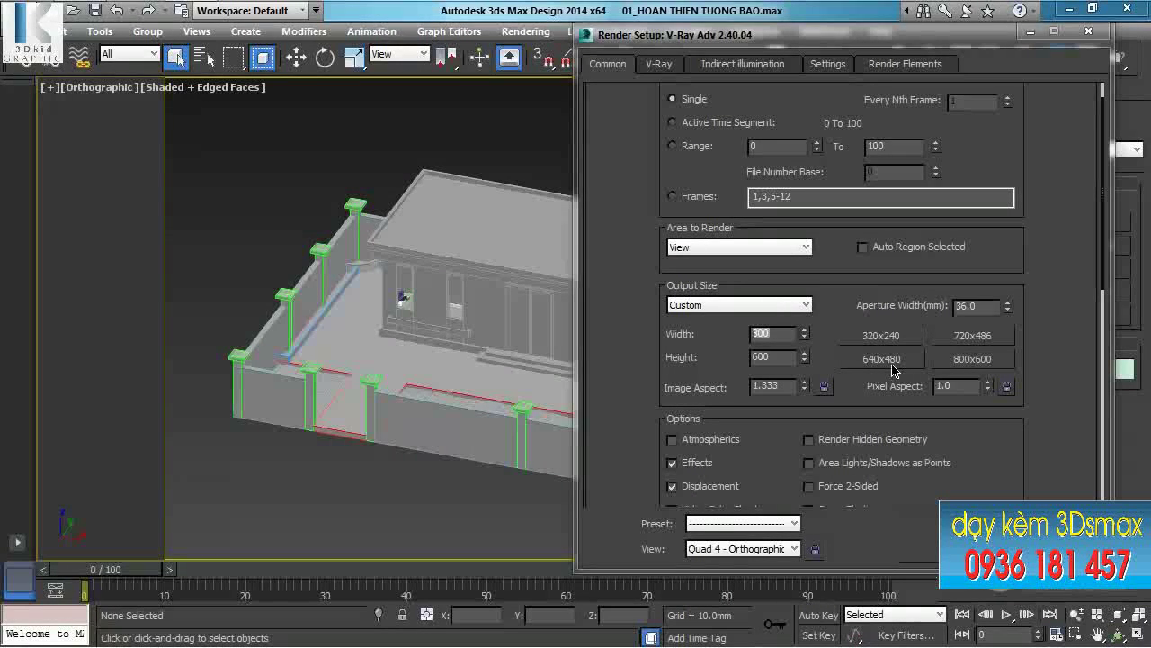
In V-Ray color mapping, set the mode to Color mapping and gamma and enable Clamp output.
click(663, 69)
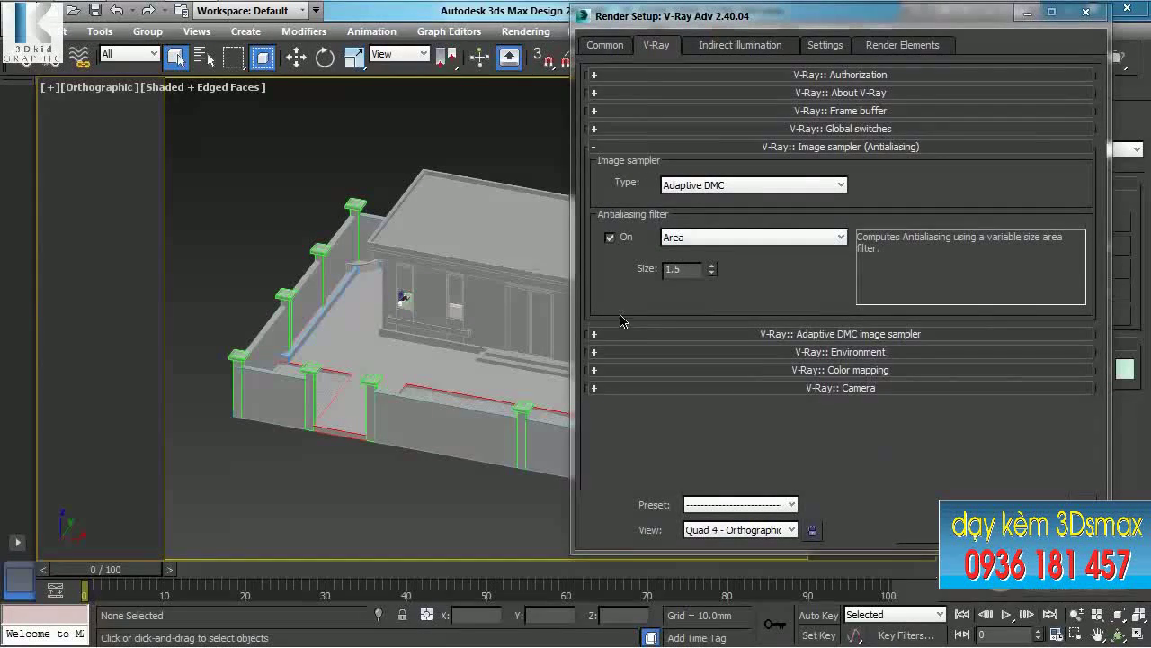
click(862, 374)
scroll(612, 414, down, 1)
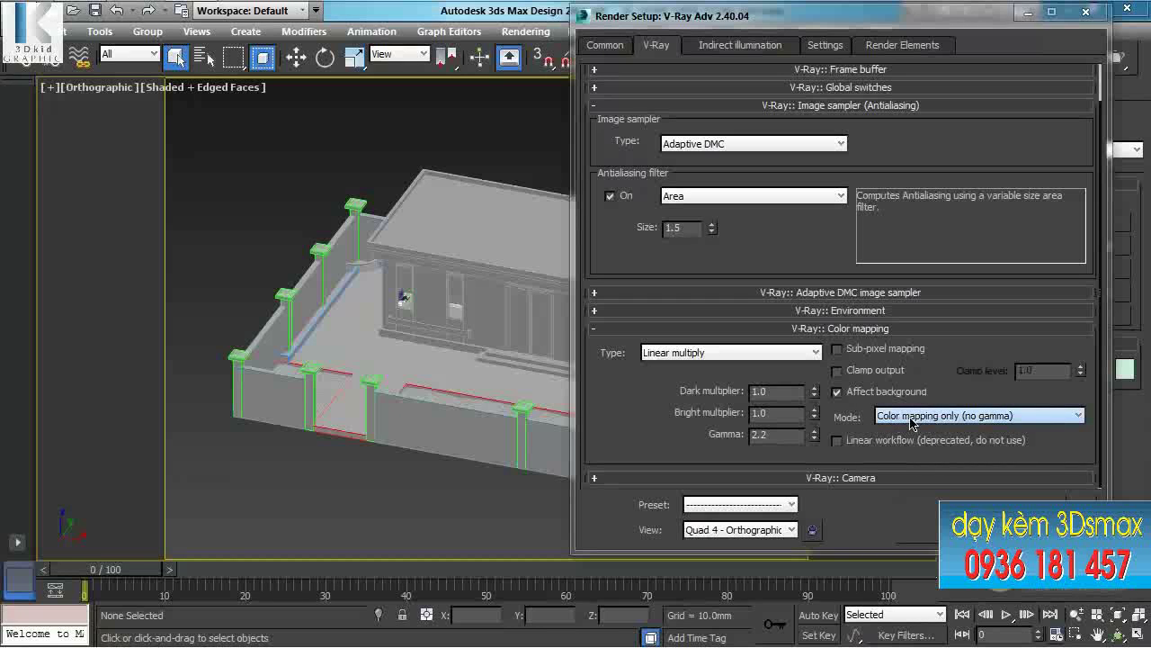
click(950, 417)
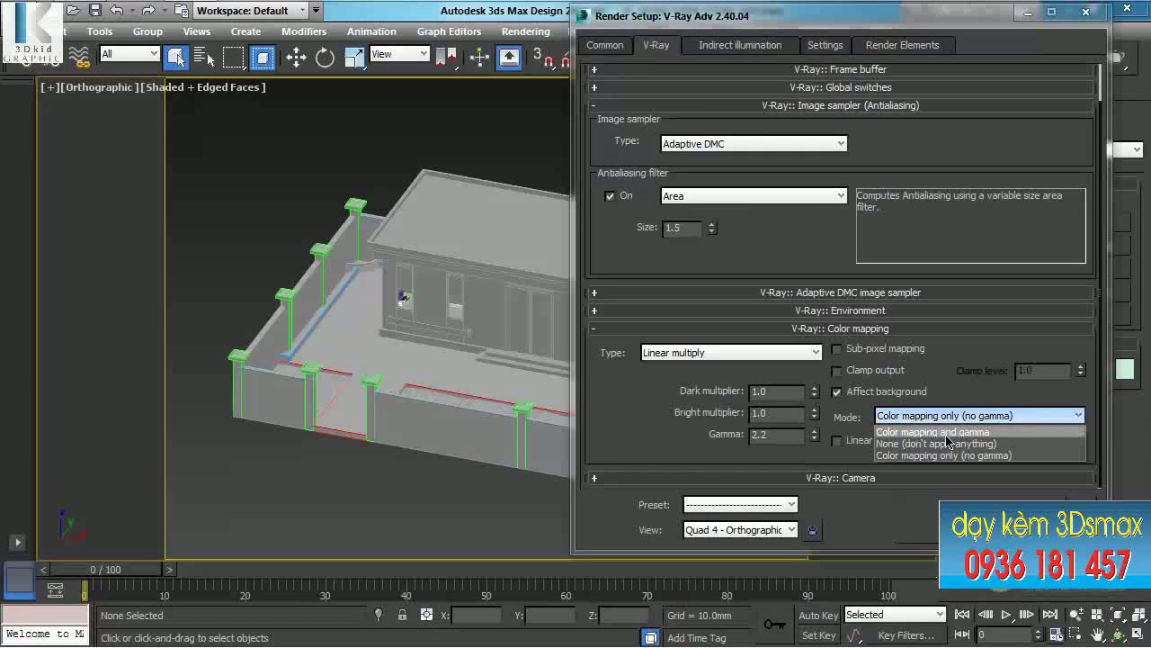
click(948, 433)
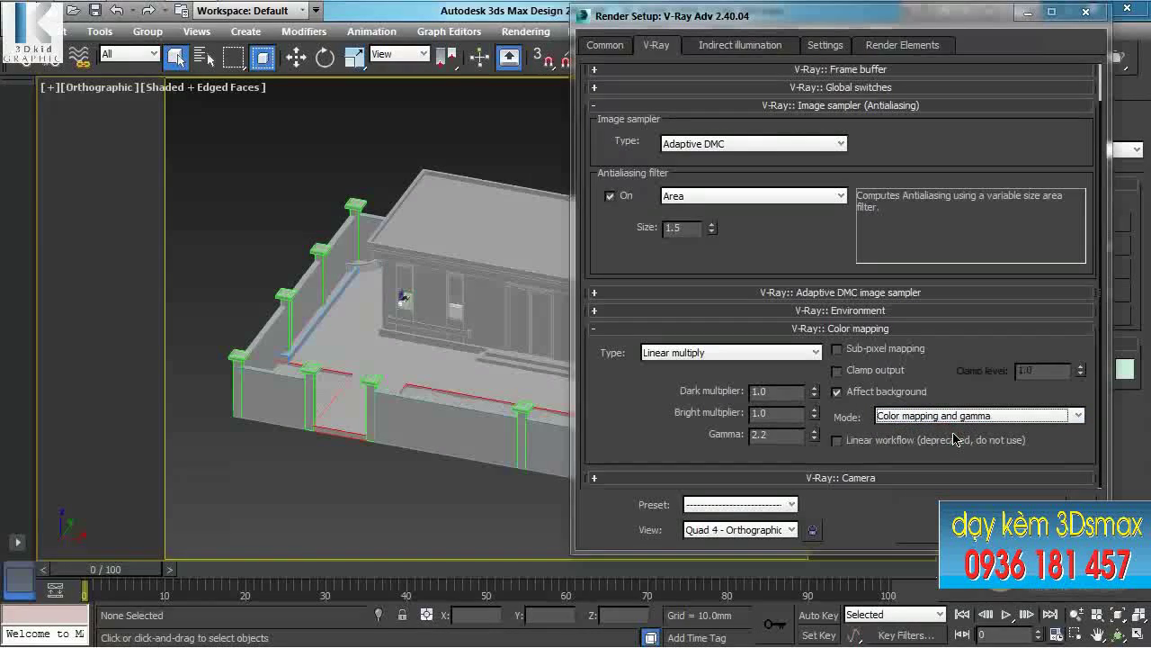
click(838, 371)
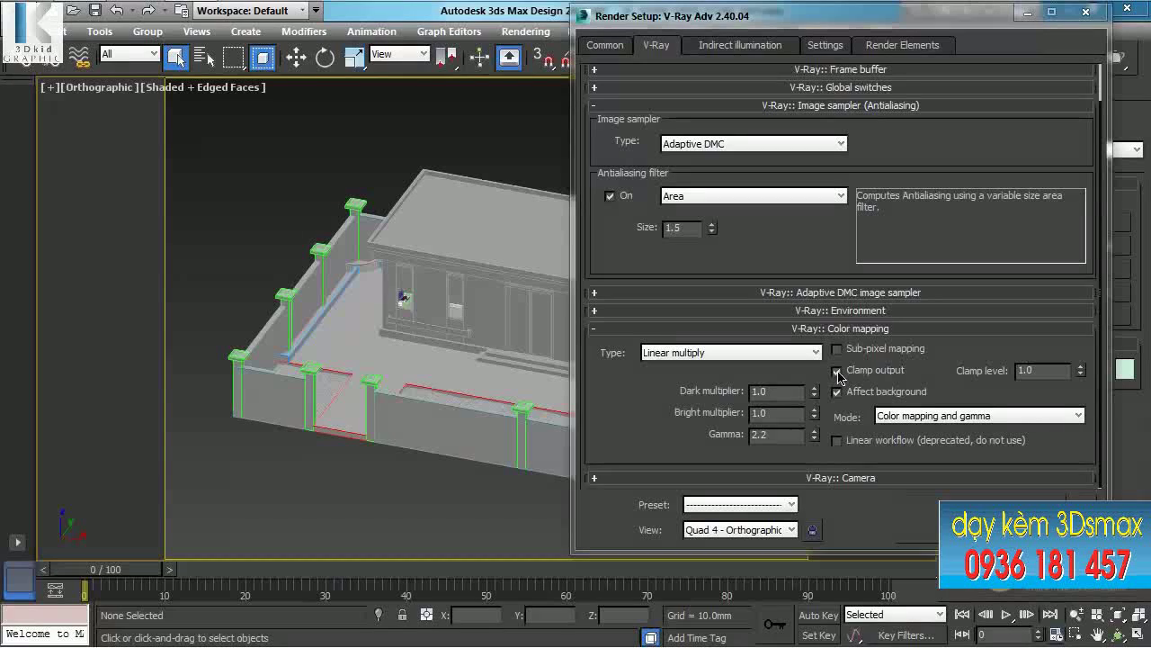
double_click(776, 435)
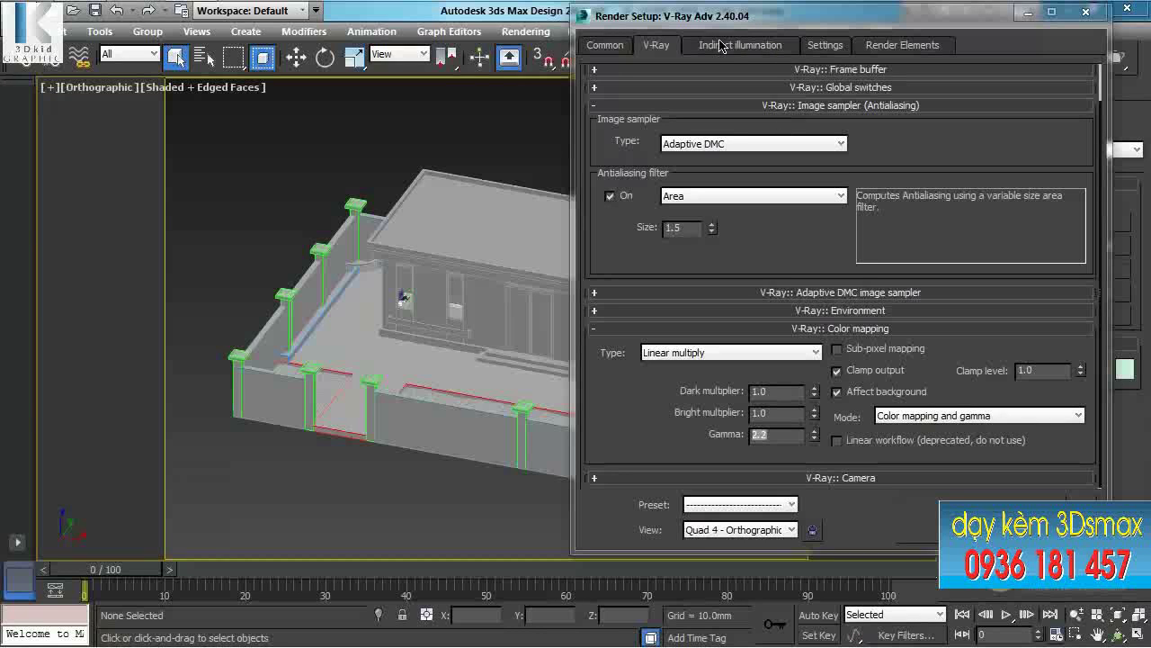
Turn on V-Ray indirect illumination and set the secondary bounces GI engine to Light cache.
click(762, 49)
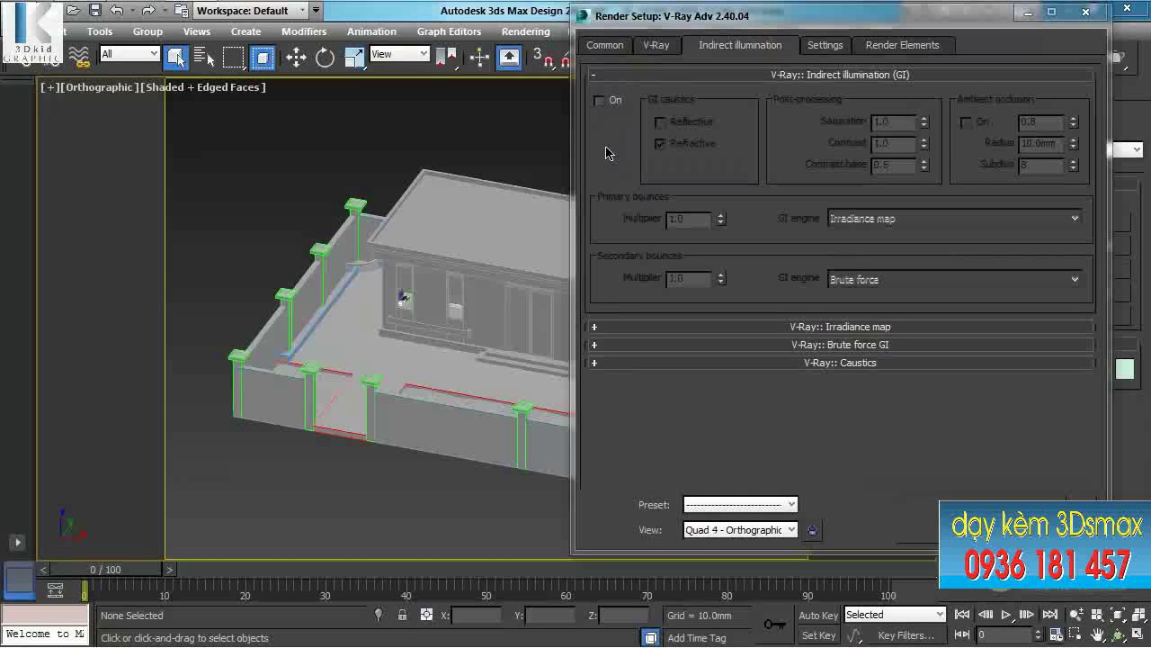
click(600, 102)
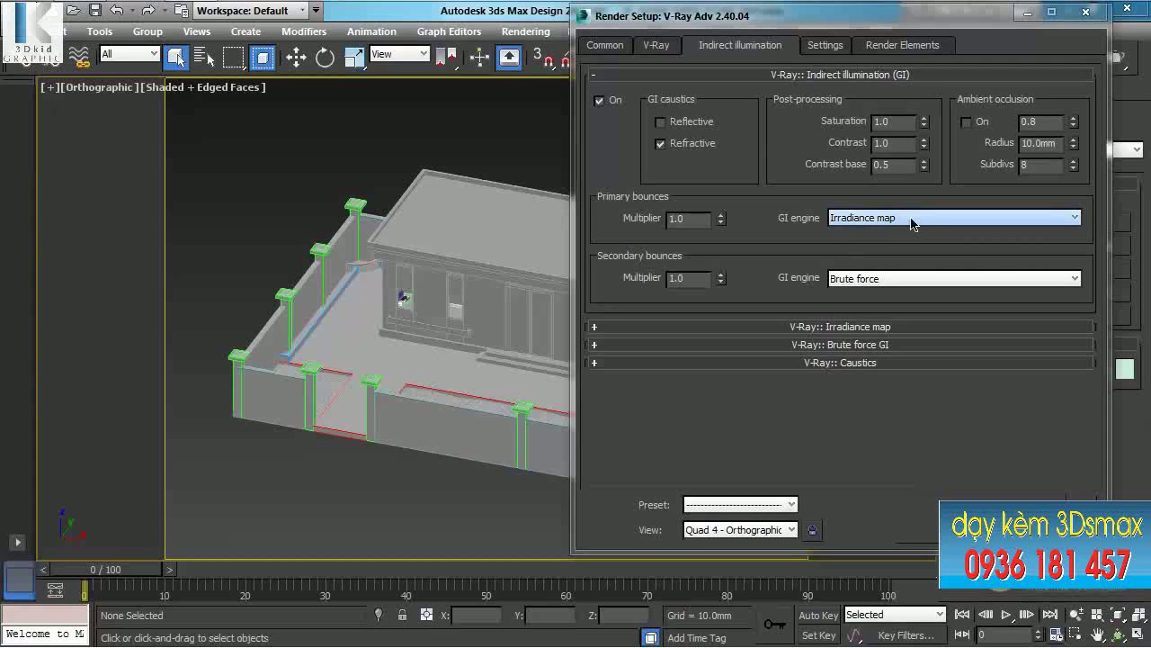
click(910, 284)
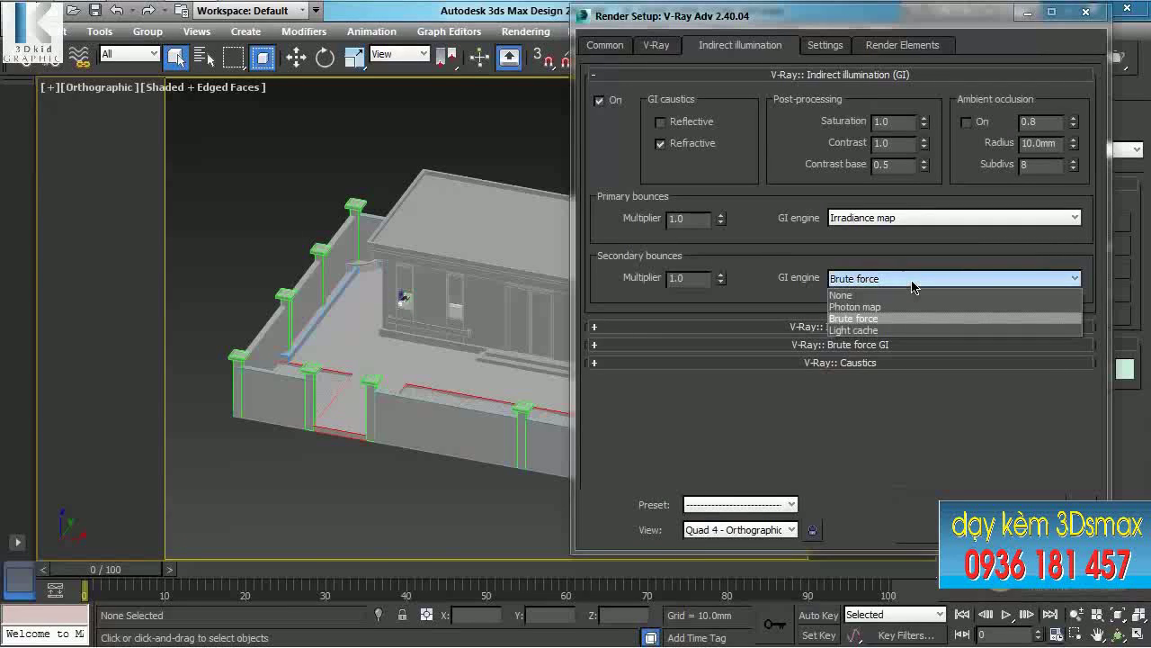
click(872, 330)
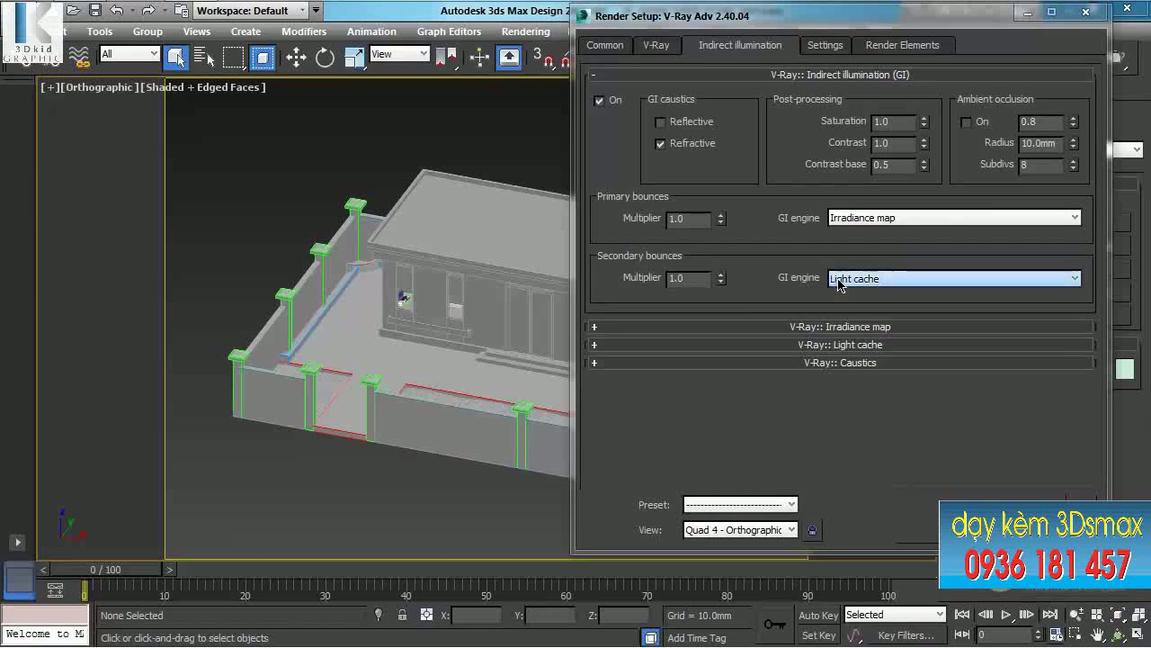
Set the V-Ray irradiance map's built-in preset to Very low.
click(873, 327)
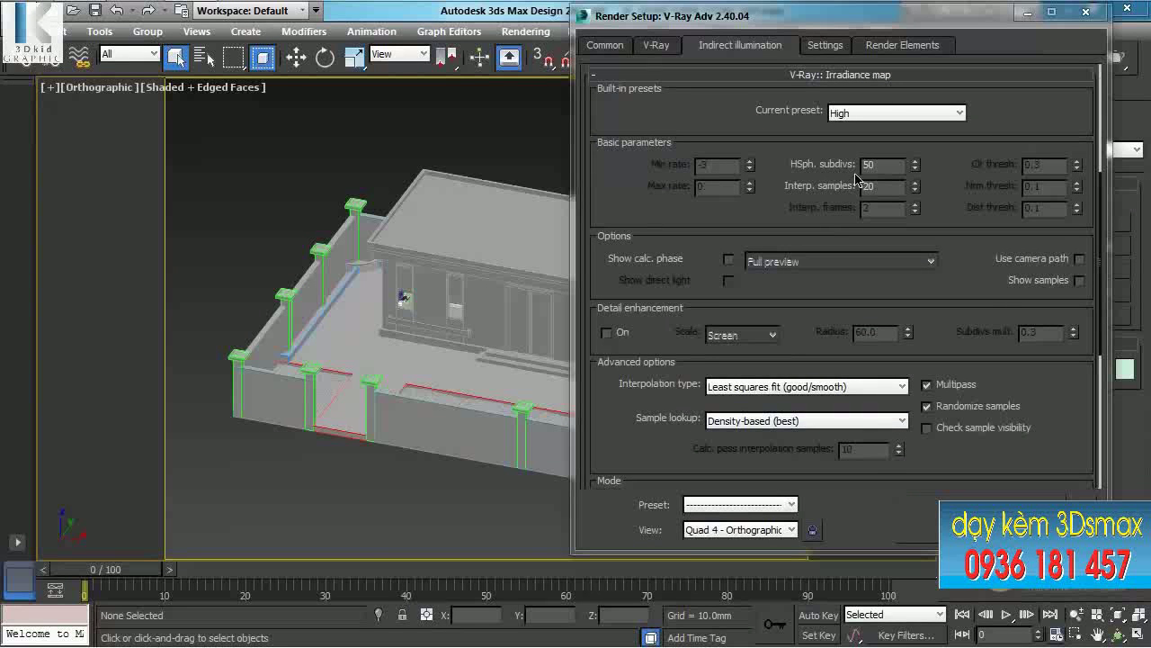
scroll(809, 167, up, 1)
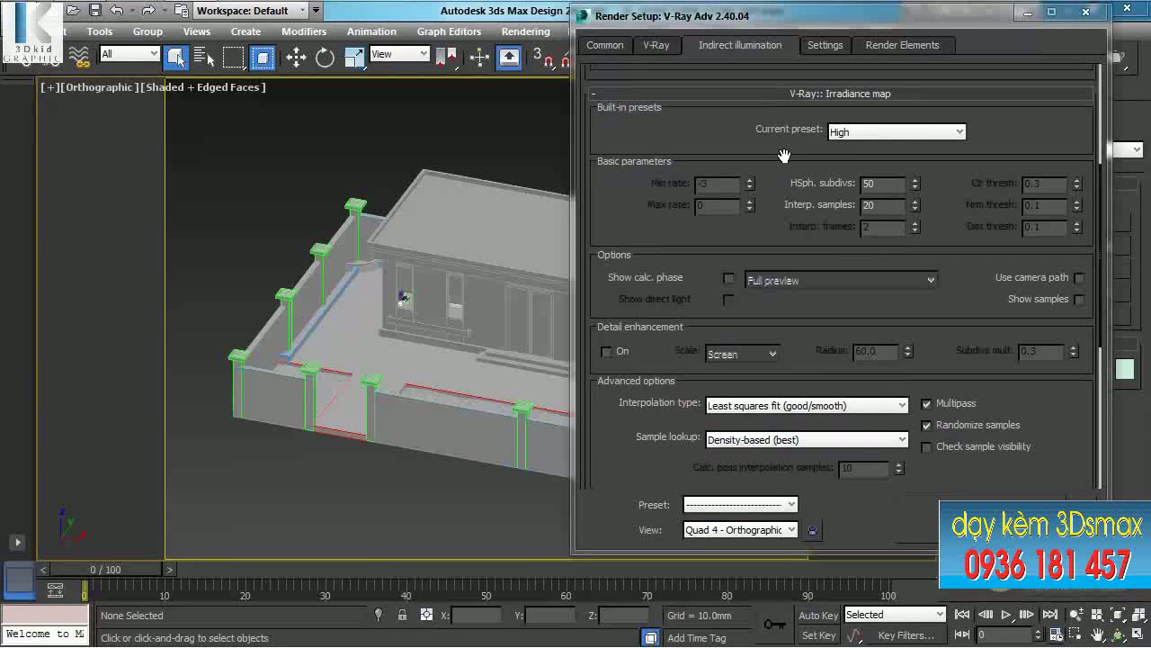
click(891, 131)
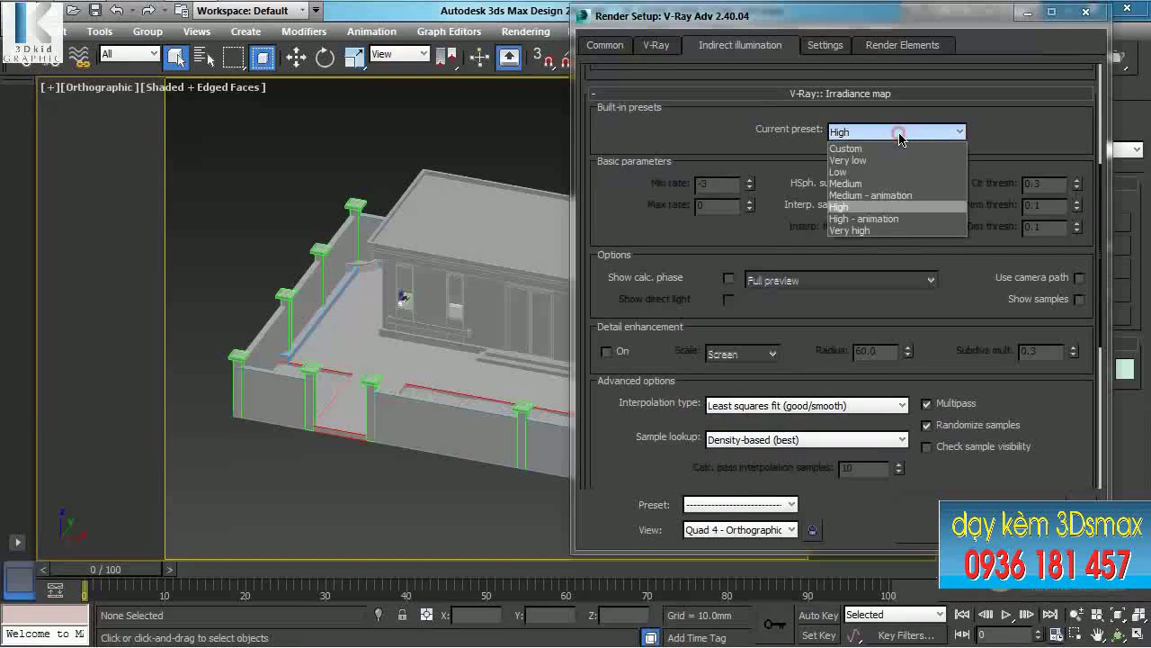
click(860, 160)
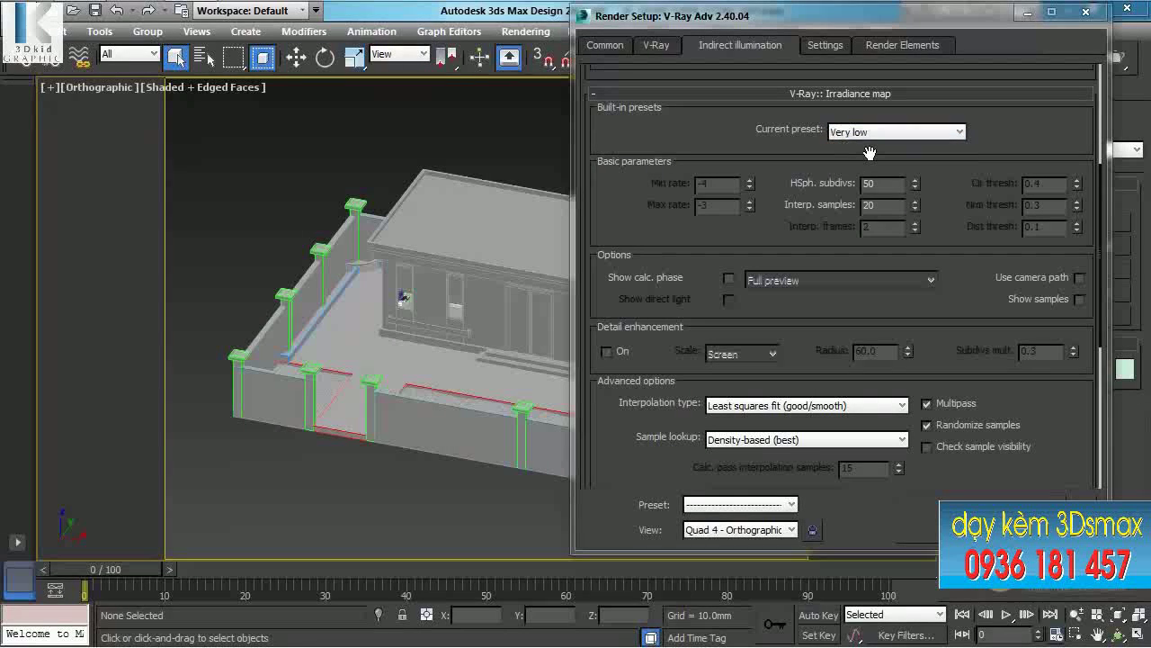
scroll(766, 150, down, 2)
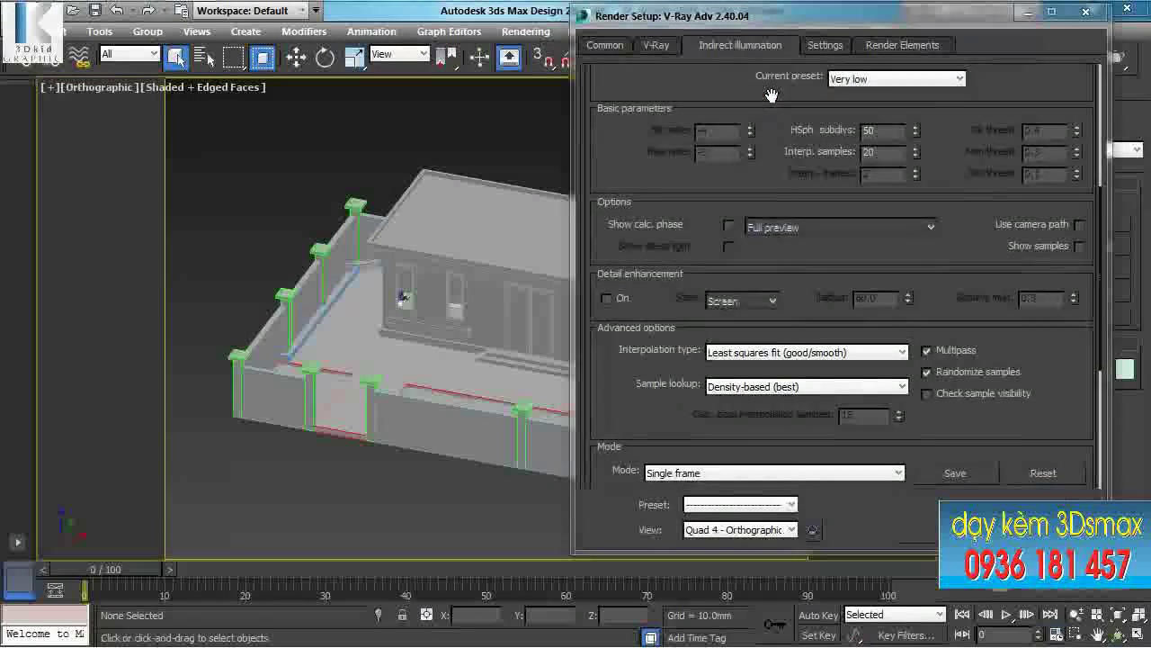
scroll(779, 173, up, 3)
scroll(779, 173, down, 3)
scroll(779, 162, up, 2)
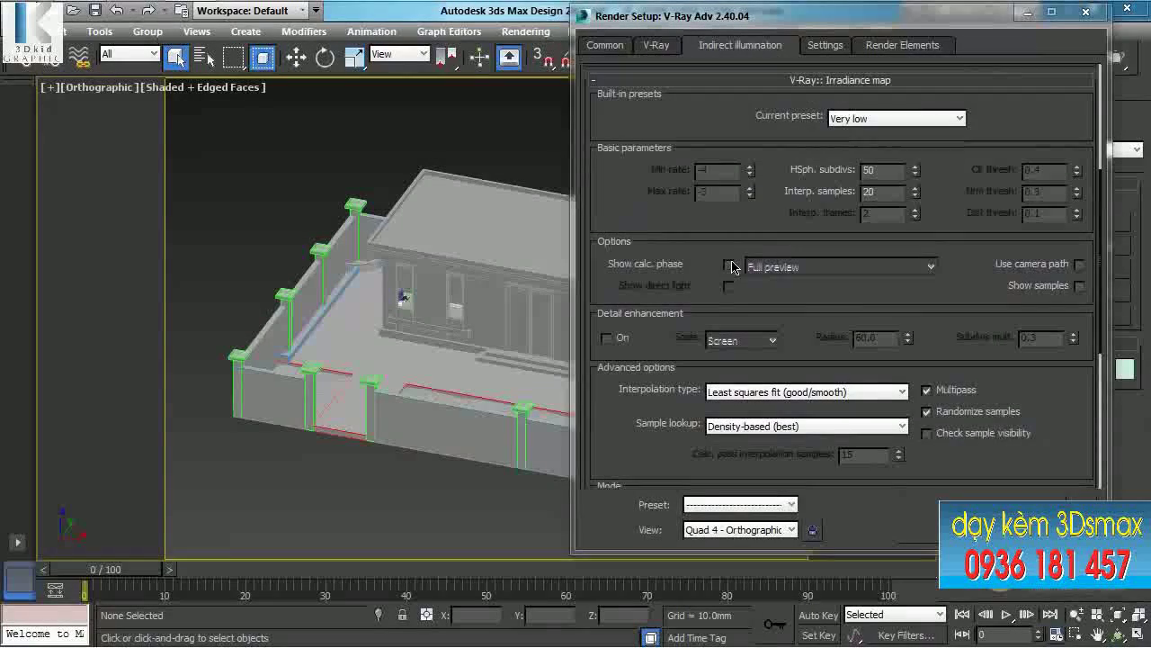
Enable Show calc. phase for the irradiance map with the Show new samples as brighter option.
click(729, 267)
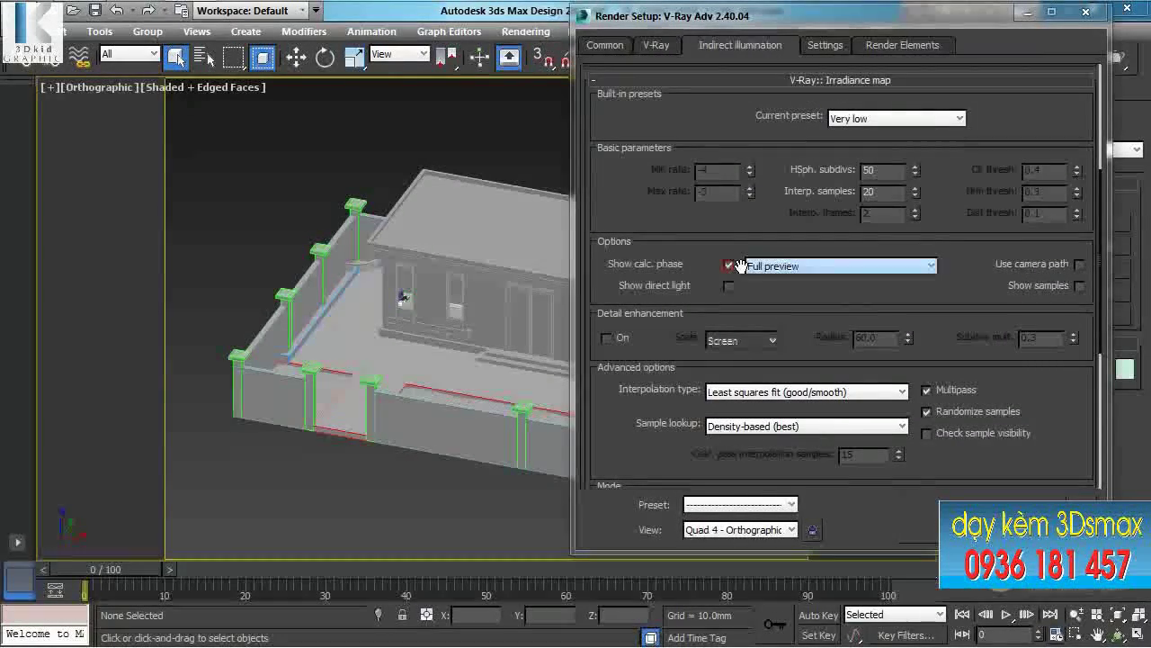
click(812, 266)
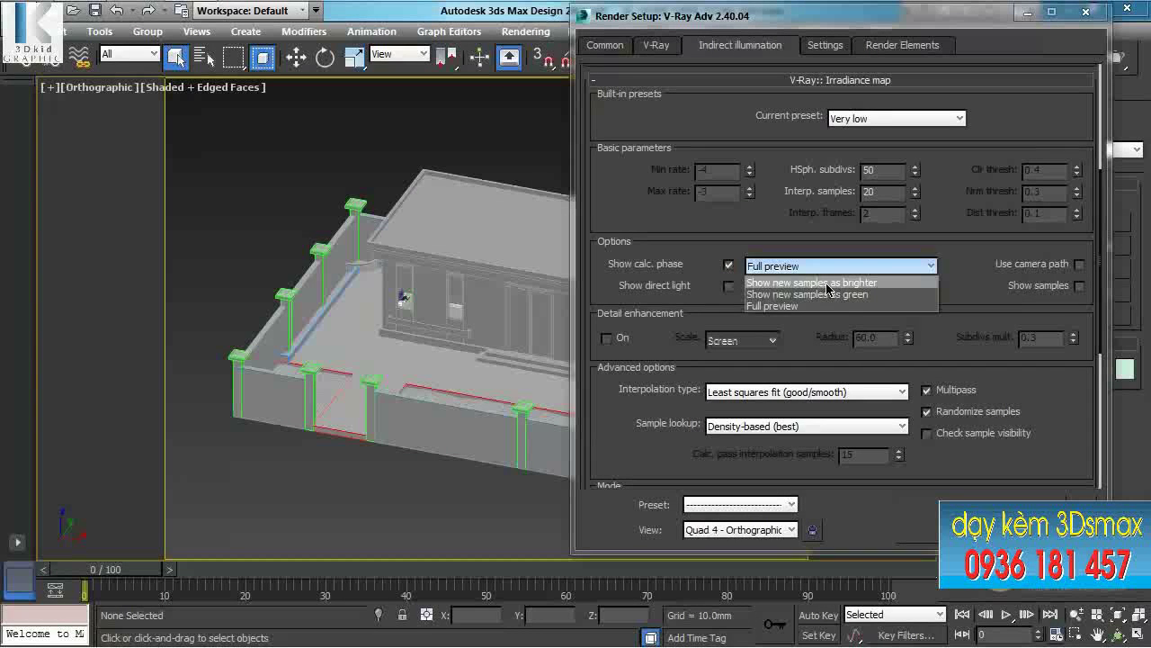
click(864, 283)
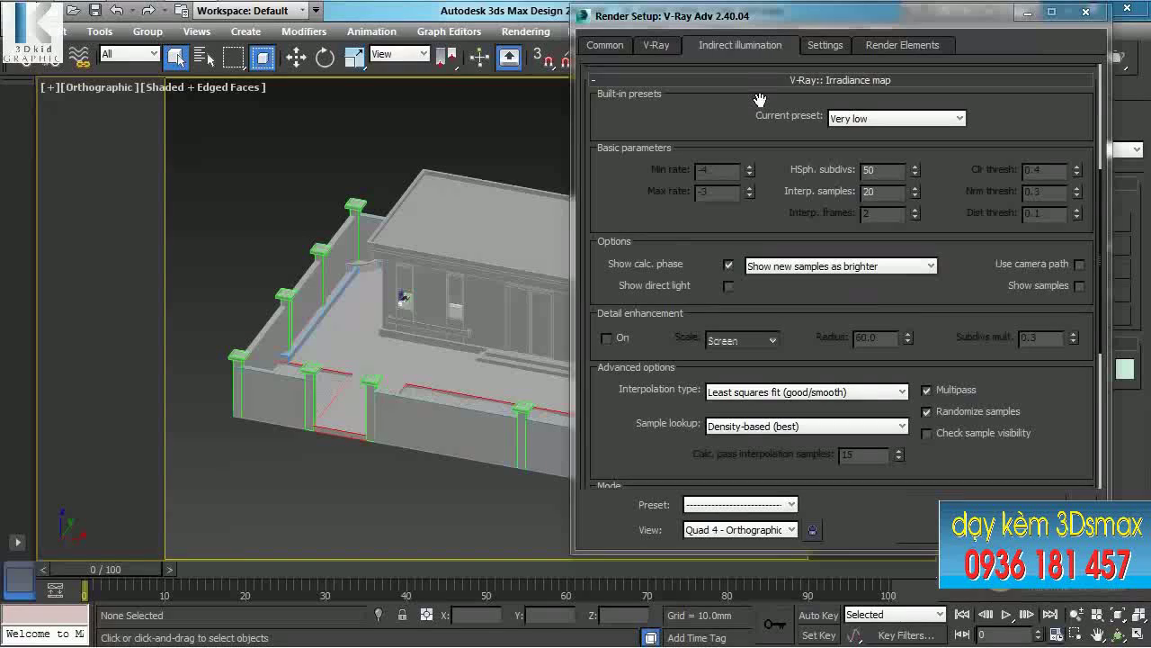
click(853, 84)
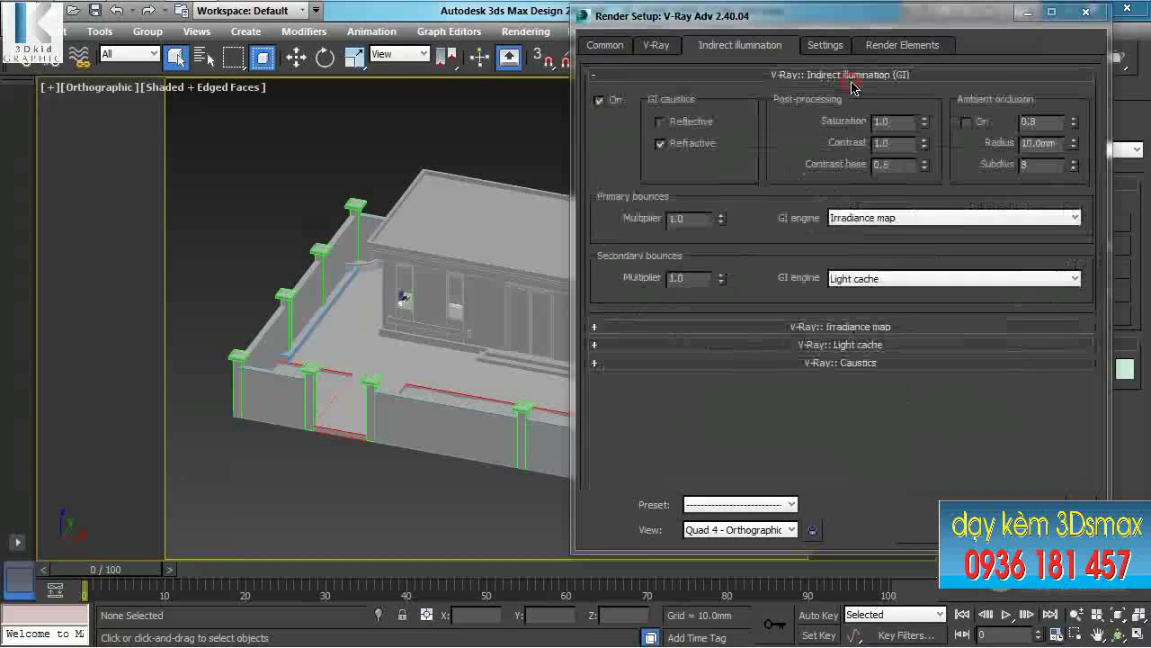
Set the V-Ray light cache subdivs to 50.
click(842, 353)
drag(651, 141, 649, 201)
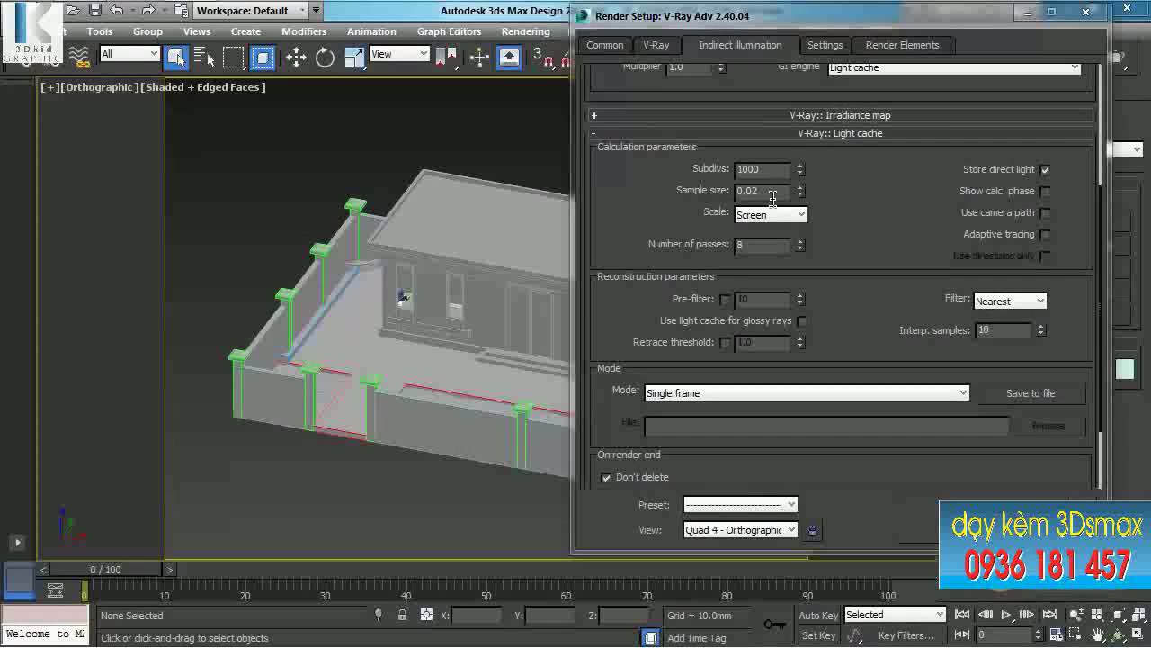
double_click(774, 168)
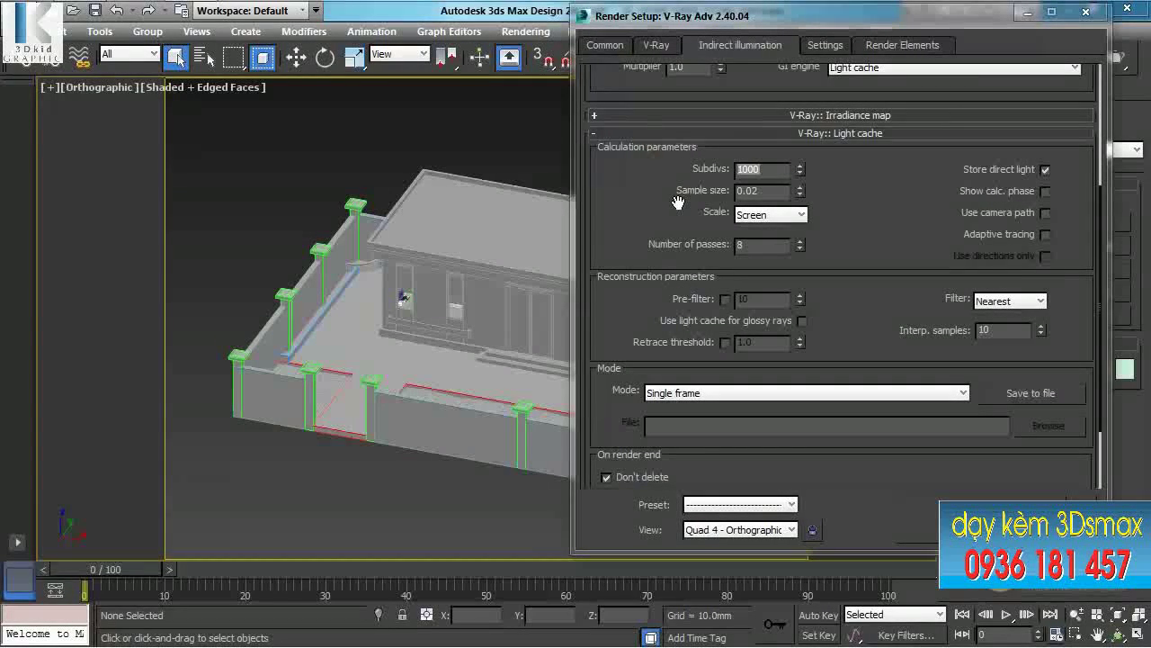
text(50)
click(807, 135)
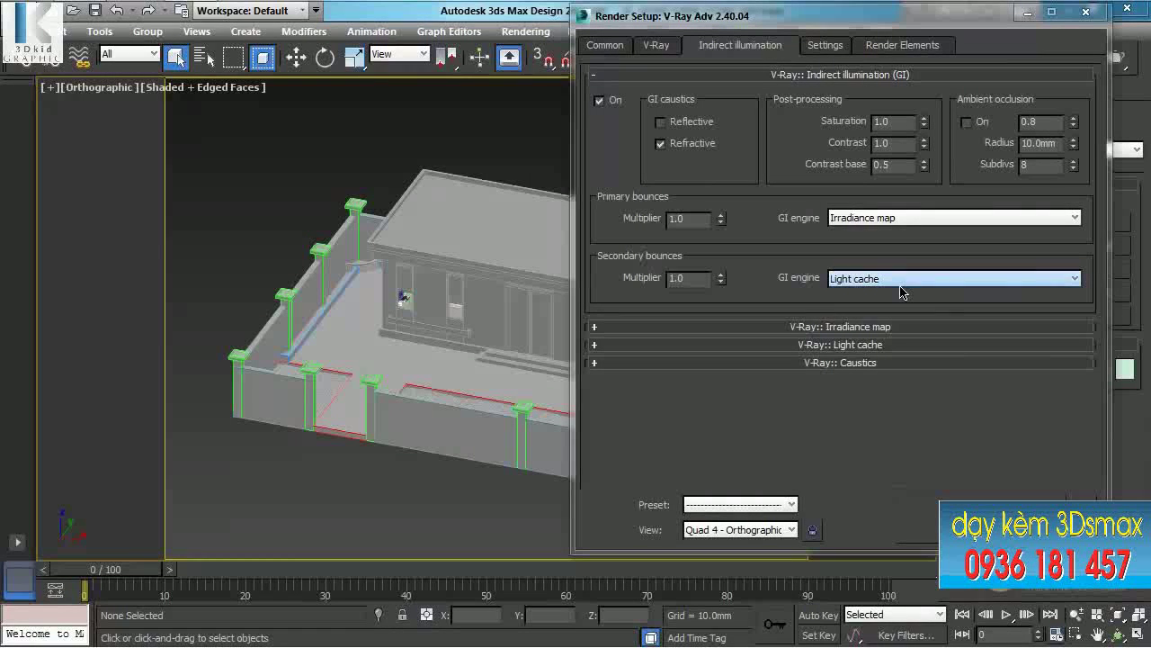
Disable Show window for the V-Ray log in the V-Ray system settings and close the render setup.
click(825, 45)
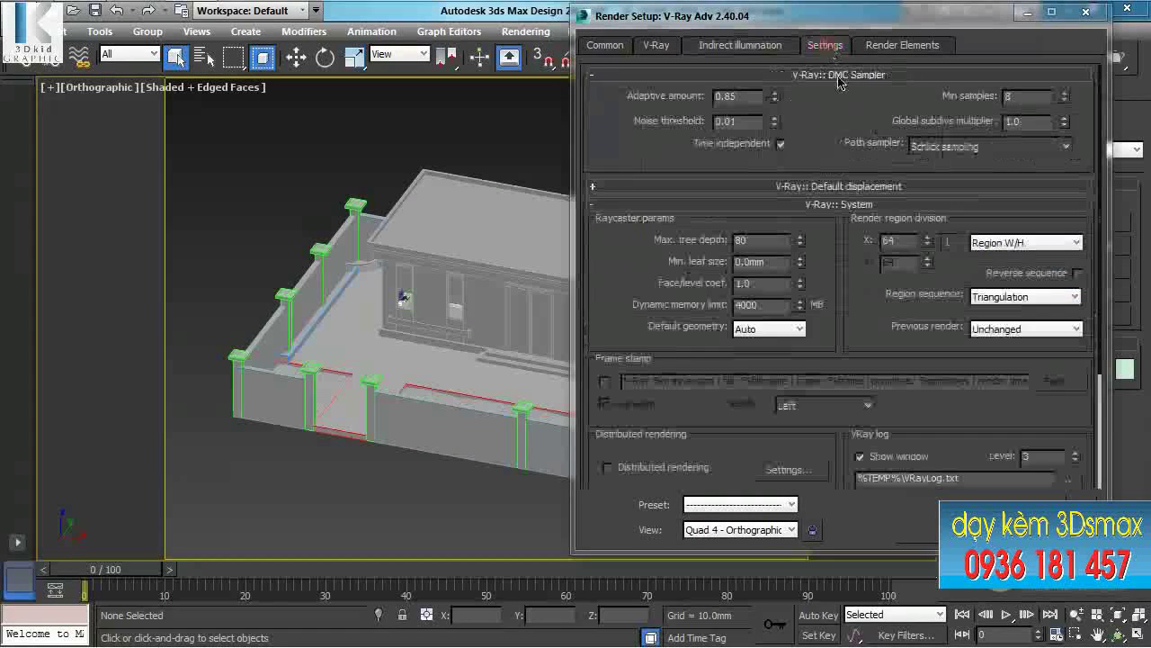
drag(854, 303, 853, 184)
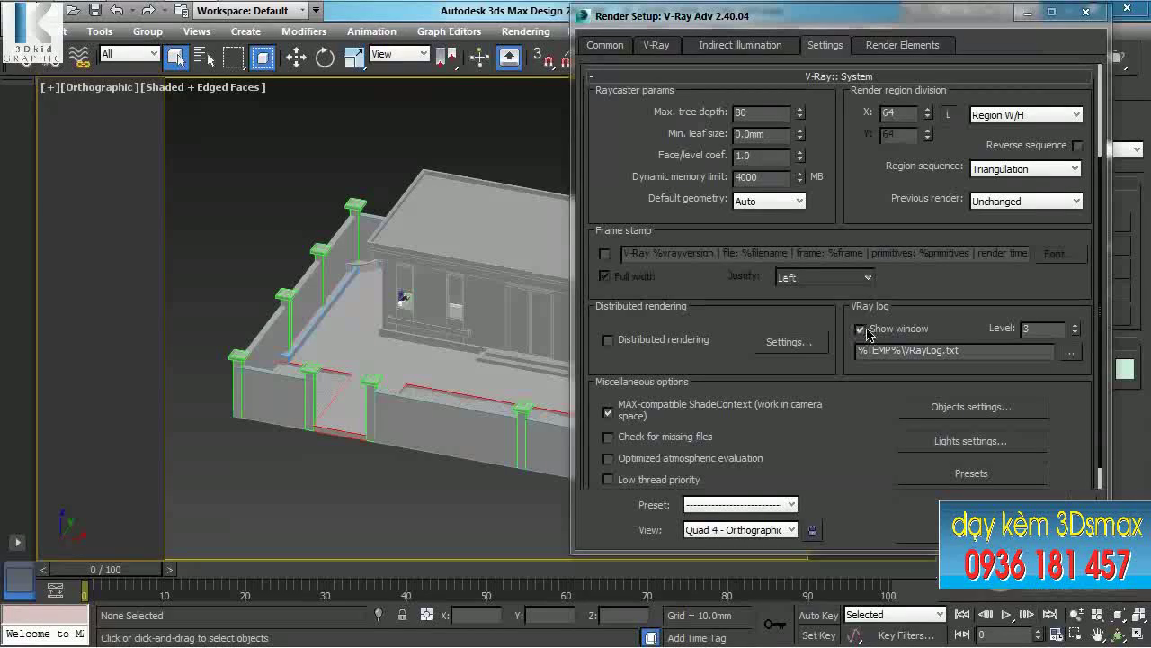
click(861, 330)
scroll(622, 193, up, 3)
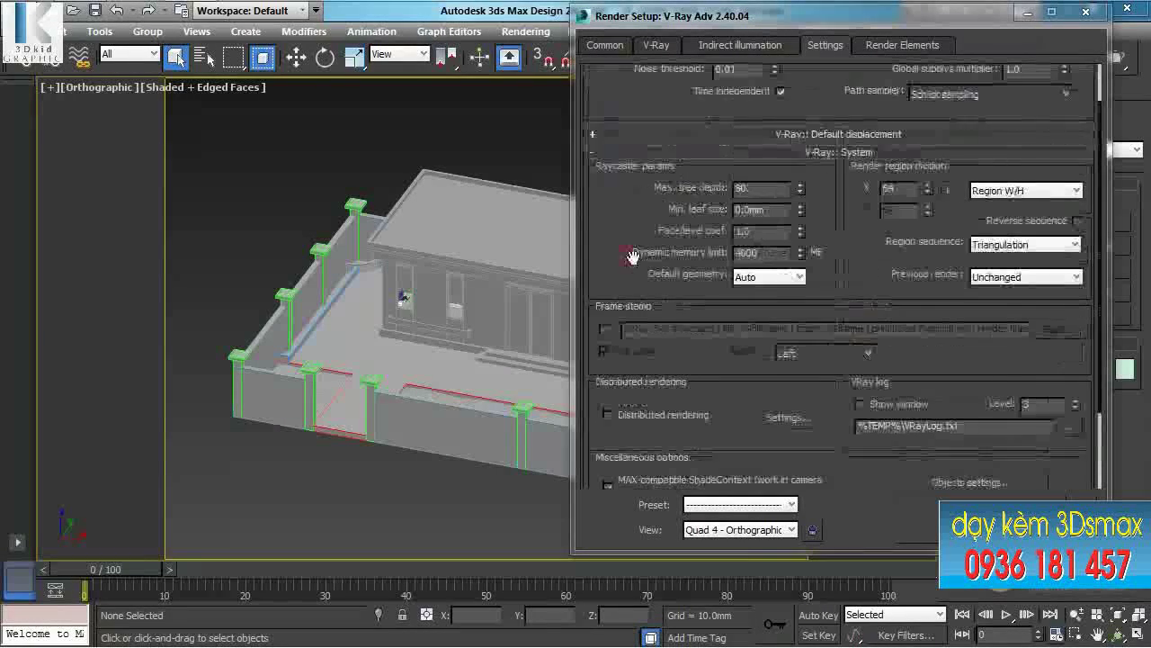
double_click(767, 254)
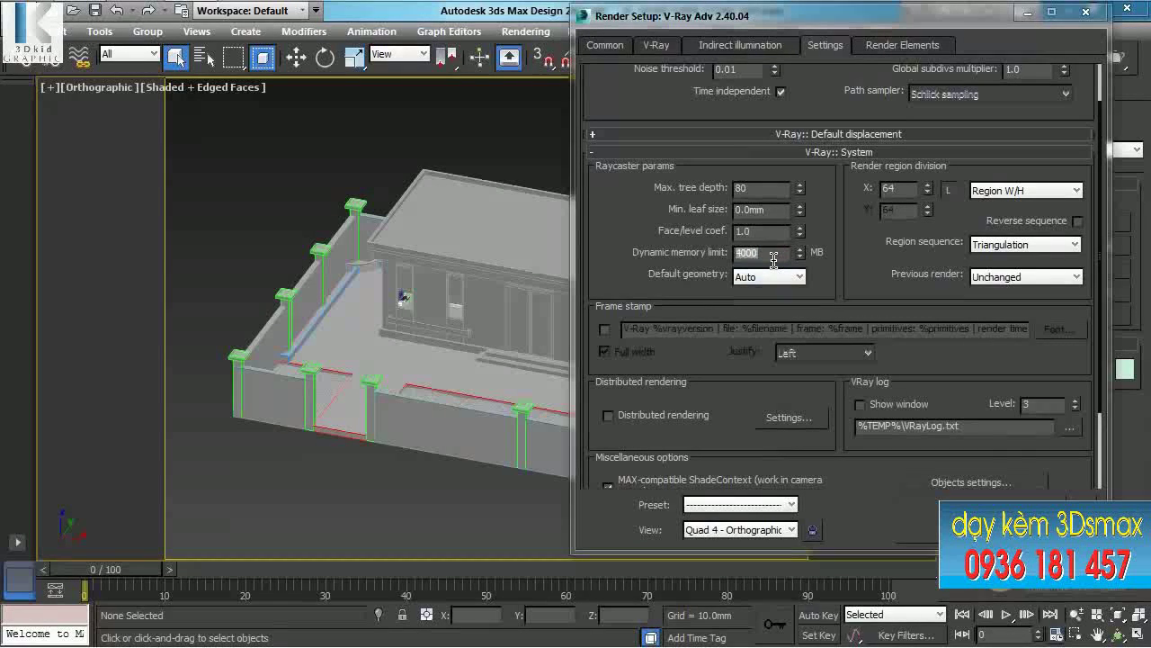
scroll(774, 259, up, 1)
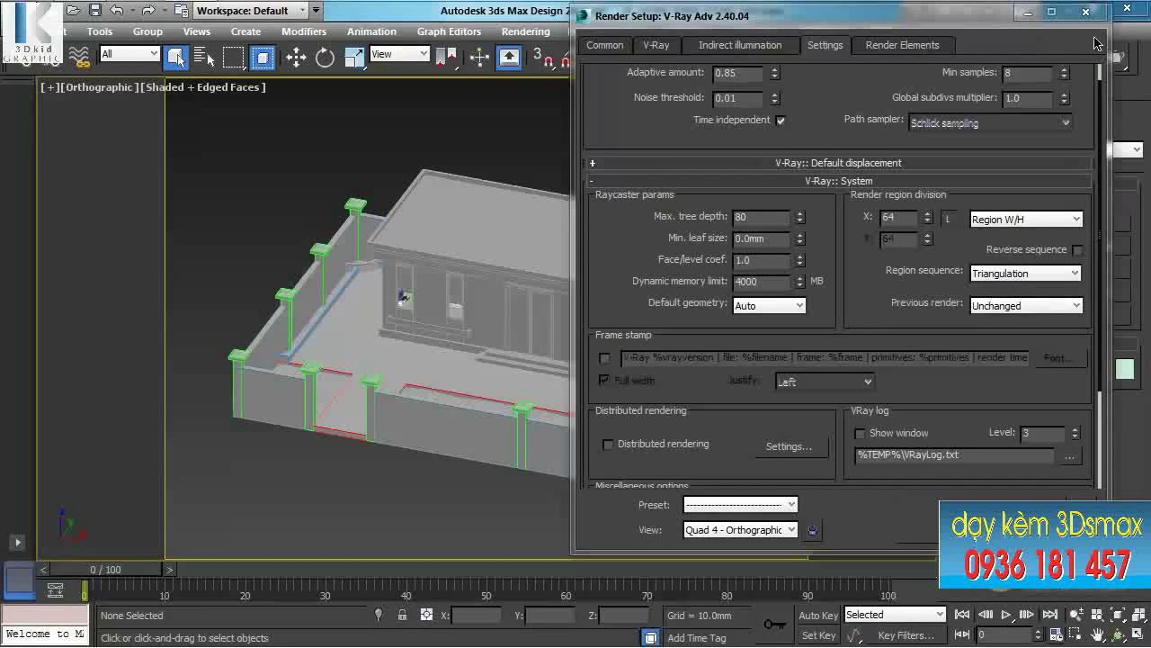
click(1085, 12)
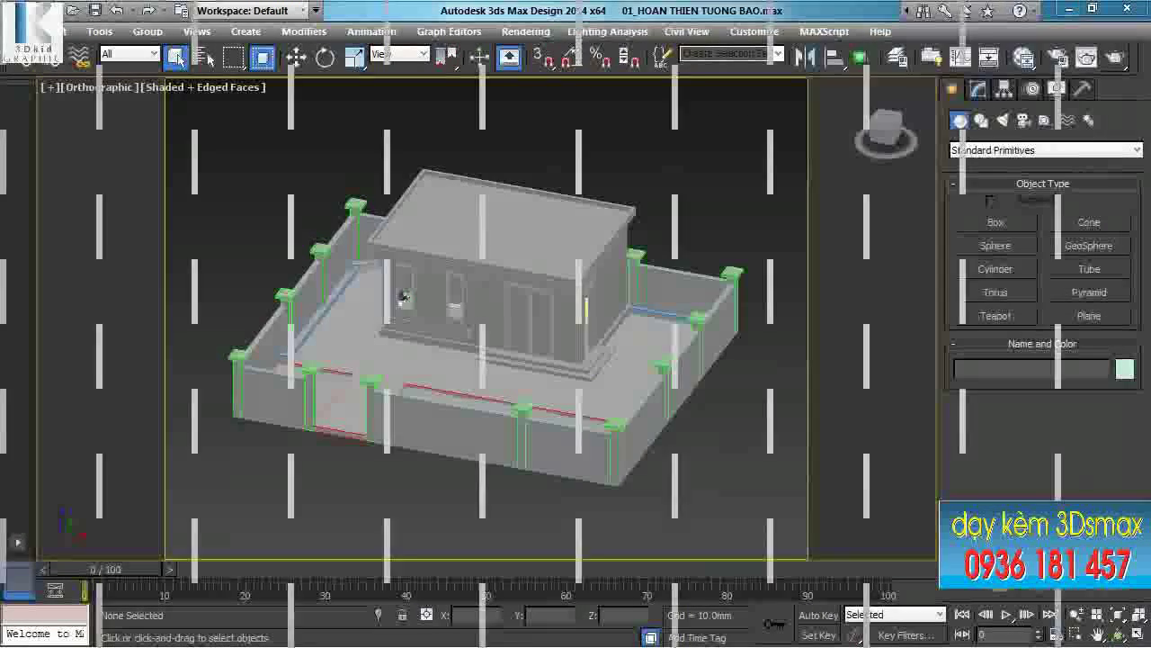